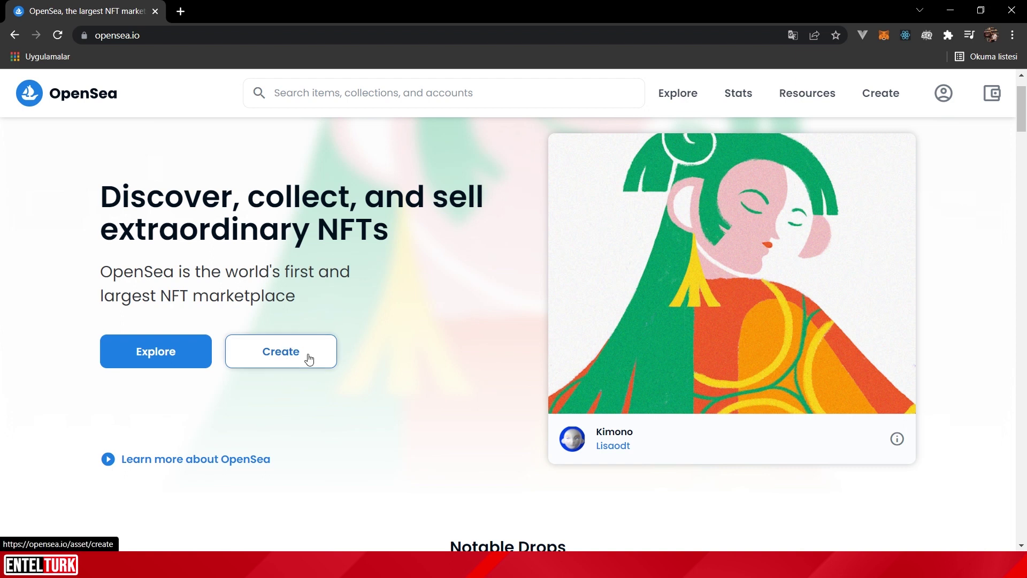
Step: Start creating an item, connect the MetaMask wallet with the preselected account, and sign the OpenSea sign-in request
{"action": "left_click", "coordinate": [286, 358]}
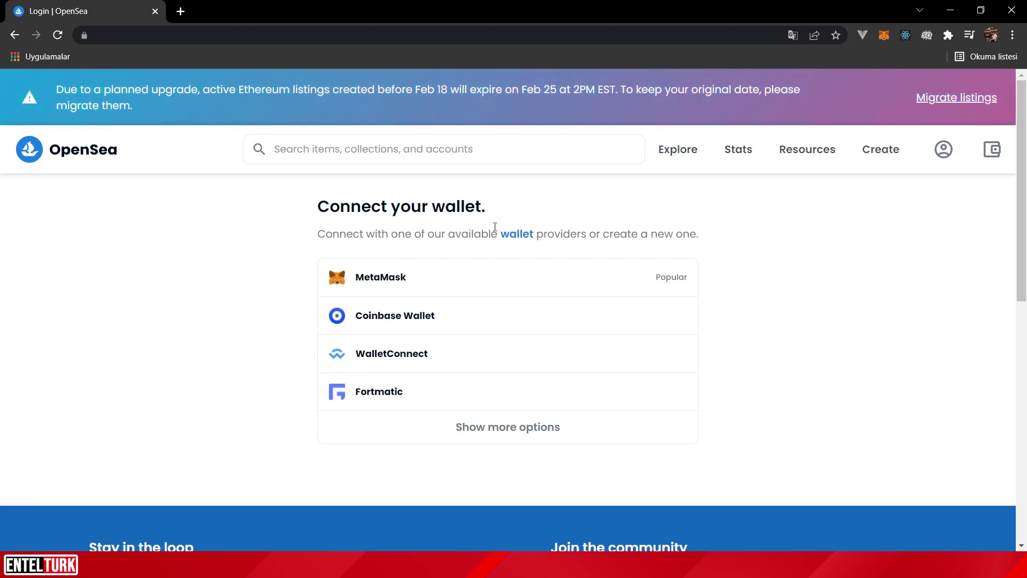
{"action": "scroll", "coordinate": [612, 232], "scroll_direction": "down", "scroll_amount": 1}
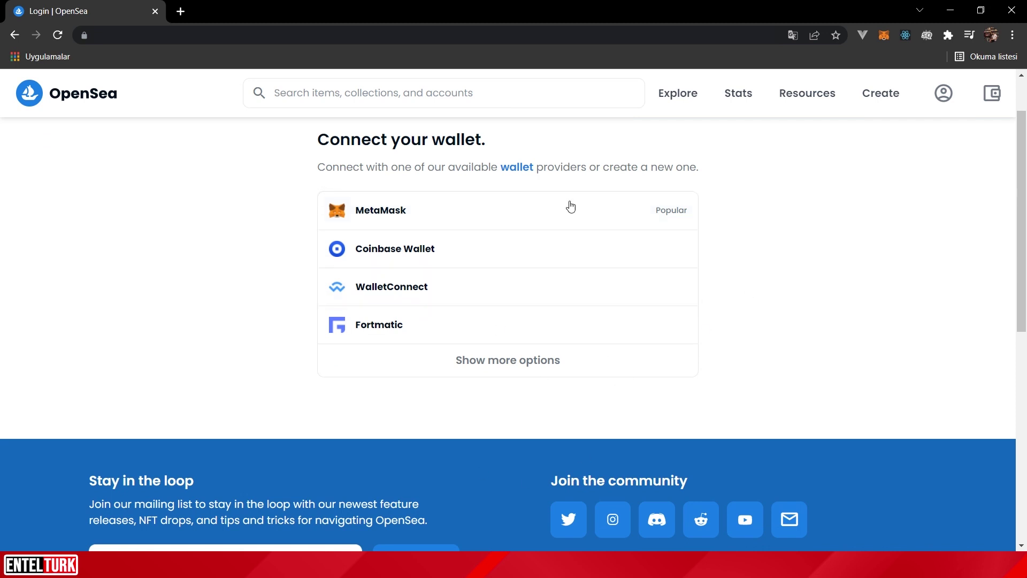
{"action": "left_click", "coordinate": [411, 219]}
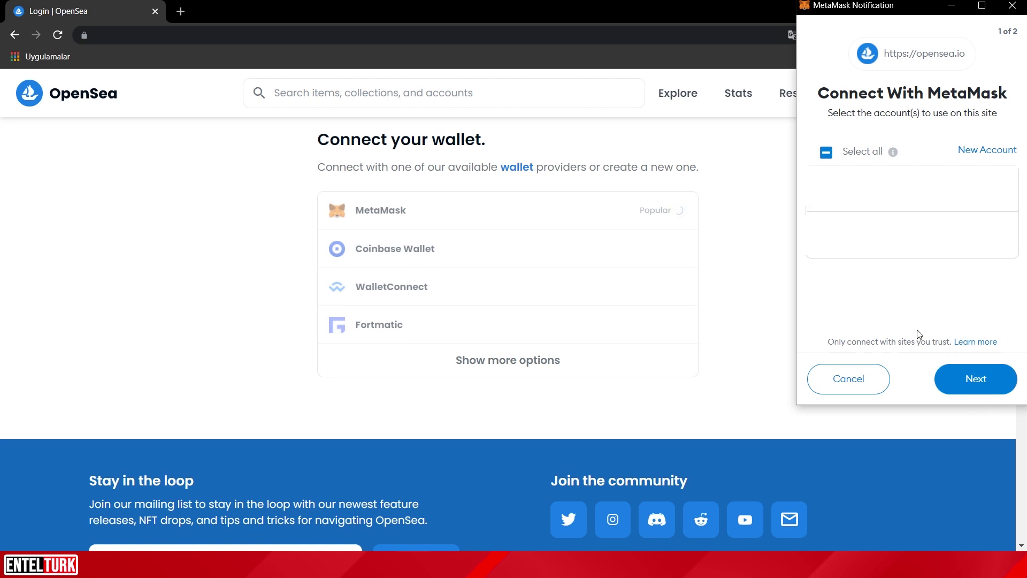
{"action": "left_click", "coordinate": [957, 389]}
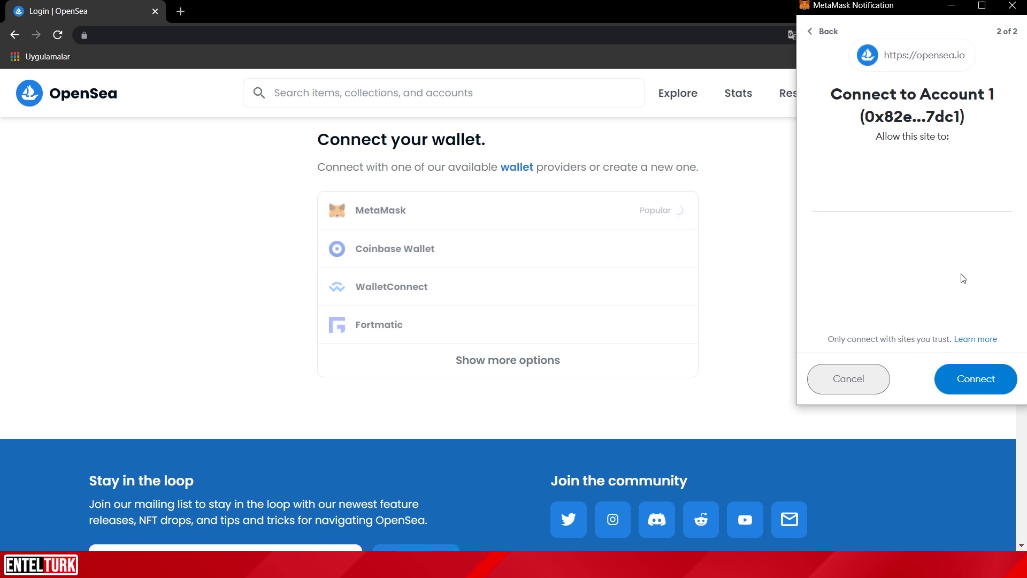
{"action": "left_click", "coordinate": [958, 385]}
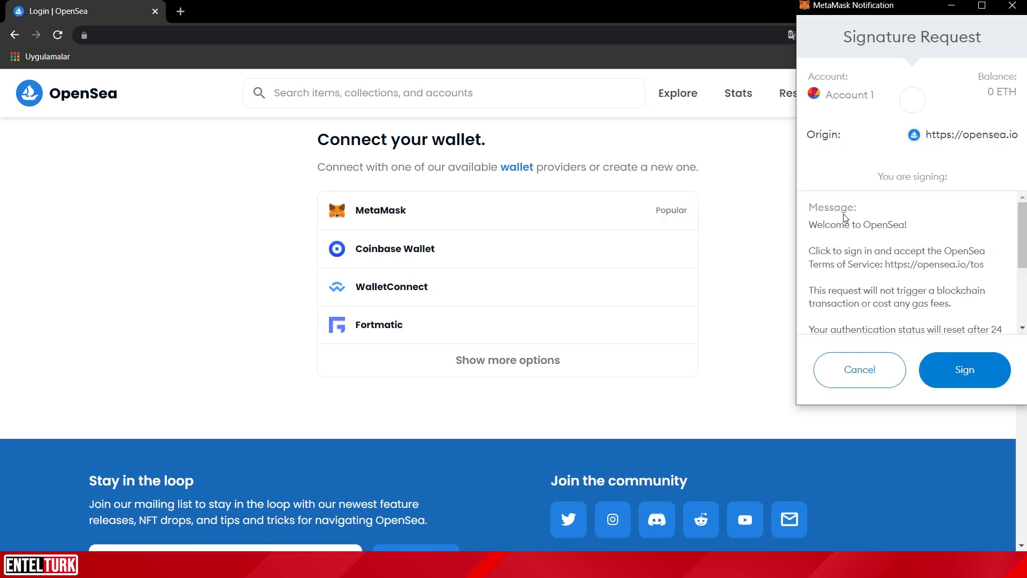
{"action": "left_click", "coordinate": [956, 375]}
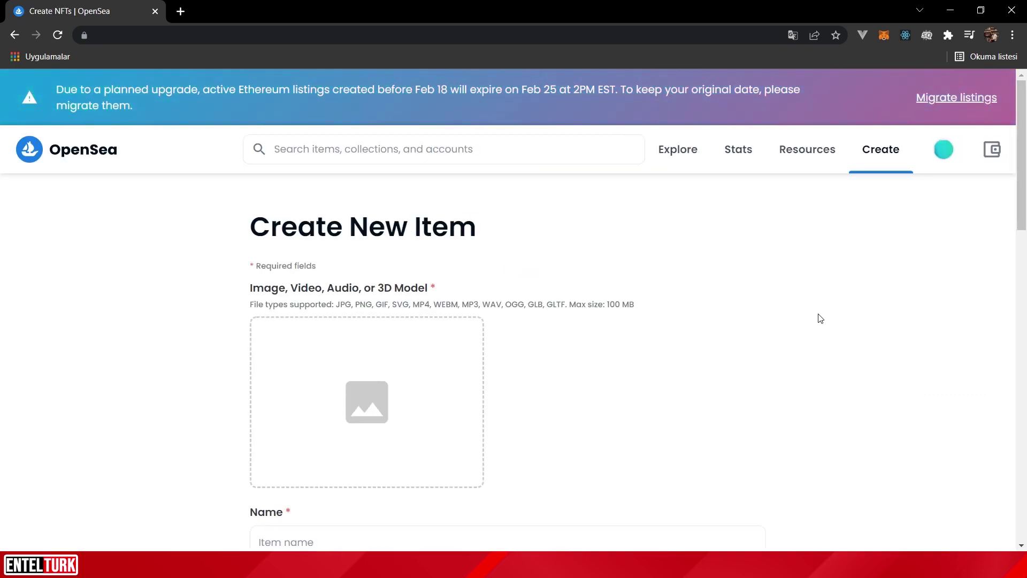
Step: Upload the battle artwork from the "the war of the worlds" folder in Belgeler as the item's image
{"action": "scroll", "coordinate": [589, 299], "scroll_direction": "down", "scroll_amount": 1}
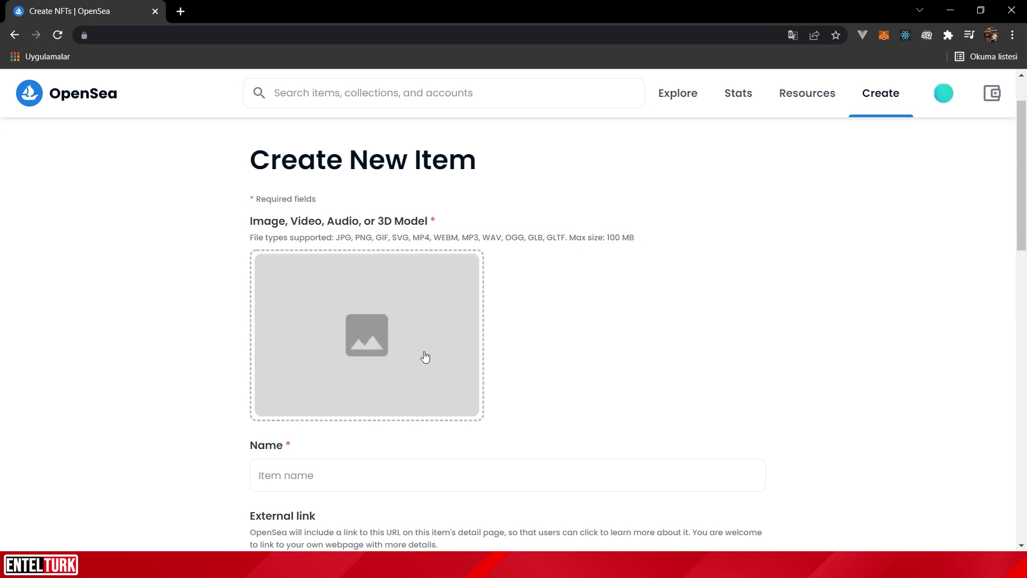
{"action": "left_click", "coordinate": [402, 309]}
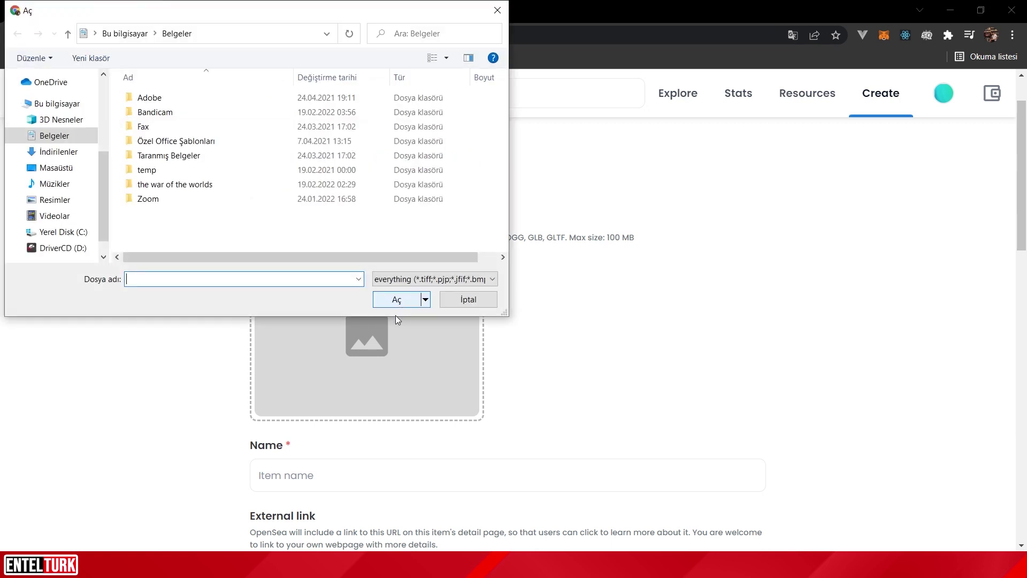
{"action": "double_click", "coordinate": [194, 188]}
{"action": "left_click", "coordinate": [163, 135]}
{"action": "left_click", "coordinate": [390, 300]}
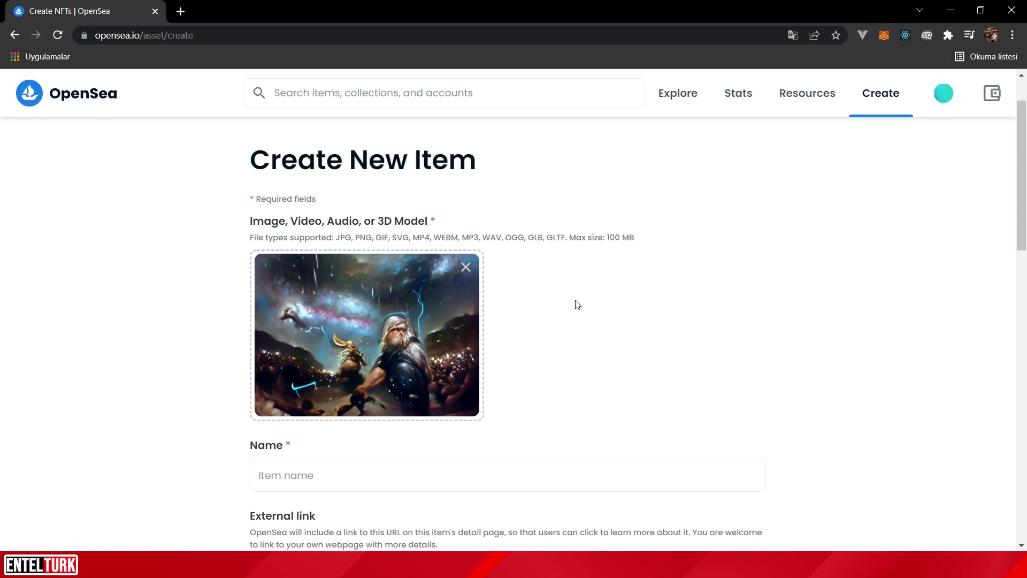
Step: Name the new item "The Battle Cry"
{"action": "scroll", "coordinate": [578, 306], "scroll_direction": "down", "scroll_amount": 1}
{"action": "left_click", "coordinate": [346, 414]}
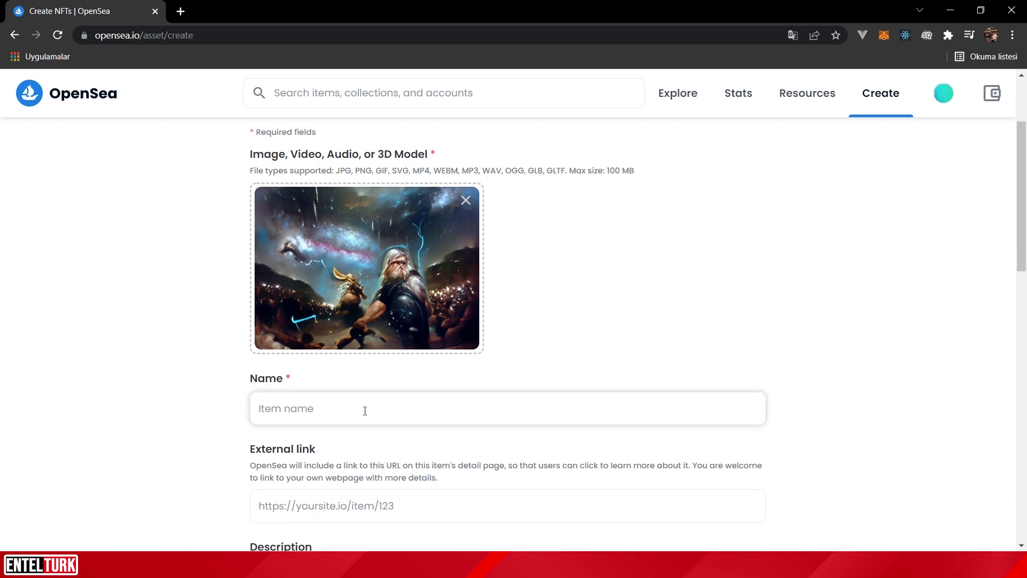
{"action": "type", "text": "The Battle Cry"}
{"action": "scroll", "coordinate": [361, 408], "scroll_direction": "down", "scroll_amount": 2}
{"action": "left_click", "coordinate": [266, 335]}
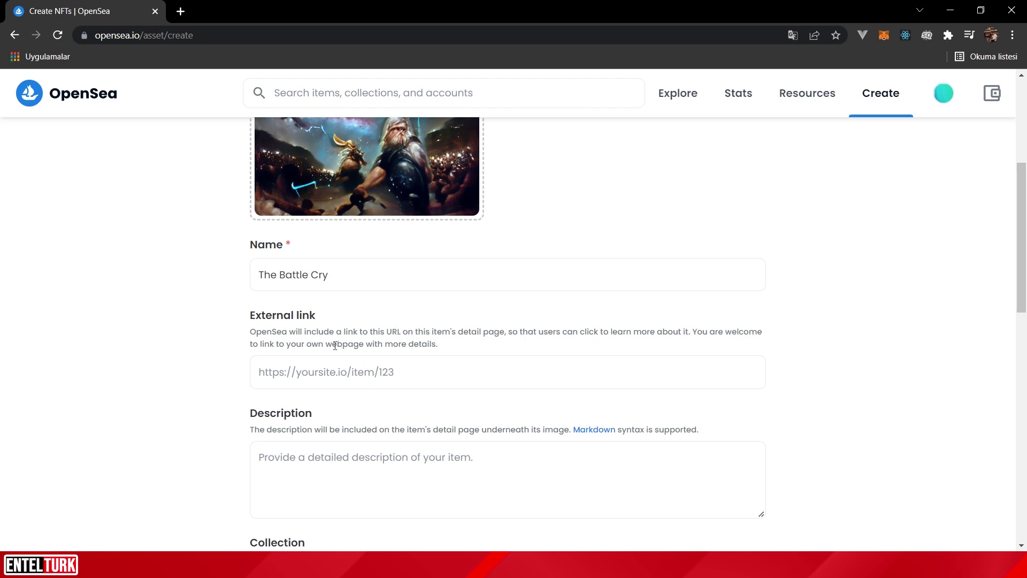
Step: Start the item's description with "In the midst of the milky way, a conflict has caused a war between Odin and Zeus, and all the souls"
{"action": "scroll", "coordinate": [334, 346], "scroll_direction": "down", "scroll_amount": 1}
{"action": "scroll", "coordinate": [337, 343], "scroll_direction": "down", "scroll_amount": 1}
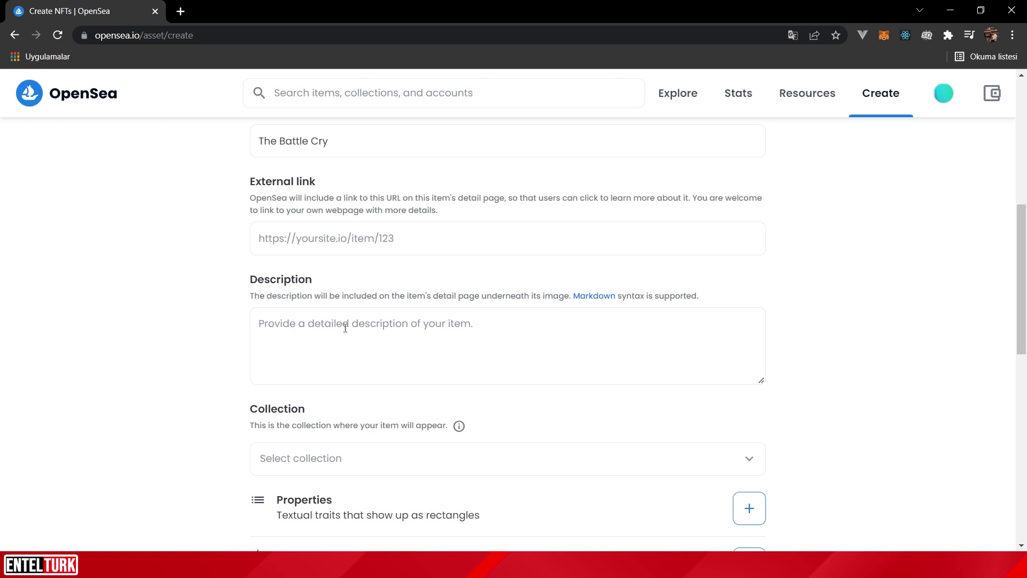
{"action": "scroll", "coordinate": [375, 321], "scroll_direction": "up", "scroll_amount": 3}
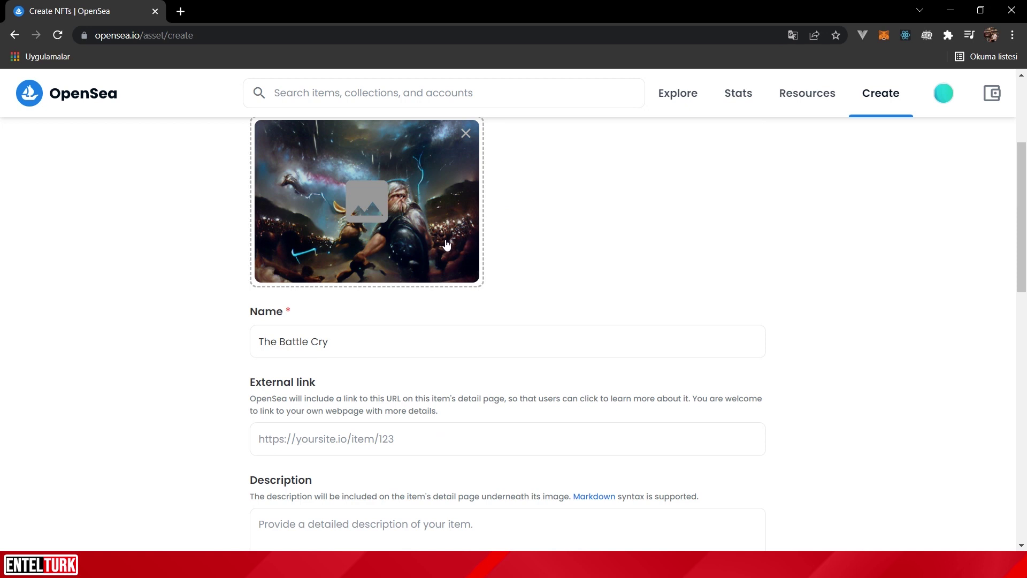
{"action": "scroll", "coordinate": [428, 273], "scroll_direction": "down", "scroll_amount": 3}
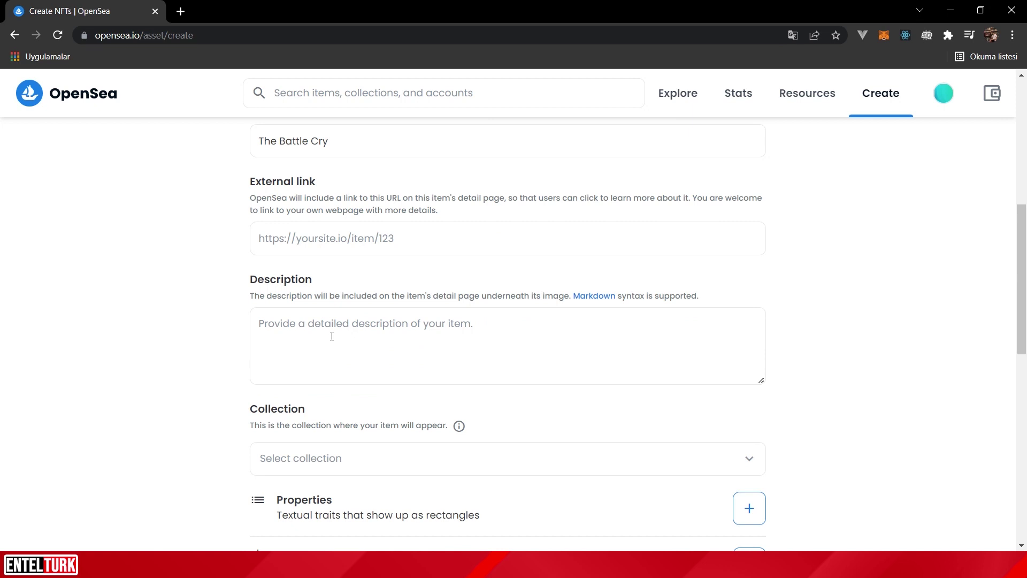
{"action": "left_click", "coordinate": [325, 329]}
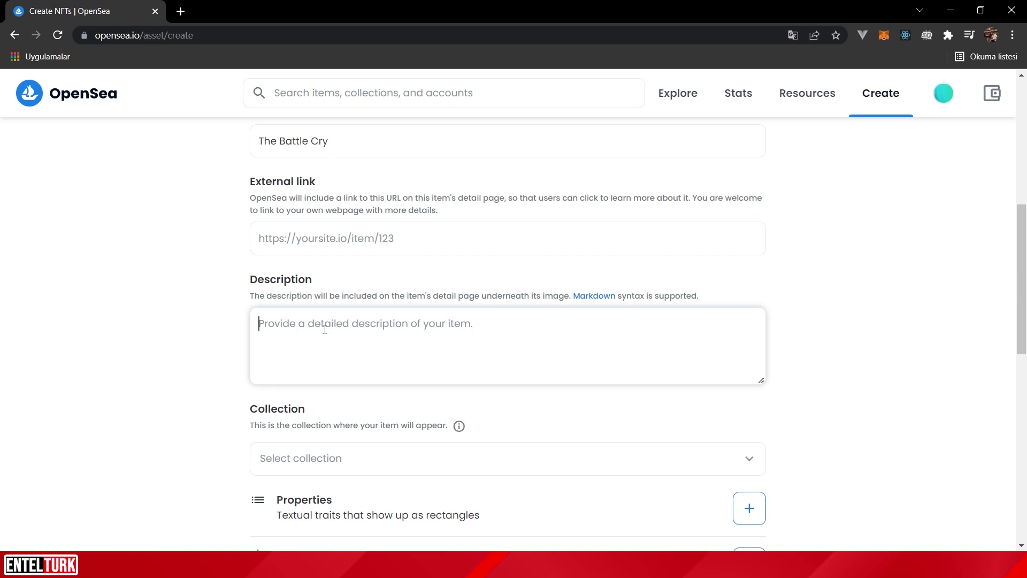
{"action": "type", "text": "I"}
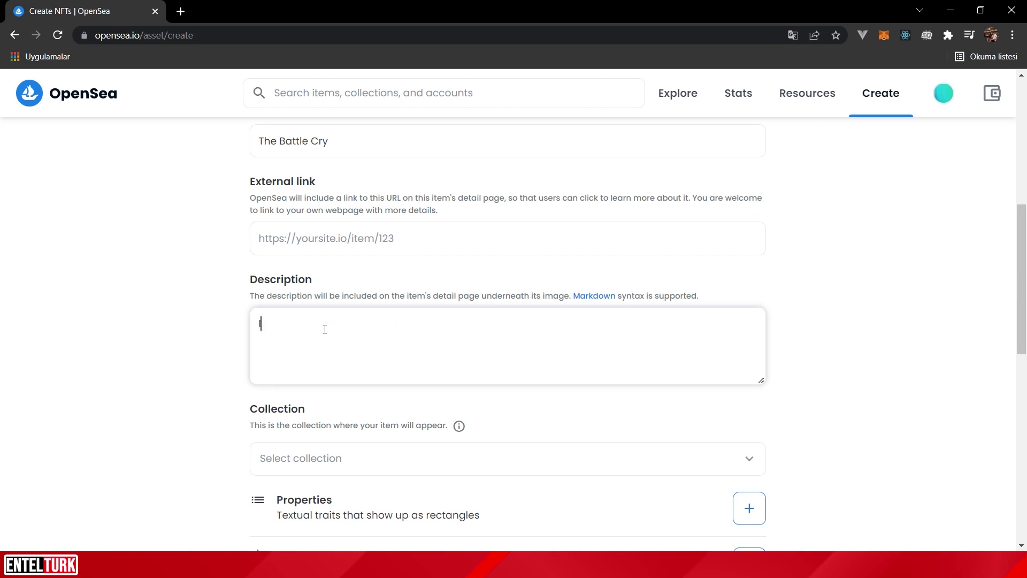
{"action": "type", "text": "n the midst of the milky way, a conflict has ca"}
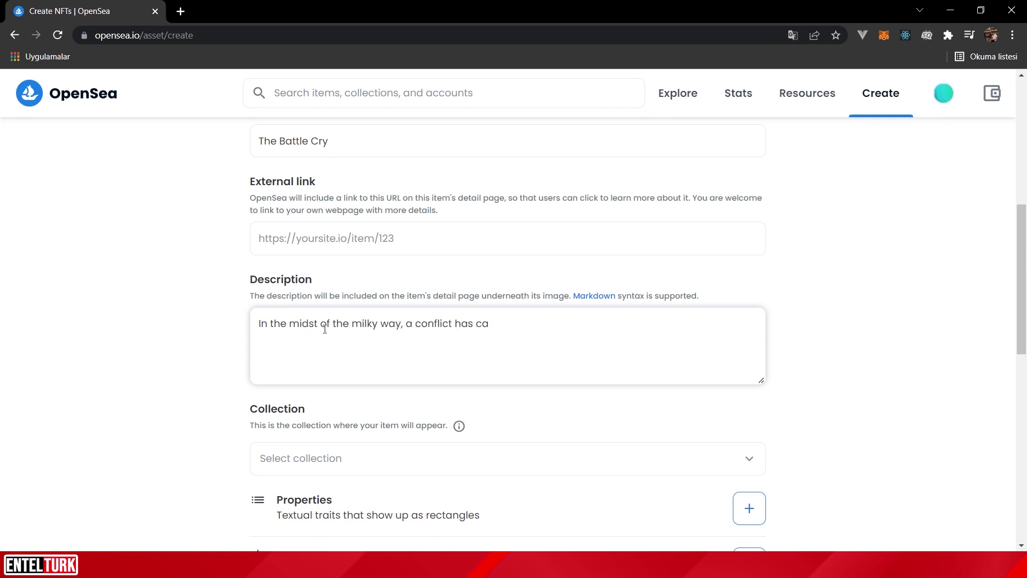
{"action": "type", "text": "used a war between Odin and Zeus, and all the souls"}
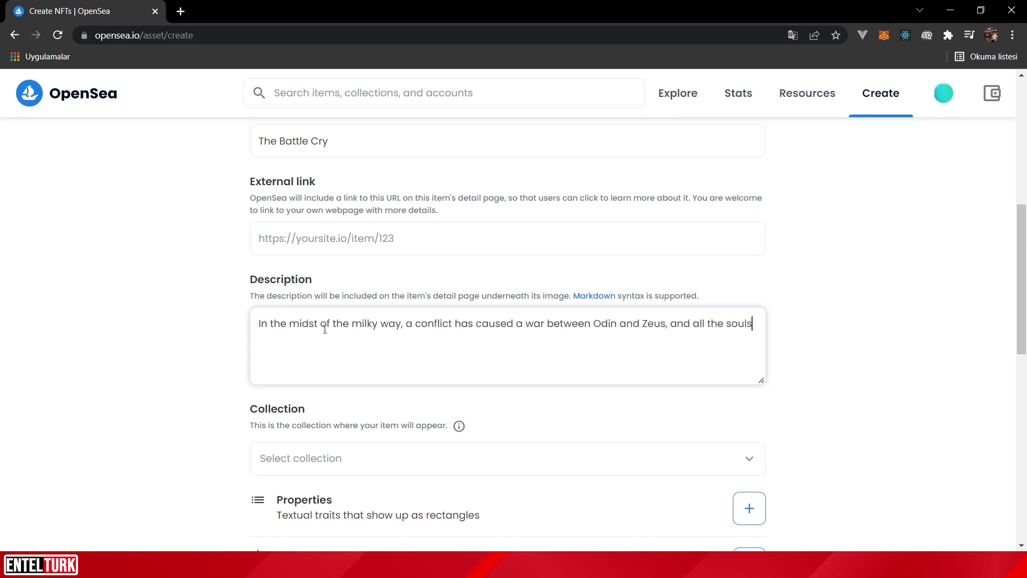
Step: Complete the description with "of worshippers called with a battle cry." and lines "Will there be winner? or", "Isn't the war already a lost cause all by itself?"
{"action": "type", "text": " of worshippers called with a battle cry."}
{"action": "key", "text": "Return"}
{"action": "type", "text": "Will there be winner? or"}
{"action": "key", "text": "Return"}
{"action": "type", "text": "Isn't the war already a lost cause all by itself?"}
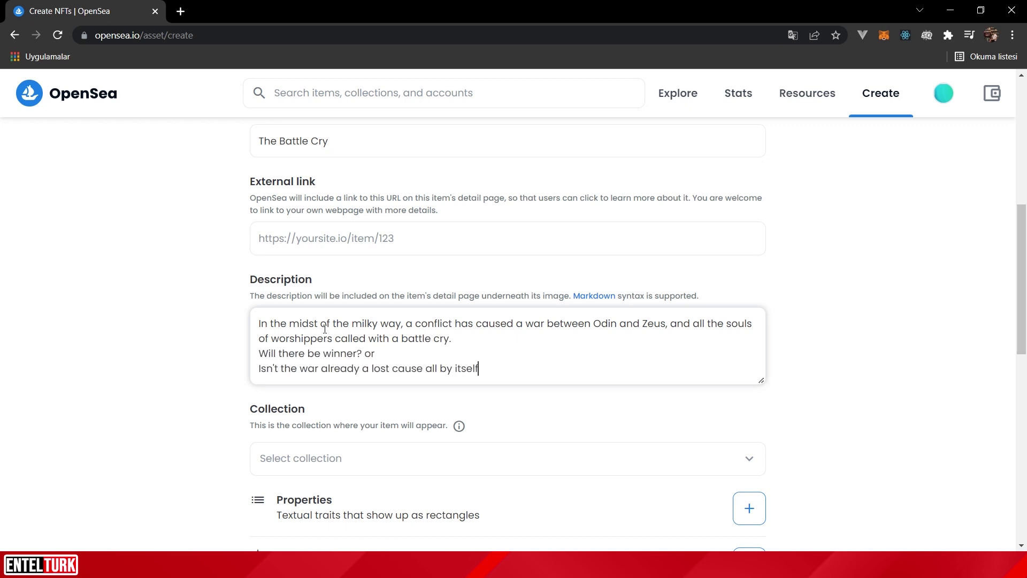
{"action": "left_click", "coordinate": [381, 323]}
Step: Examine the optional item settings from Collection through Stats, Unlockable Content with its text field, and Explicit & Sensitive Content
{"action": "scroll", "coordinate": [199, 370], "scroll_direction": "down", "scroll_amount": 1}
{"action": "scroll", "coordinate": [206, 351], "scroll_direction": "down", "scroll_amount": 1}
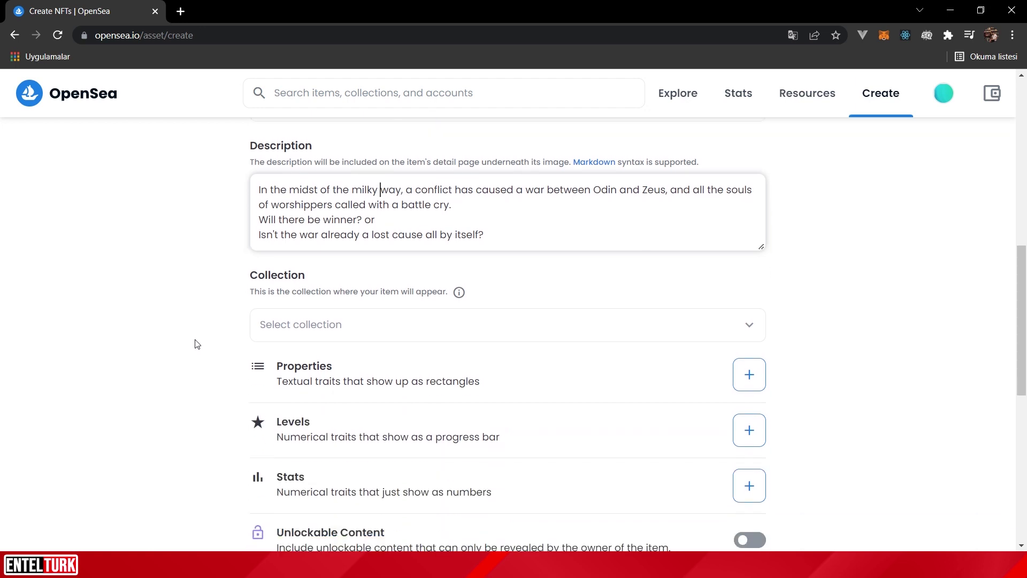
{"action": "scroll", "coordinate": [616, 252], "scroll_direction": "down", "scroll_amount": 1}
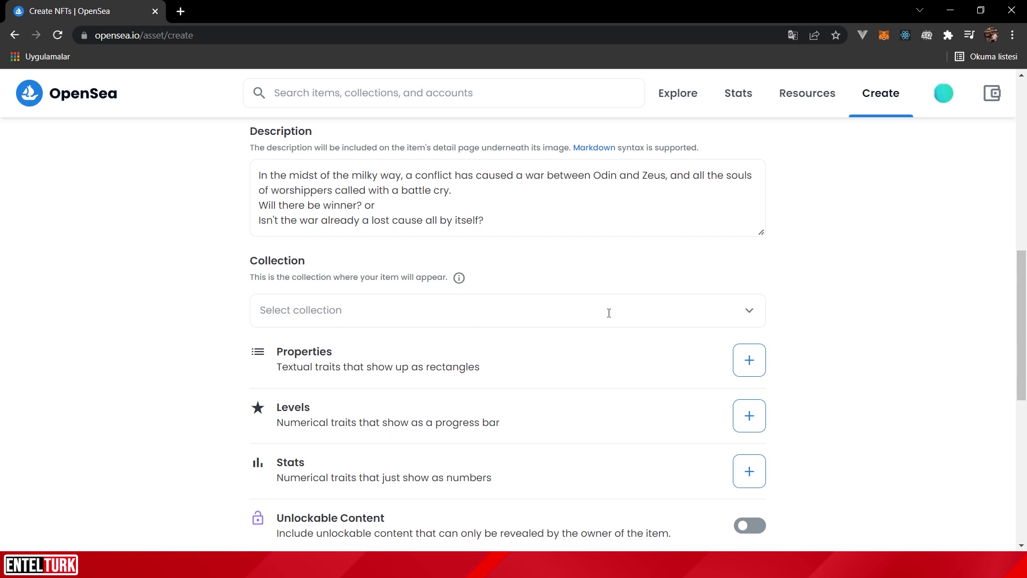
{"action": "scroll", "coordinate": [821, 289], "scroll_direction": "down", "scroll_amount": 3}
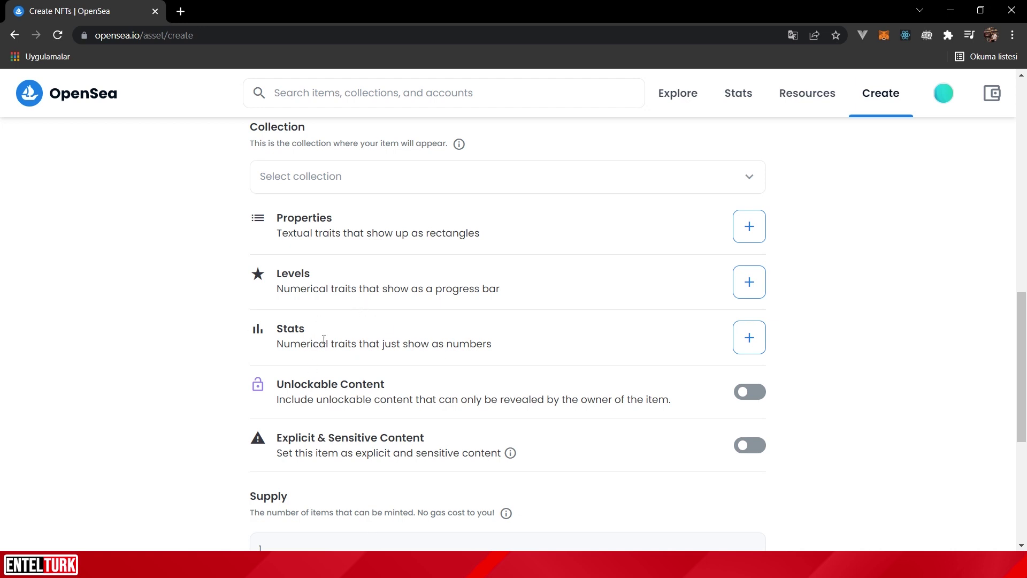
{"action": "scroll", "coordinate": [324, 340], "scroll_direction": "down", "scroll_amount": 1}
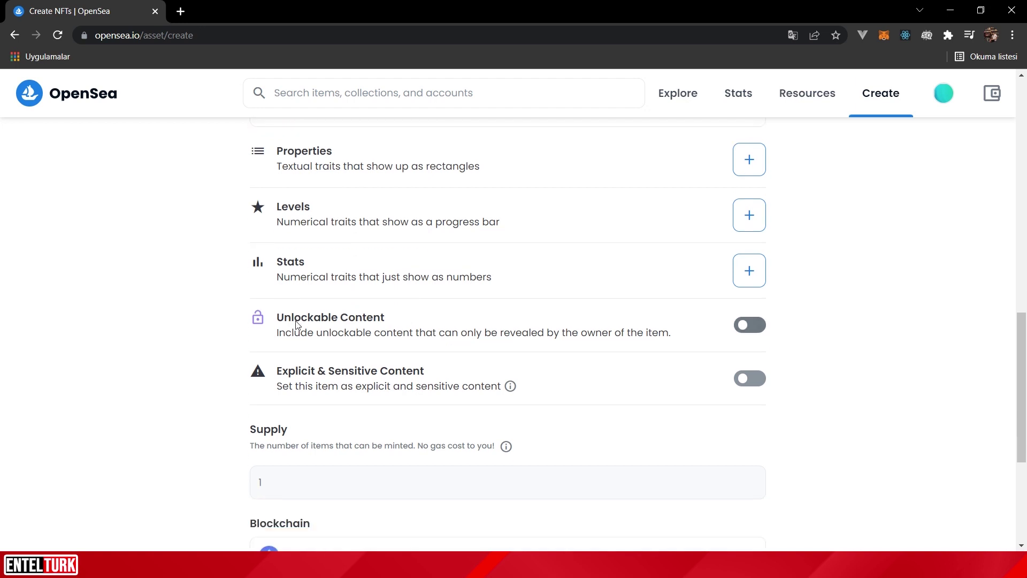
{"action": "scroll", "coordinate": [333, 336], "scroll_direction": "down", "scroll_amount": 1}
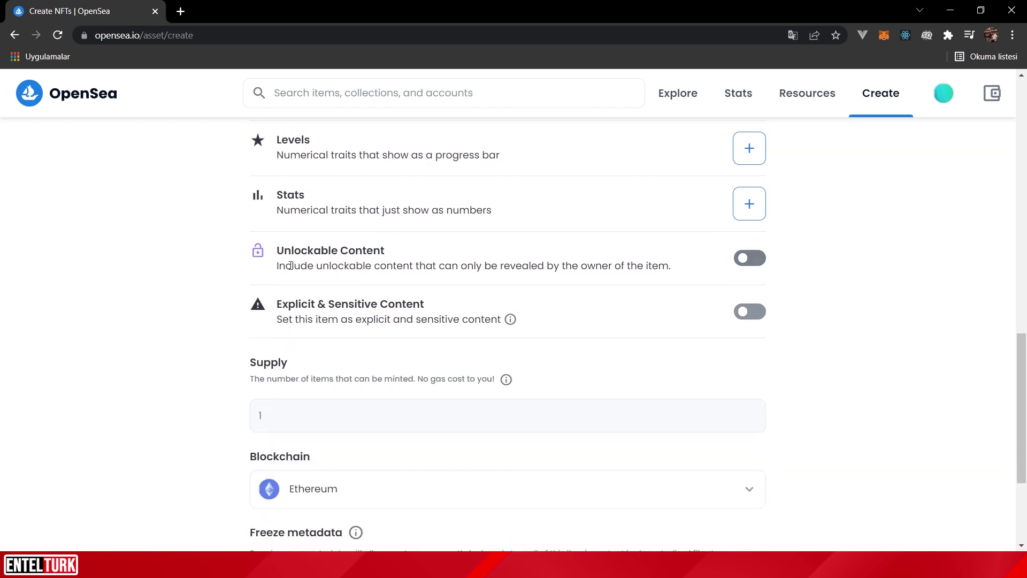
{"action": "left_click", "coordinate": [736, 259]}
{"action": "left_click", "coordinate": [306, 307]}
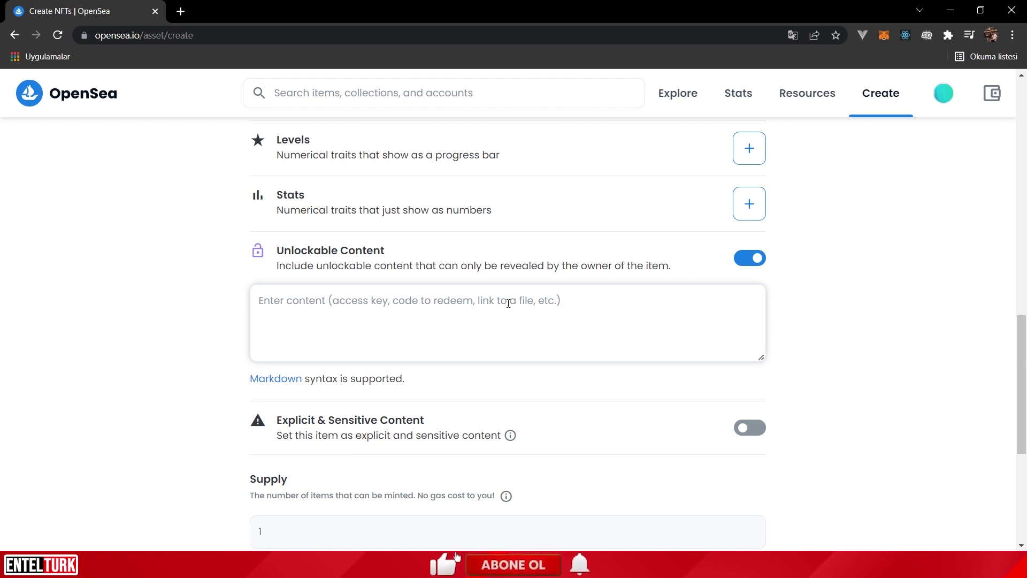
{"action": "left_click", "coordinate": [758, 258]}
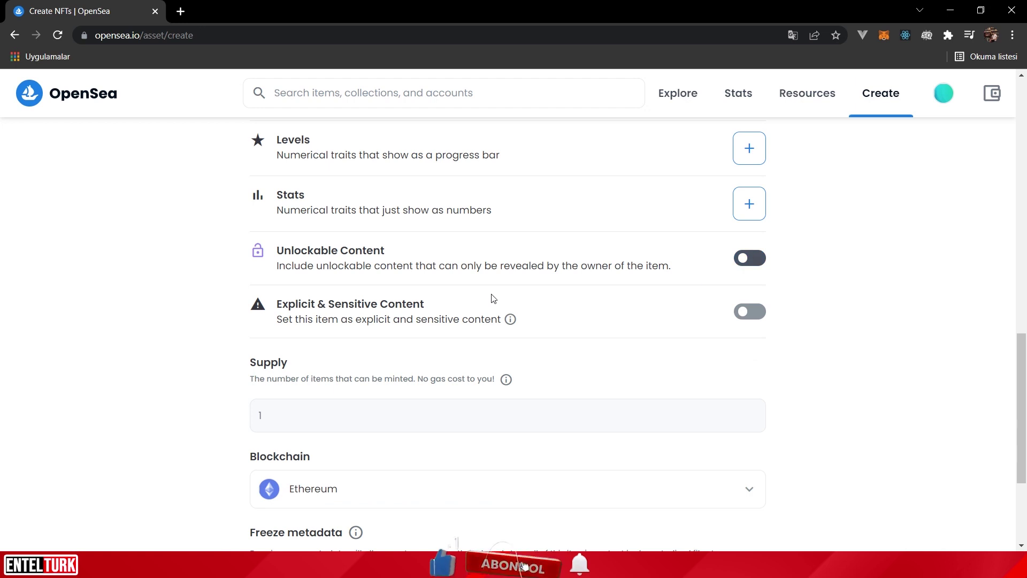
{"action": "scroll", "coordinate": [498, 278], "scroll_direction": "down", "scroll_amount": 1}
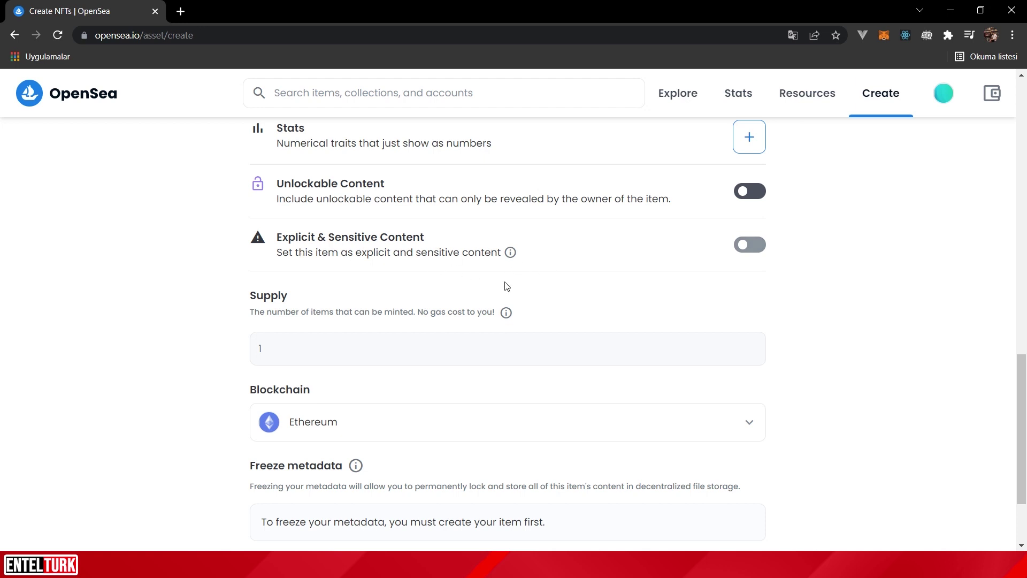
{"action": "mouse_move", "coordinate": [510, 252]}
{"action": "scroll", "coordinate": [722, 255], "scroll_direction": "down", "scroll_amount": 2}
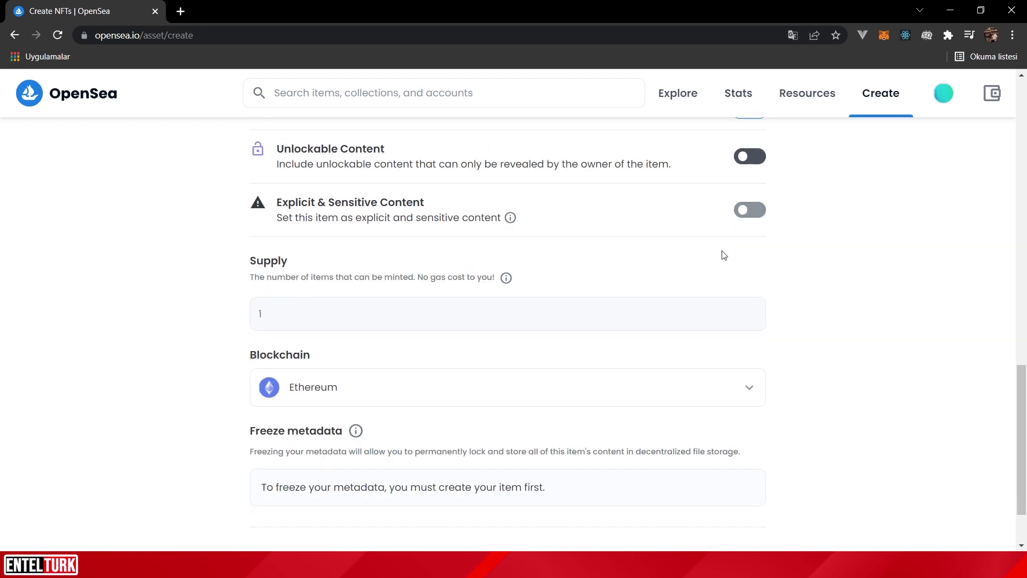
Step: Choose Polygon as the item's blockchain and set its supply to 10
{"action": "scroll", "coordinate": [414, 294], "scroll_direction": "down", "scroll_amount": 1}
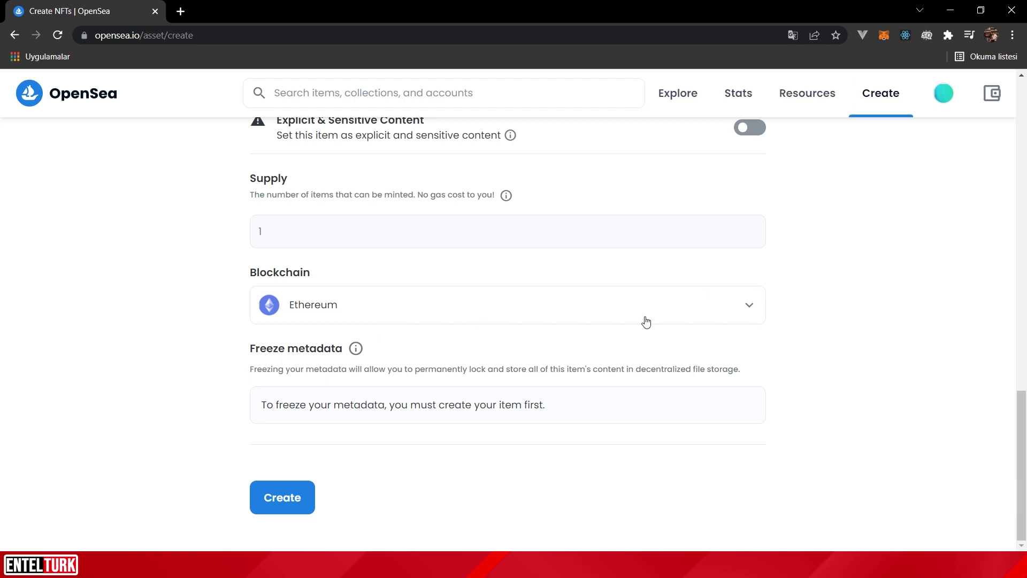
{"action": "left_click", "coordinate": [420, 320]}
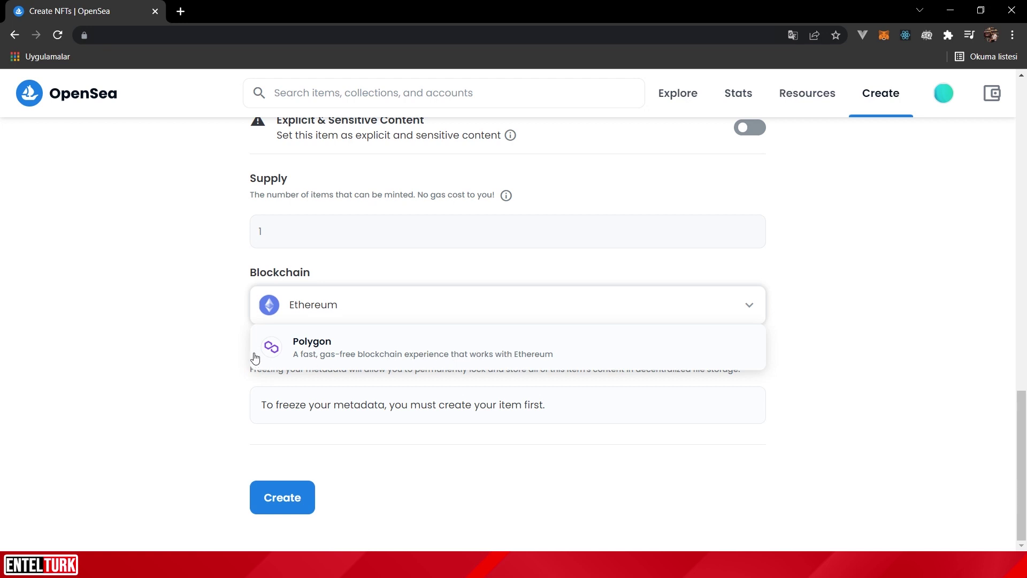
{"action": "left_click", "coordinate": [303, 357]}
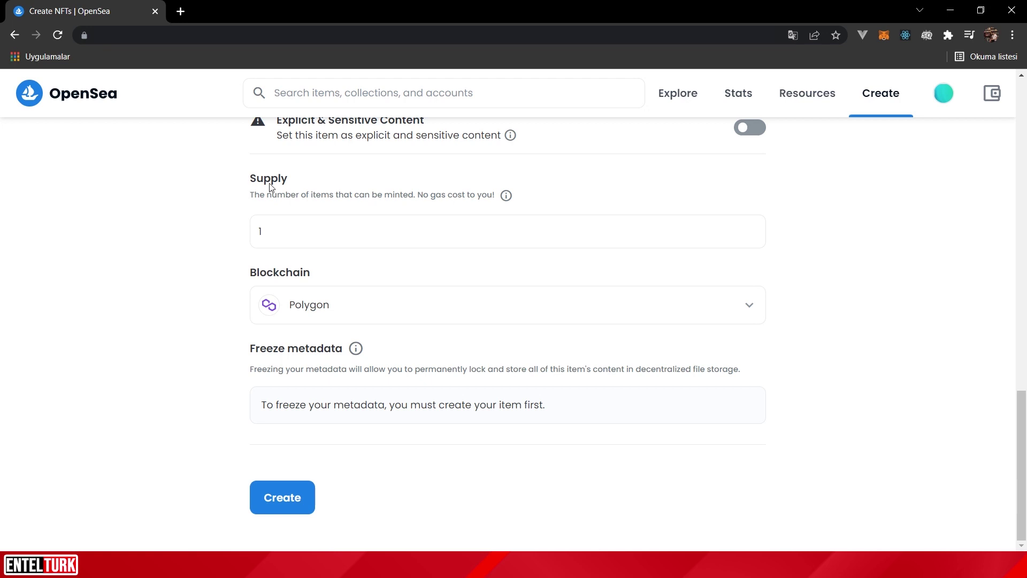
{"action": "left_click", "coordinate": [288, 229]}
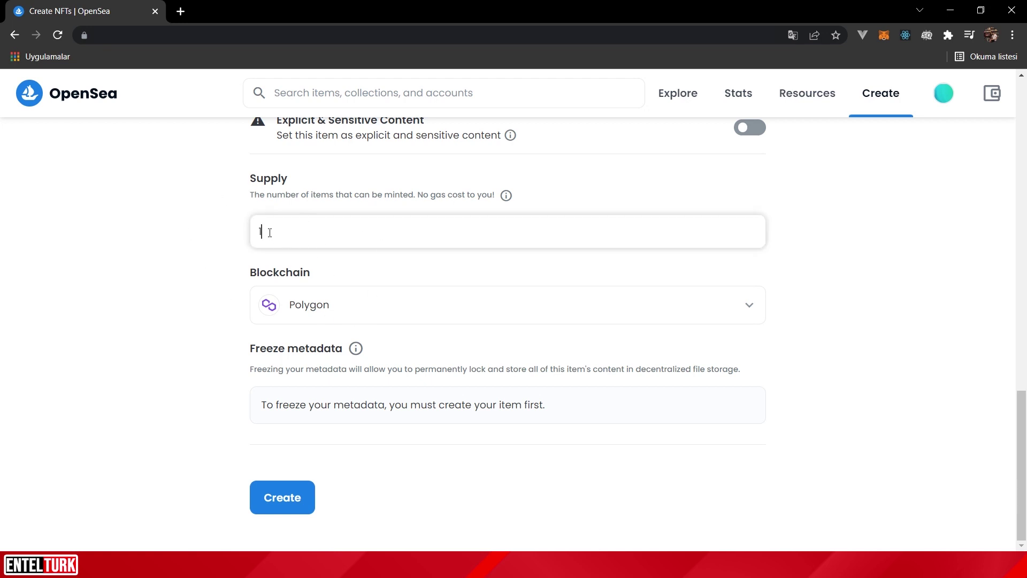
{"action": "type", "text": "0"}
Step: Review the filled-in item form, from the uploaded image and name down through the description and settings
{"action": "scroll", "coordinate": [472, 244], "scroll_direction": "up", "scroll_amount": 15}
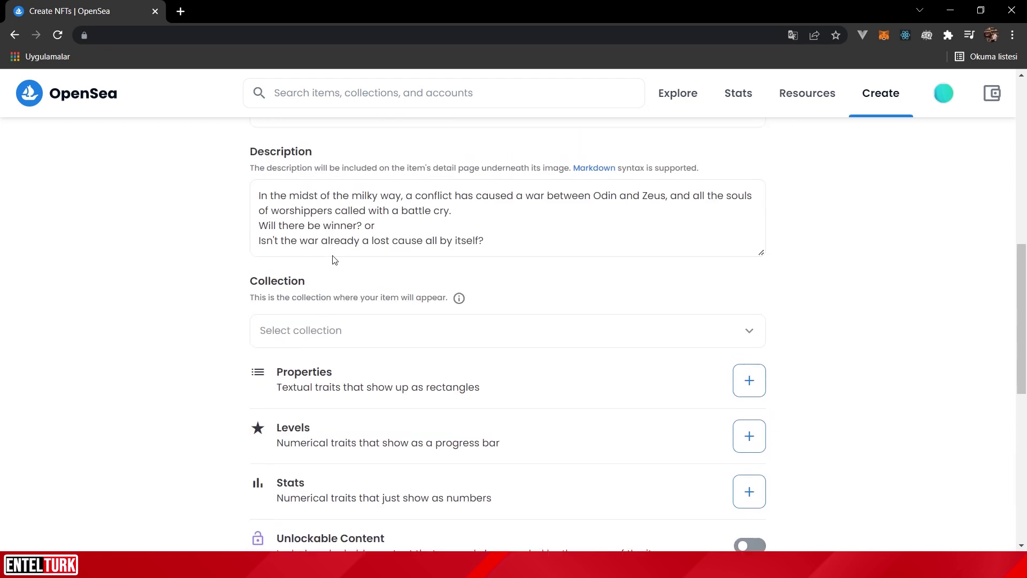
{"action": "scroll", "coordinate": [397, 356], "scroll_direction": "down", "scroll_amount": 1}
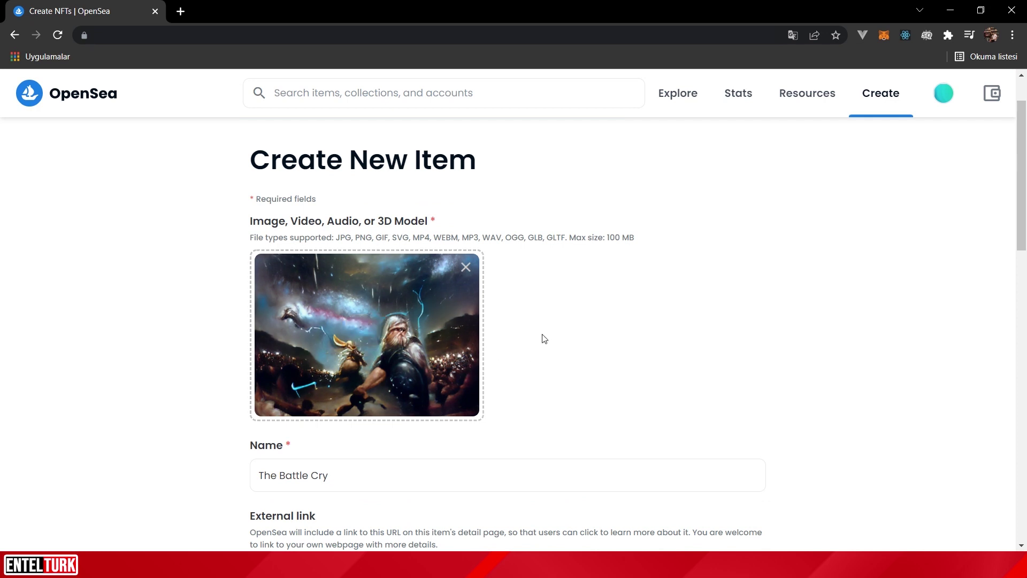
{"action": "scroll", "coordinate": [541, 337], "scroll_direction": "down", "scroll_amount": 2}
{"action": "scroll", "coordinate": [204, 337], "scroll_direction": "down", "scroll_amount": 4}
{"action": "scroll", "coordinate": [204, 341], "scroll_direction": "down", "scroll_amount": 6}
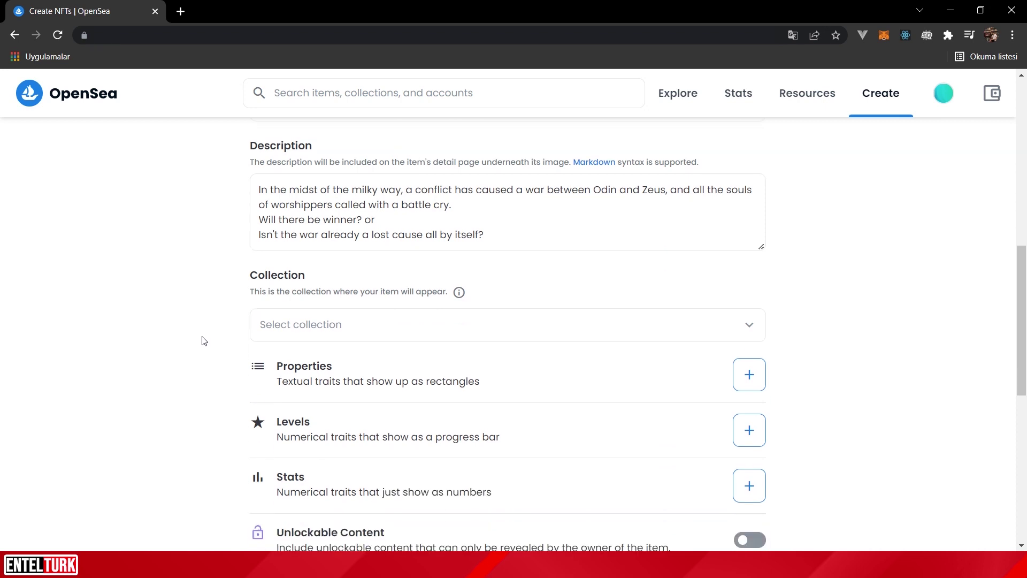
Step: Change the item's supply to 1, then create The Battle Cry and close the creation notice
{"action": "scroll", "coordinate": [209, 341], "scroll_direction": "down", "scroll_amount": 1}
{"action": "left_click", "coordinate": [367, 302]}
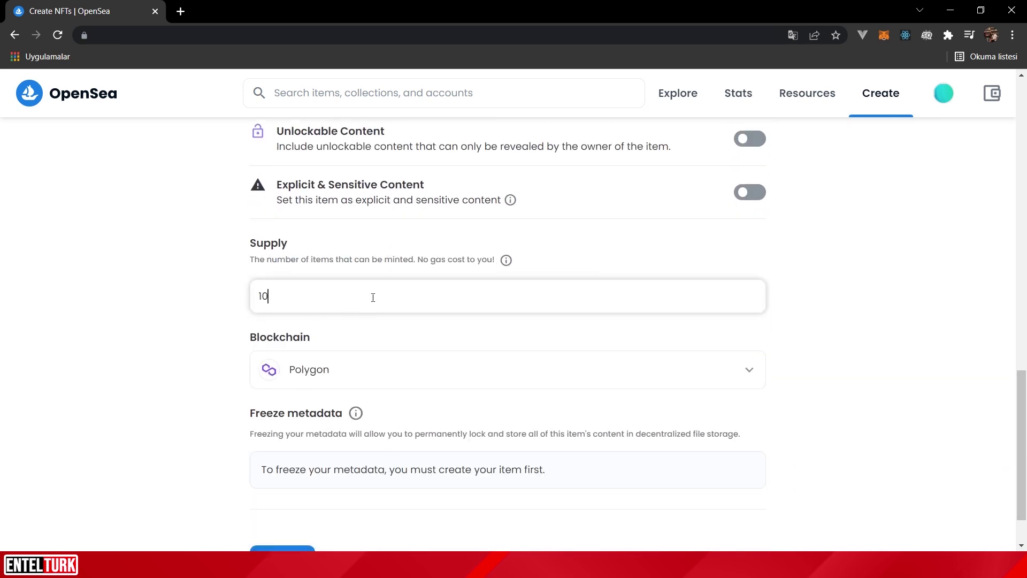
{"action": "key", "text": "BackSpace"}
{"action": "left_click", "coordinate": [157, 332]}
{"action": "scroll", "coordinate": [187, 333], "scroll_direction": "down", "scroll_amount": 1}
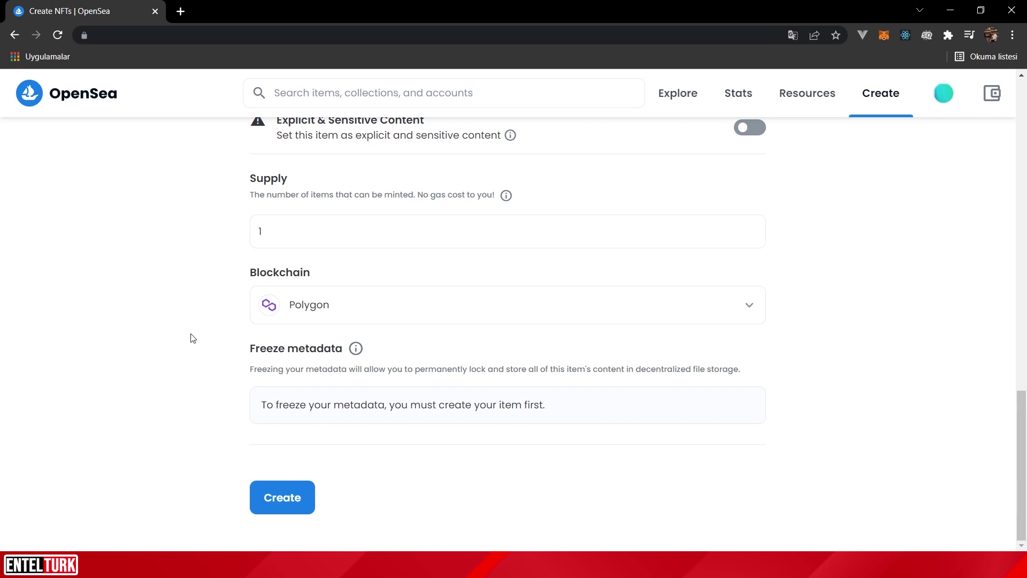
{"action": "left_click", "coordinate": [310, 501]}
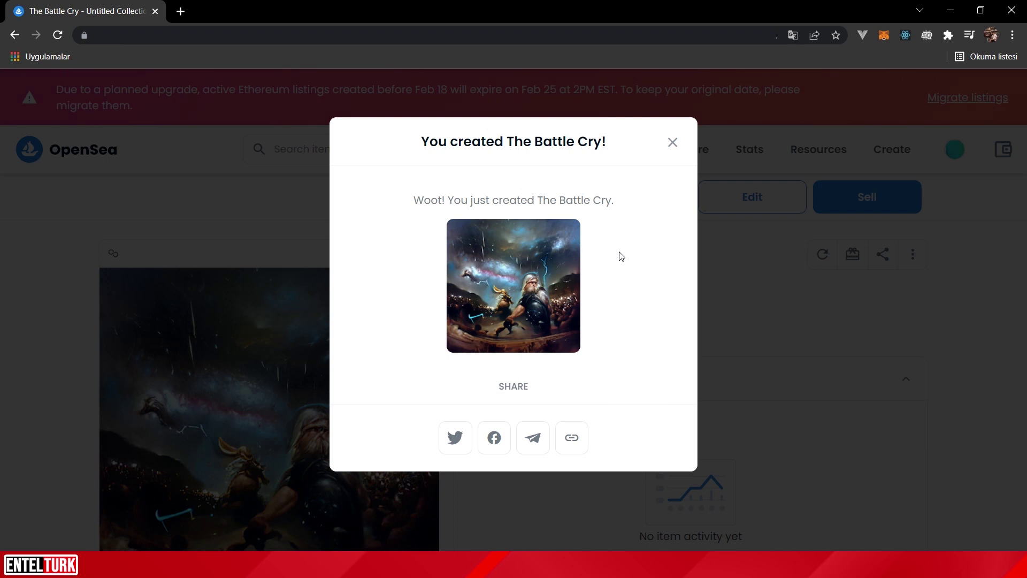
{"action": "left_click", "coordinate": [673, 142]}
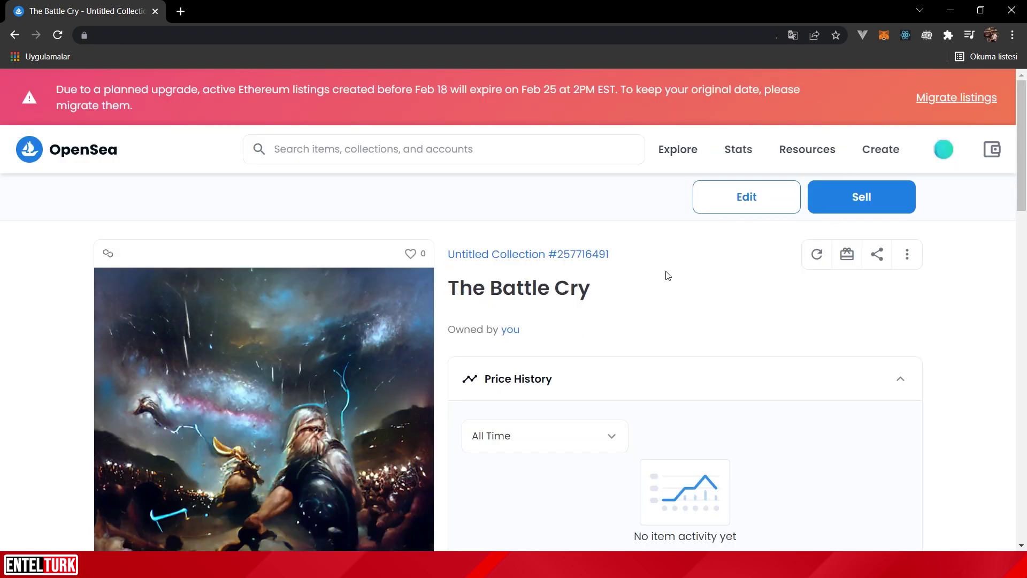
Step: Examine the created item's page, including its collection, title, image, price history and description
{"action": "scroll", "coordinate": [515, 308], "scroll_direction": "down", "scroll_amount": 5}
{"action": "scroll", "coordinate": [452, 289], "scroll_direction": "up", "scroll_amount": 5}
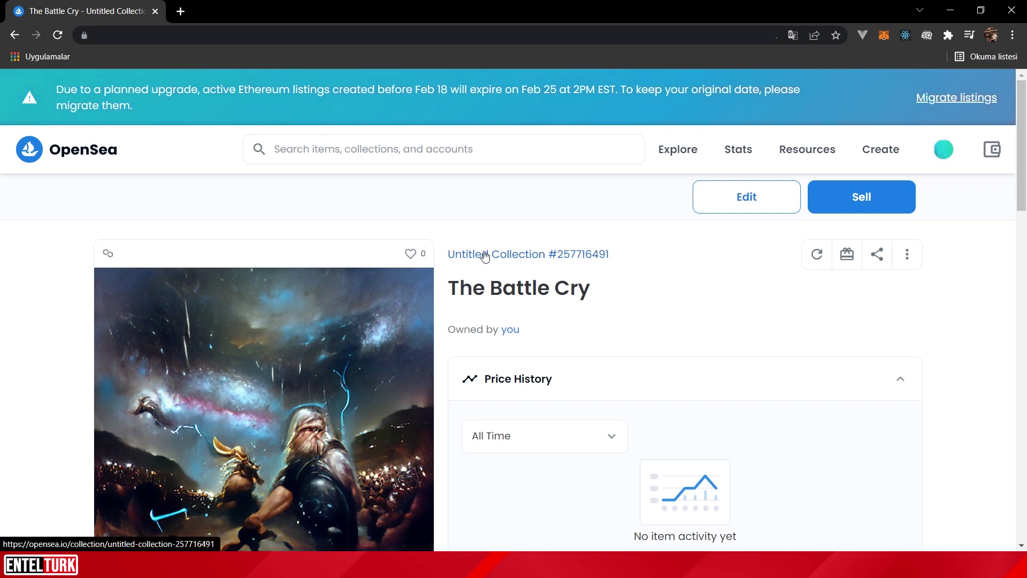
{"action": "scroll", "coordinate": [559, 256], "scroll_direction": "down", "scroll_amount": 1}
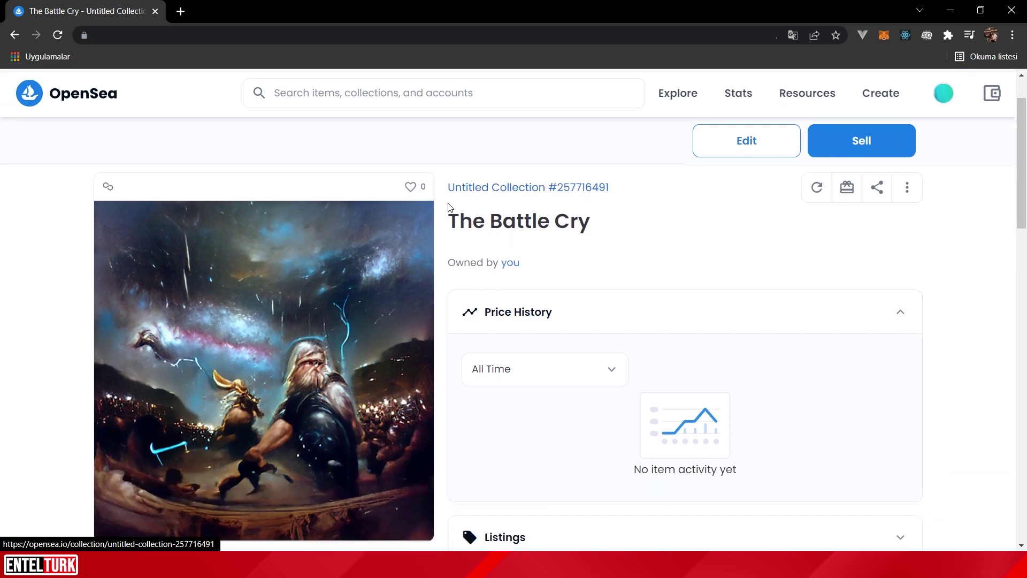
{"action": "scroll", "coordinate": [528, 237], "scroll_direction": "down", "scroll_amount": 2}
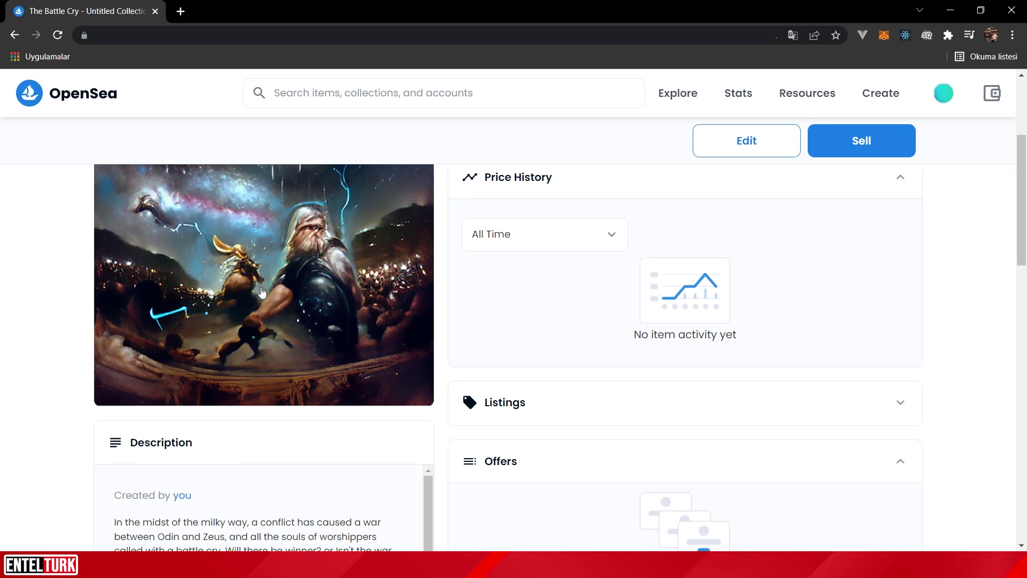
{"action": "scroll", "coordinate": [270, 288], "scroll_direction": "down", "scroll_amount": 1}
{"action": "scroll", "coordinate": [465, 278], "scroll_direction": "down", "scroll_amount": 1}
{"action": "scroll", "coordinate": [589, 257], "scroll_direction": "up", "scroll_amount": 5}
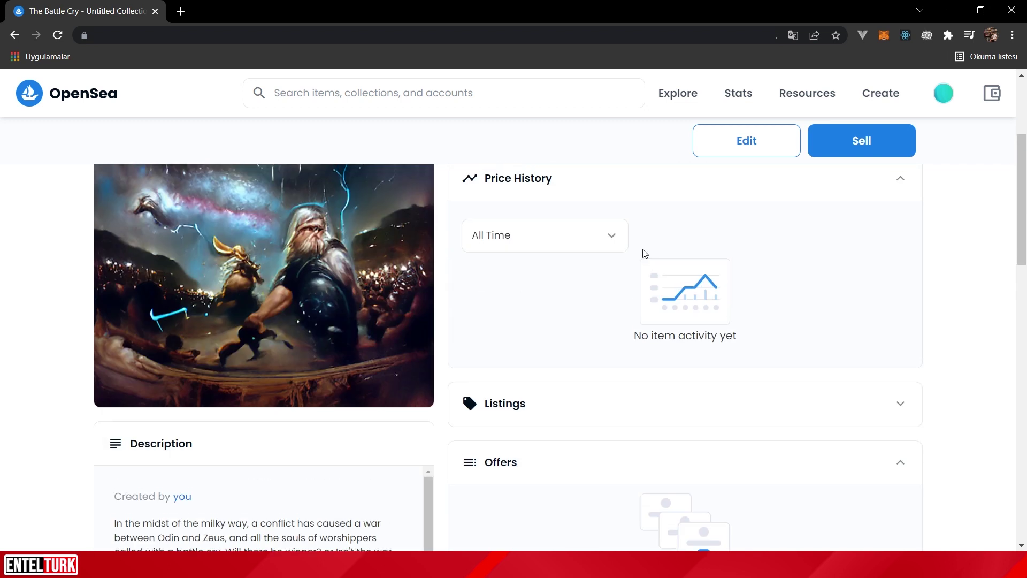
{"action": "scroll", "coordinate": [452, 252], "scroll_direction": "down", "scroll_amount": 1}
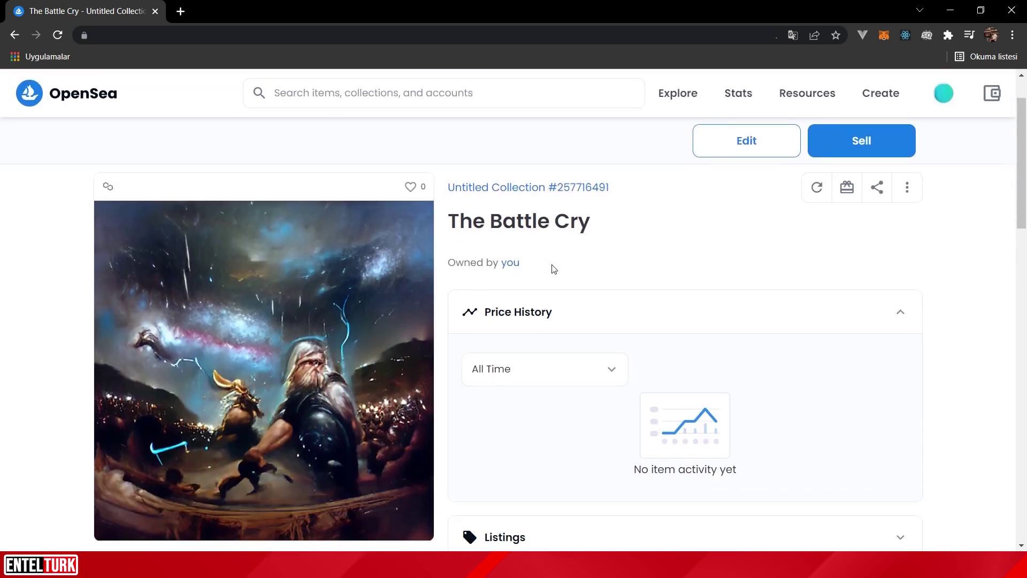
{"action": "scroll", "coordinate": [551, 268], "scroll_direction": "down", "scroll_amount": 3}
{"action": "scroll", "coordinate": [482, 252], "scroll_direction": "down", "scroll_amount": 1}
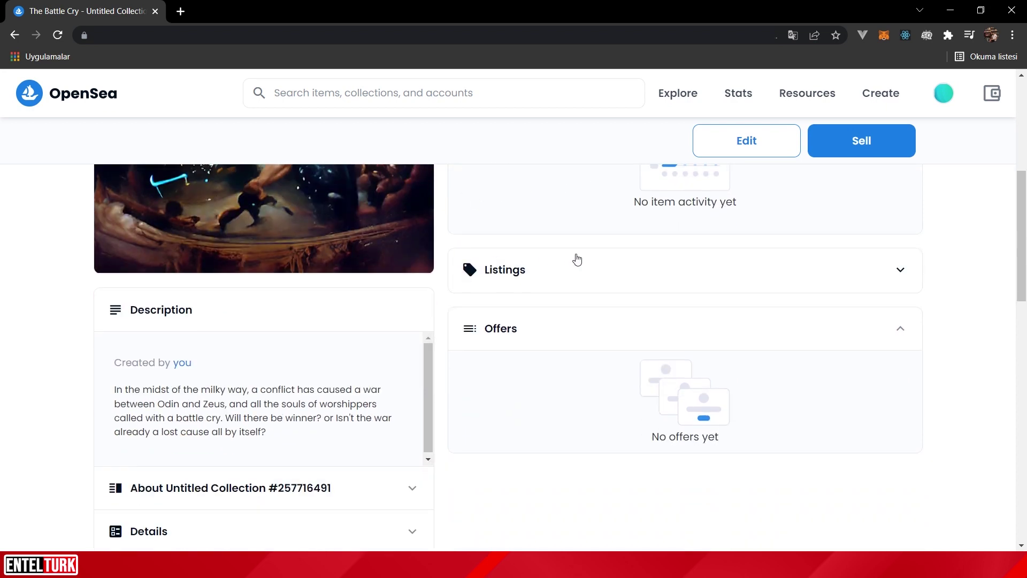
Step: Check the item's Listings and Offers sections, its description and the Item Activity table
{"action": "scroll", "coordinate": [588, 246], "scroll_direction": "down", "scroll_amount": 1}
{"action": "left_click", "coordinate": [623, 217]}
{"action": "left_click", "coordinate": [559, 221]}
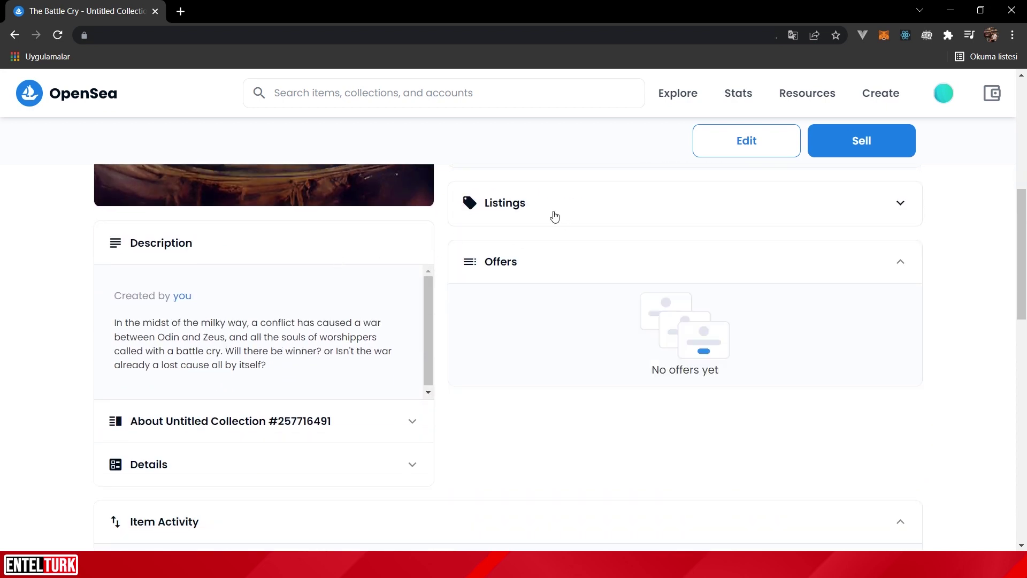
{"action": "left_click", "coordinate": [553, 217]}
{"action": "left_click", "coordinate": [522, 211]}
{"action": "scroll", "coordinate": [186, 273], "scroll_direction": "down", "scroll_amount": 1}
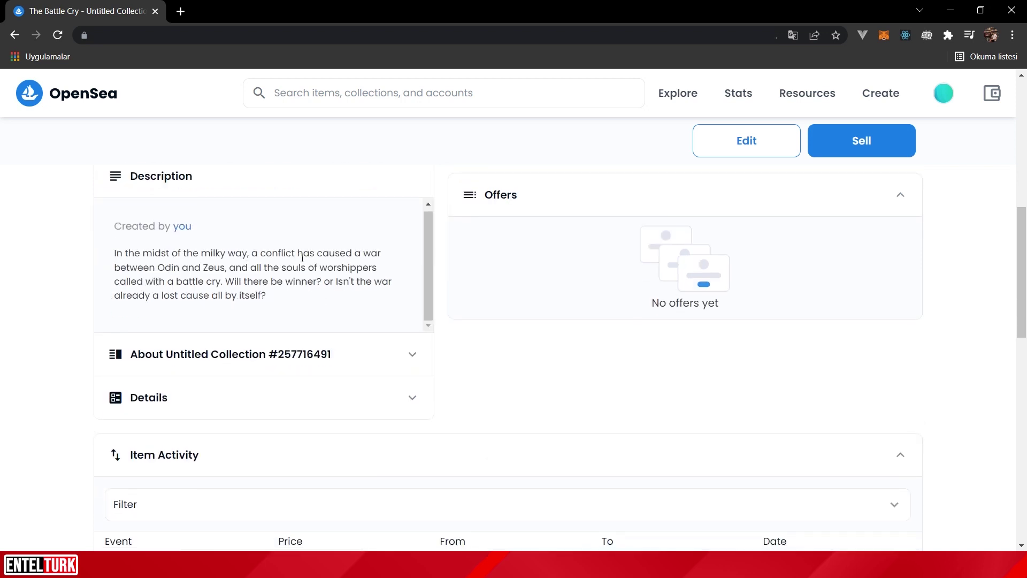
{"action": "scroll", "coordinate": [351, 274], "scroll_direction": "down", "scroll_amount": 6}
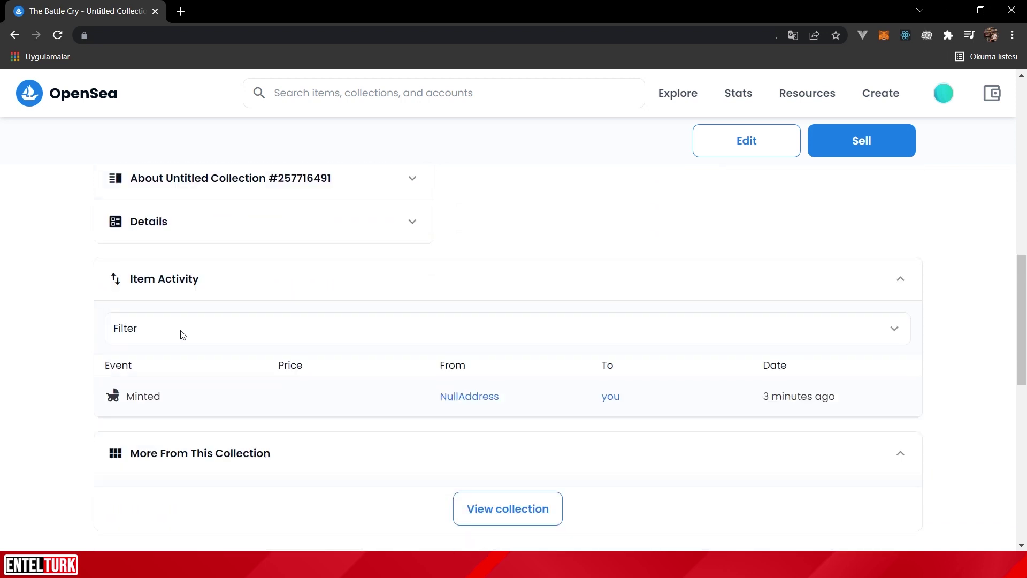
{"action": "scroll", "coordinate": [323, 346], "scroll_direction": "up", "scroll_amount": 1}
{"action": "scroll", "coordinate": [482, 348], "scroll_direction": "up", "scroll_amount": 2}
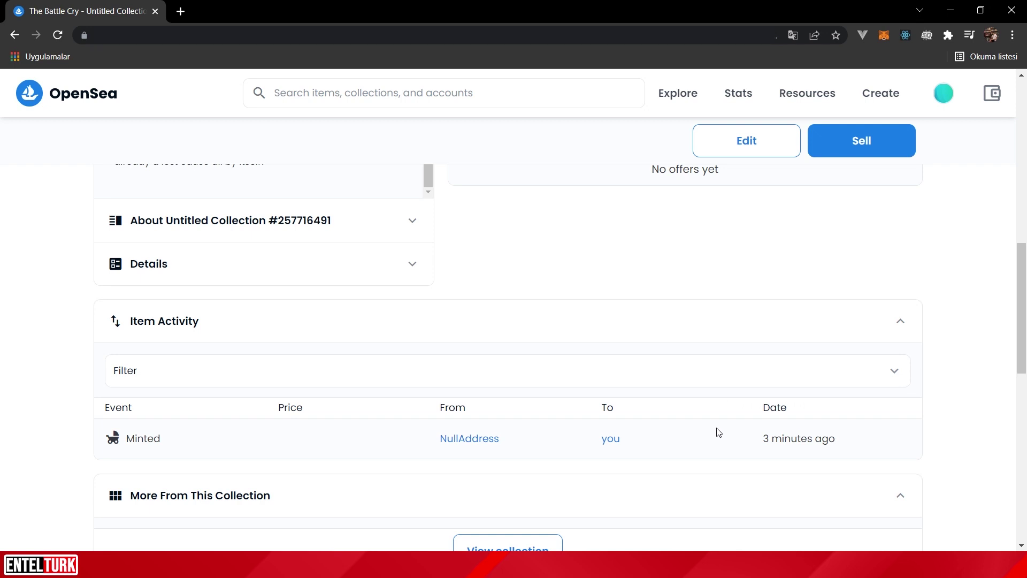
Step: Start listing The Battle Cry for sale from its item page
{"action": "scroll", "coordinate": [715, 429], "scroll_direction": "up", "scroll_amount": 8}
{"action": "scroll", "coordinate": [639, 415], "scroll_direction": "up", "scroll_amount": 3}
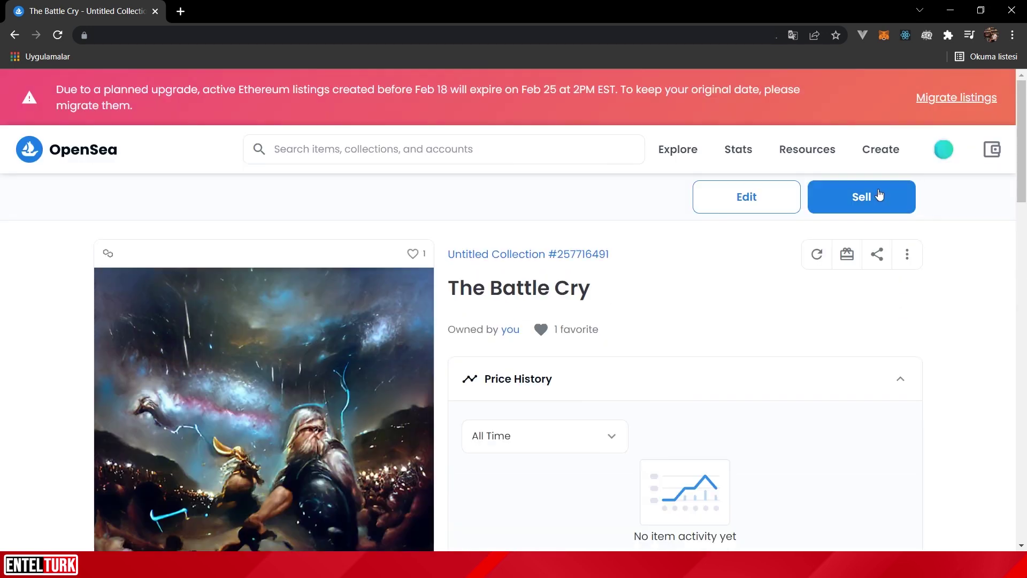
{"action": "left_click", "coordinate": [849, 198]}
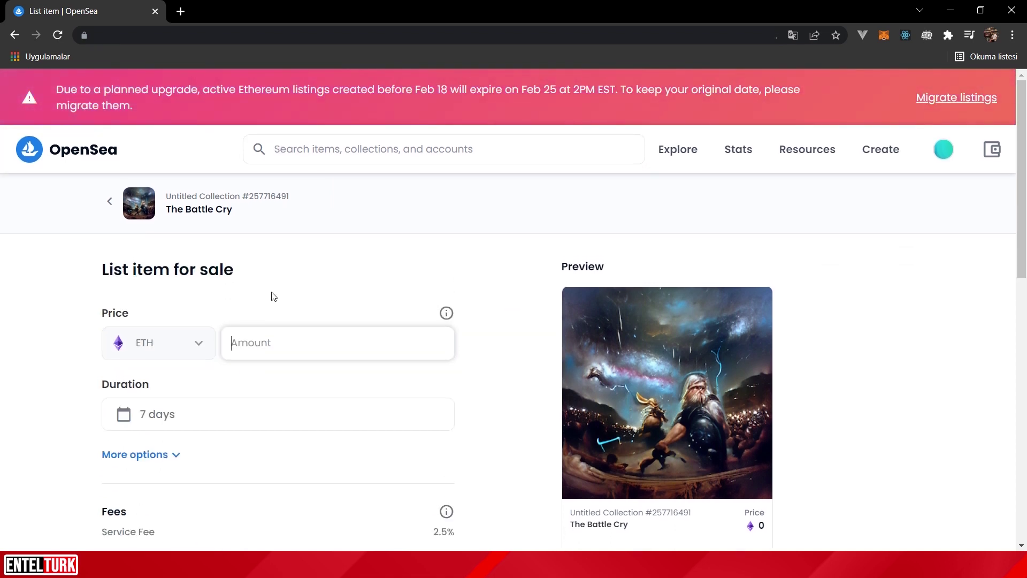
{"action": "scroll", "coordinate": [275, 294], "scroll_direction": "down", "scroll_amount": 1}
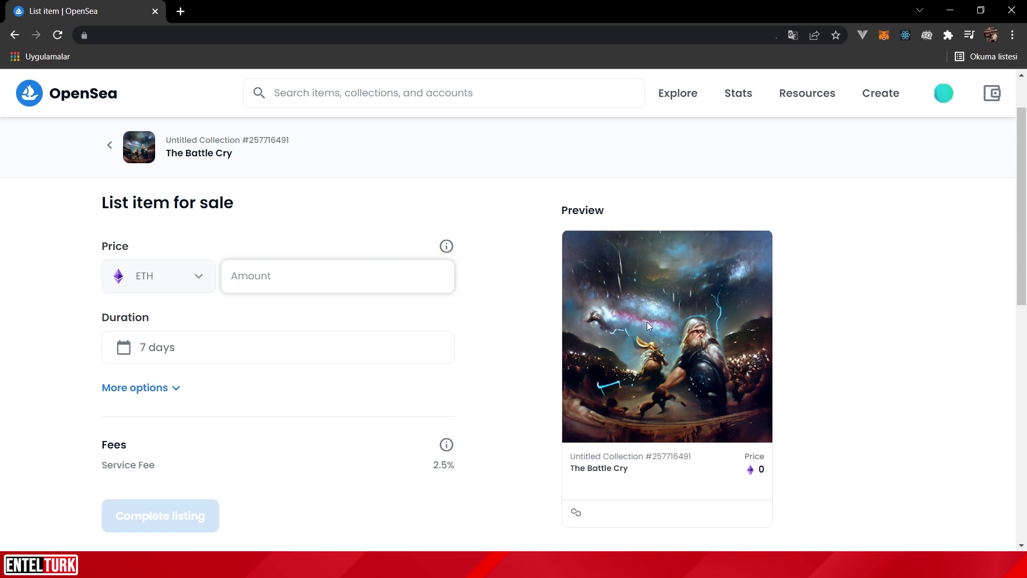
Step: Enter a listing price of 1 ETH and check its dollar equivalent
{"action": "type", "text": "1"}
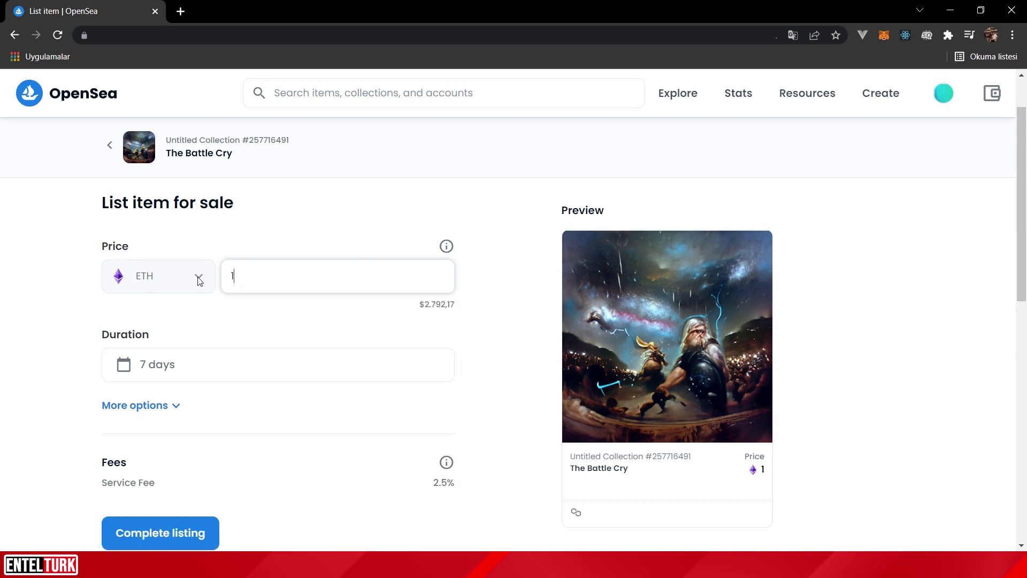
{"action": "left_click_drag", "start_coordinate": [425, 306], "coordinate": [458, 313]}
{"action": "left_click", "coordinate": [454, 308]}
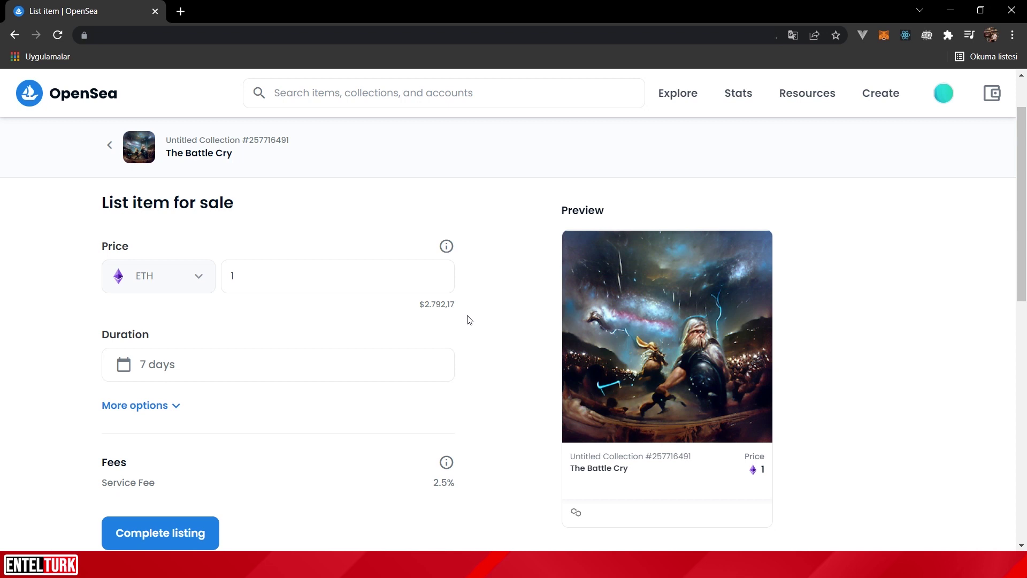
Step: Set the listing price to 0.02 ETH and look over the rest of the sale form
{"action": "double_click", "coordinate": [276, 278]}
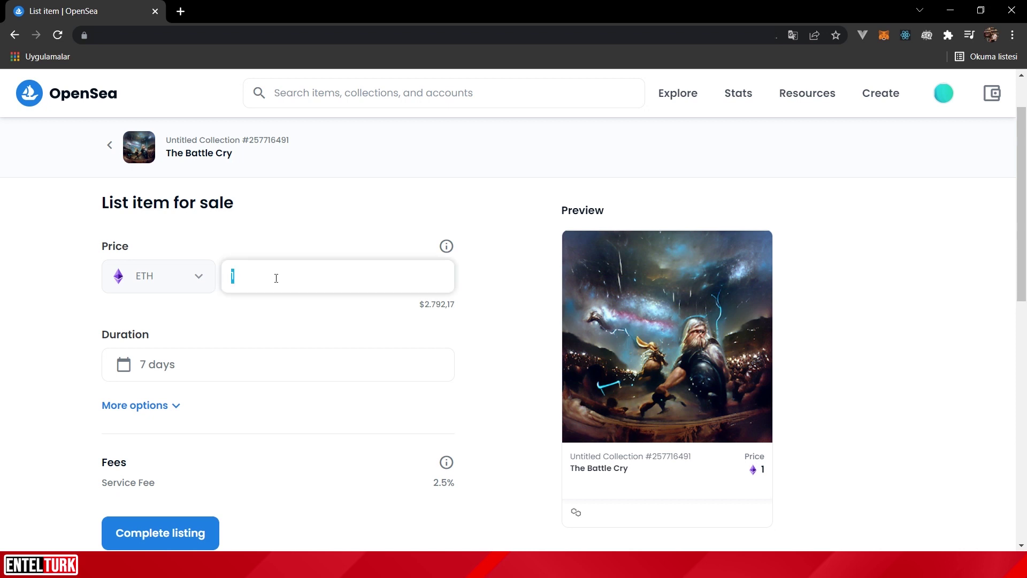
{"action": "type", "text": "0"}
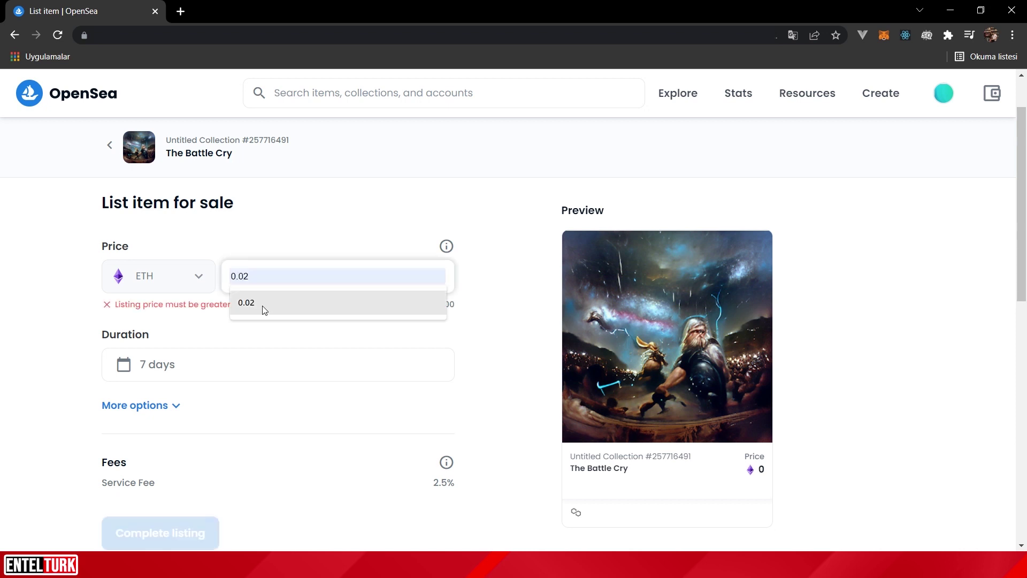
{"action": "left_click", "coordinate": [262, 304]}
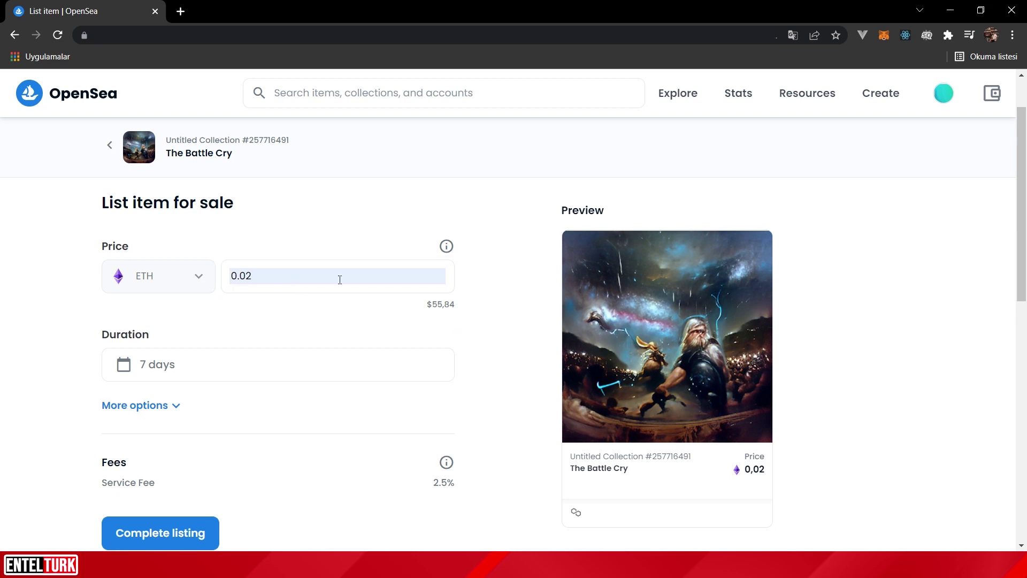
{"action": "scroll", "coordinate": [498, 300], "scroll_direction": "down", "scroll_amount": 2}
{"action": "scroll", "coordinate": [497, 300], "scroll_direction": "up", "scroll_amount": 2}
{"action": "scroll", "coordinate": [554, 284], "scroll_direction": "down", "scroll_amount": 3}
{"action": "scroll", "coordinate": [535, 292], "scroll_direction": "up", "scroll_amount": 3}
Step: Set the listing duration's date range to 1 month
{"action": "scroll", "coordinate": [273, 325], "scroll_direction": "down", "scroll_amount": 1}
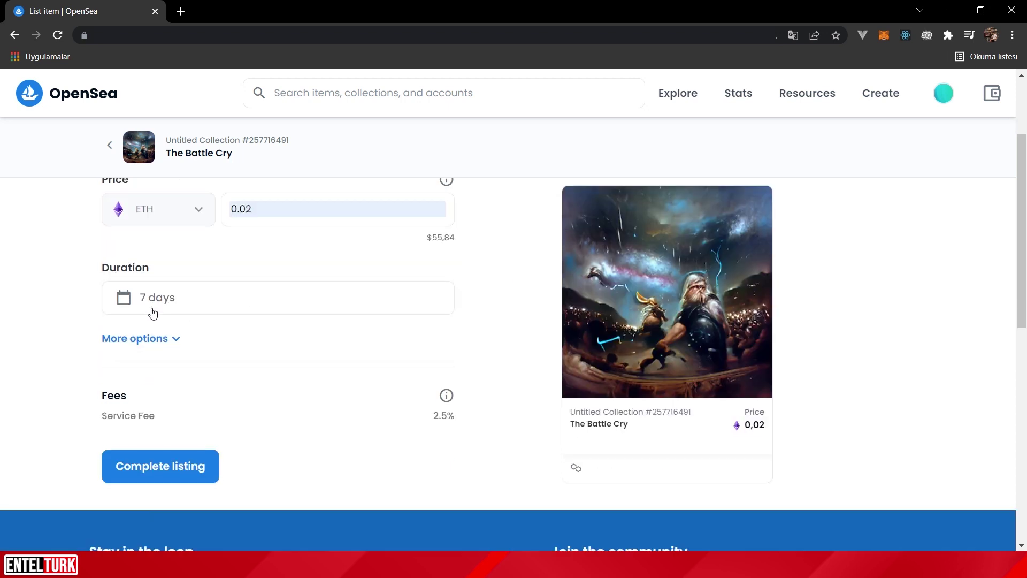
{"action": "left_click", "coordinate": [198, 306]}
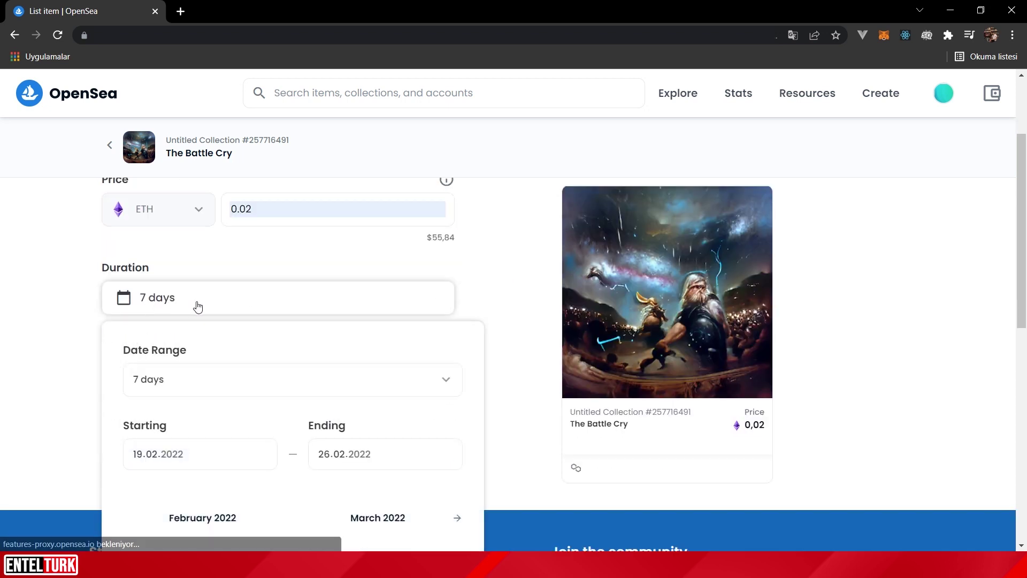
{"action": "scroll", "coordinate": [252, 294], "scroll_direction": "down", "scroll_amount": 1}
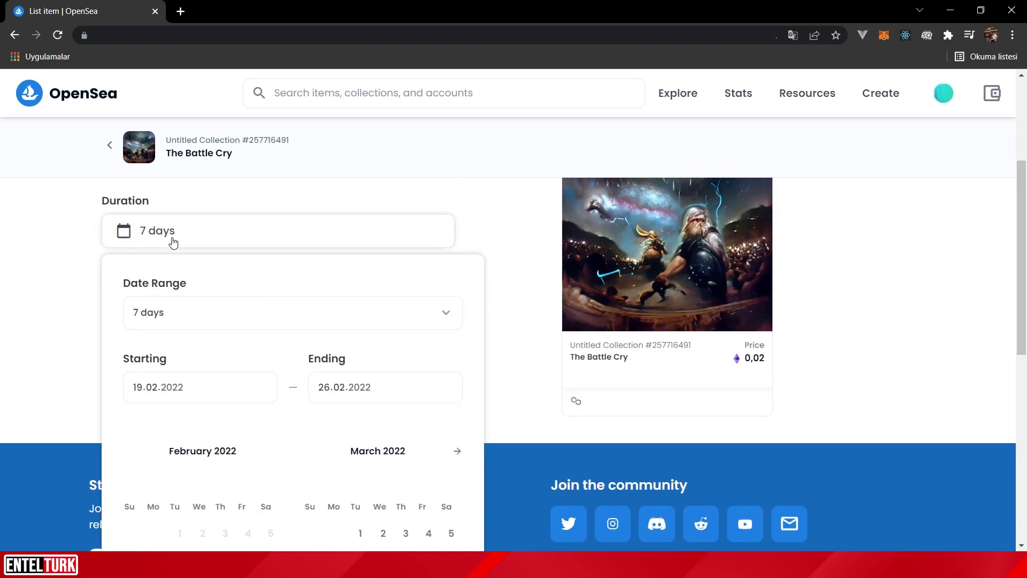
{"action": "left_click", "coordinate": [203, 314]}
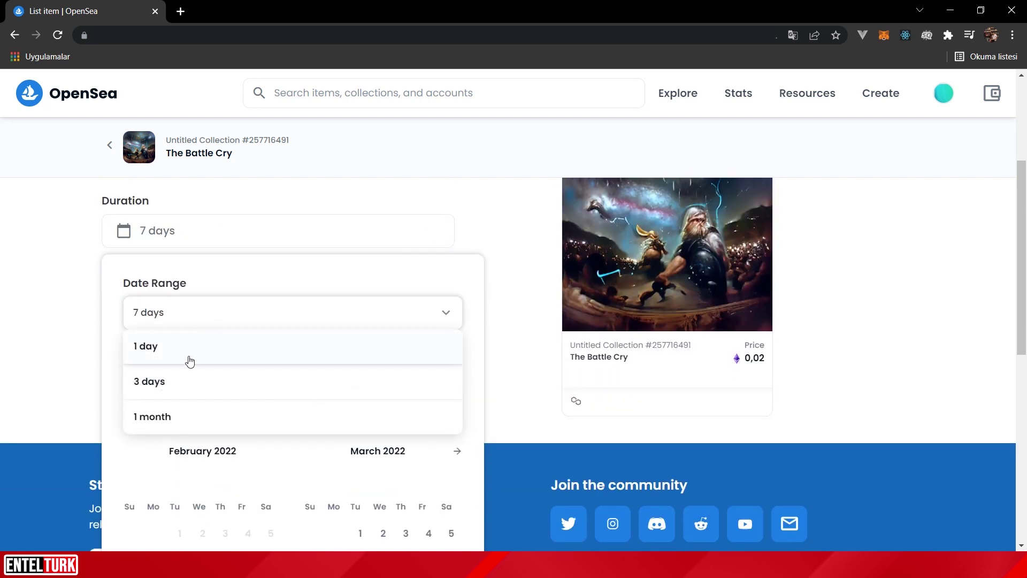
{"action": "left_click", "coordinate": [198, 422]}
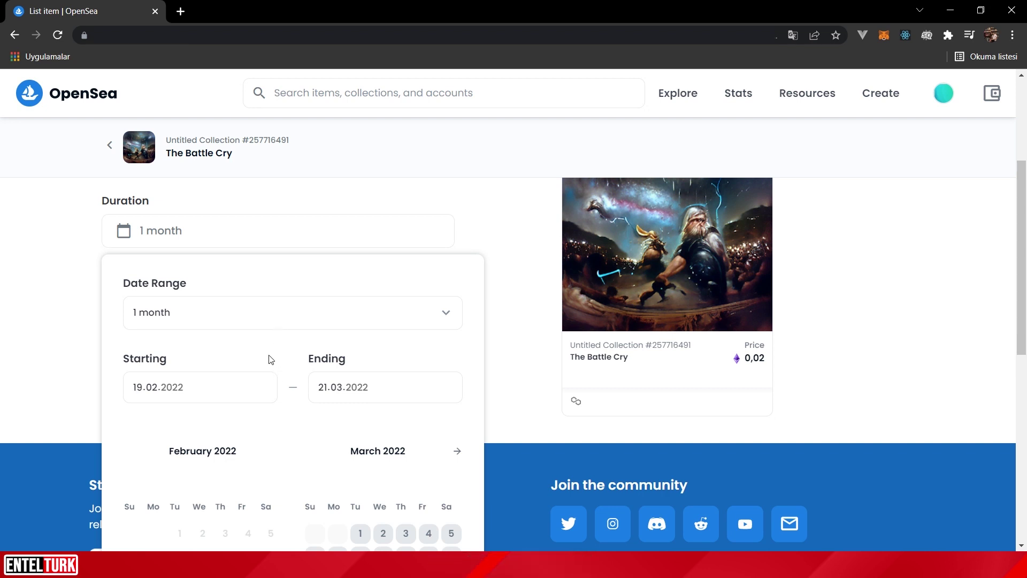
Step: Examine the duration's starting and ending dates, the two-month calendar and the time settings
{"action": "scroll", "coordinate": [291, 348], "scroll_direction": "down", "scroll_amount": 1}
{"action": "scroll", "coordinate": [289, 347], "scroll_direction": "up", "scroll_amount": 1}
{"action": "scroll", "coordinate": [268, 350], "scroll_direction": "down", "scroll_amount": 1}
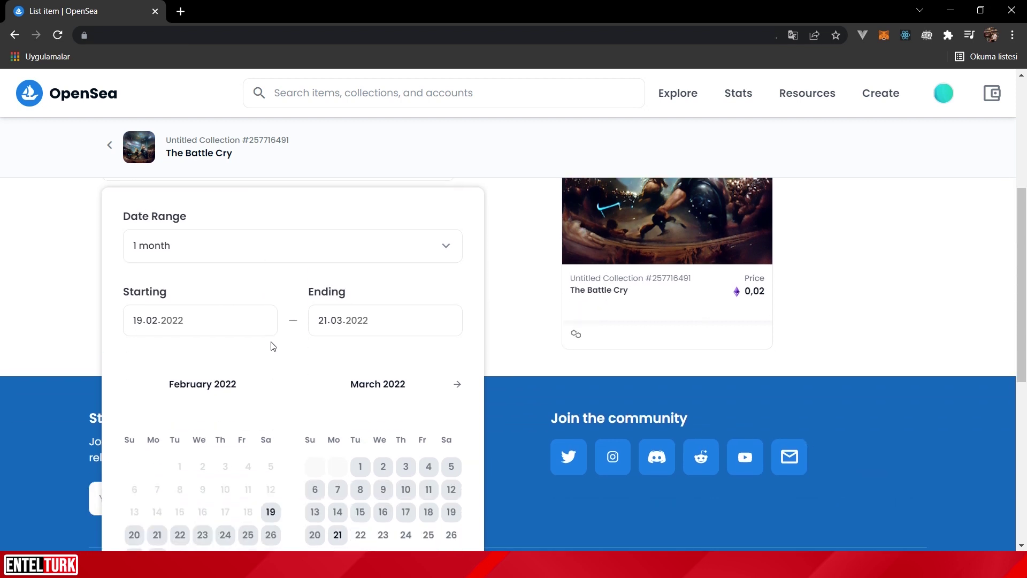
{"action": "scroll", "coordinate": [273, 346], "scroll_direction": "up", "scroll_amount": 1}
{"action": "scroll", "coordinate": [275, 340], "scroll_direction": "down", "scroll_amount": 1}
{"action": "scroll", "coordinate": [249, 349], "scroll_direction": "down", "scroll_amount": 1}
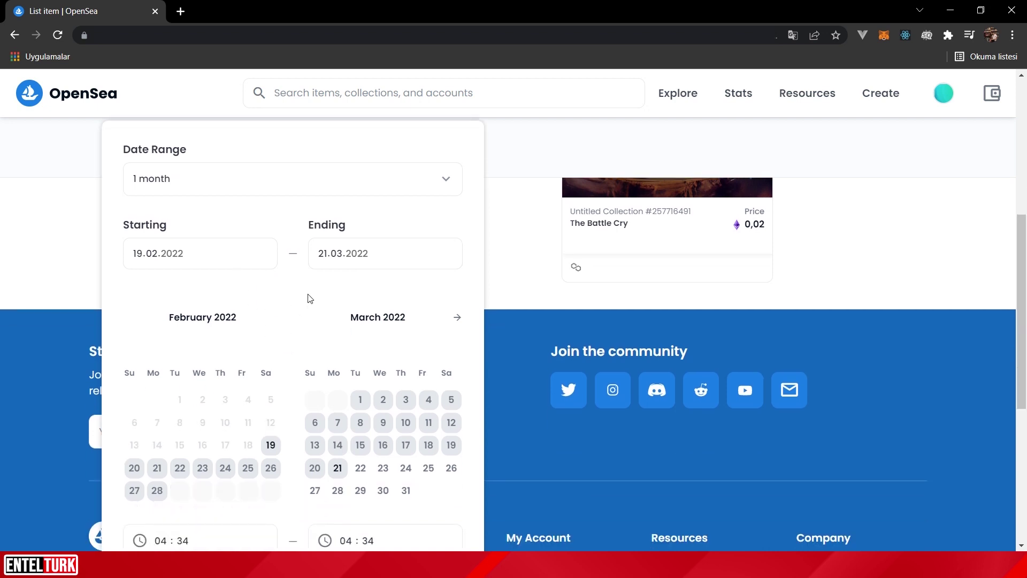
{"action": "scroll", "coordinate": [271, 355], "scroll_direction": "down", "scroll_amount": 1}
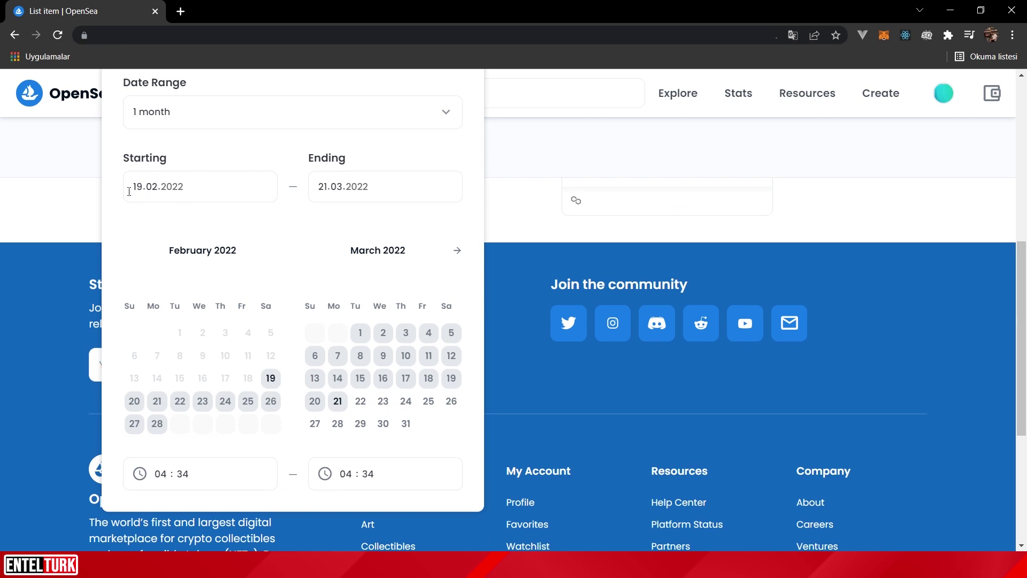
Step: Set the listing's duration to run from 19.02.2022 to 19.08.2022 using the calendar
{"action": "left_click", "coordinate": [192, 188]}
{"action": "left_click", "coordinate": [272, 380]}
{"action": "left_click", "coordinate": [379, 190]}
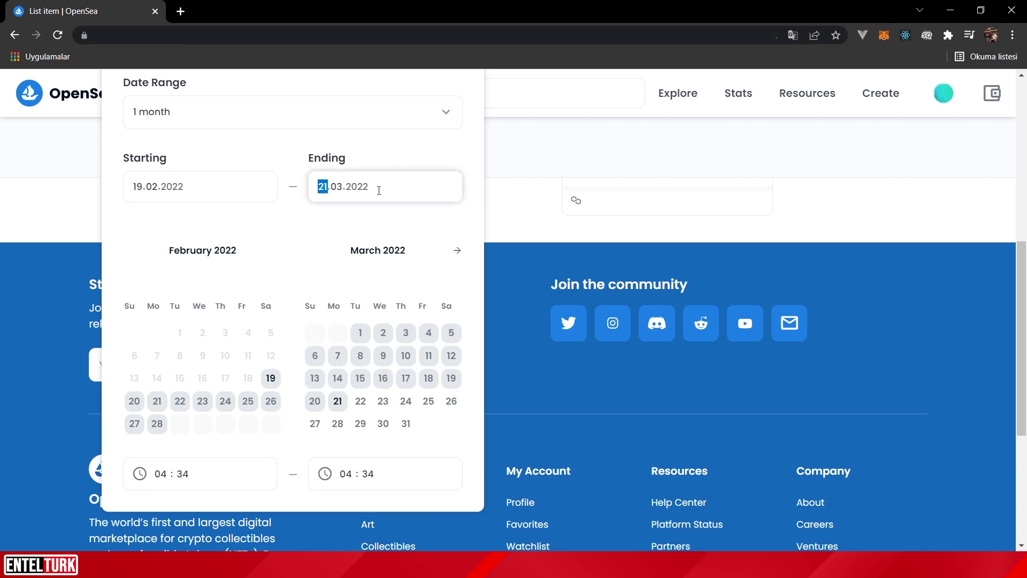
{"action": "left_click", "coordinate": [458, 251]}
{"action": "left_click", "coordinate": [459, 252]}
{"action": "left_click", "coordinate": [459, 252]}
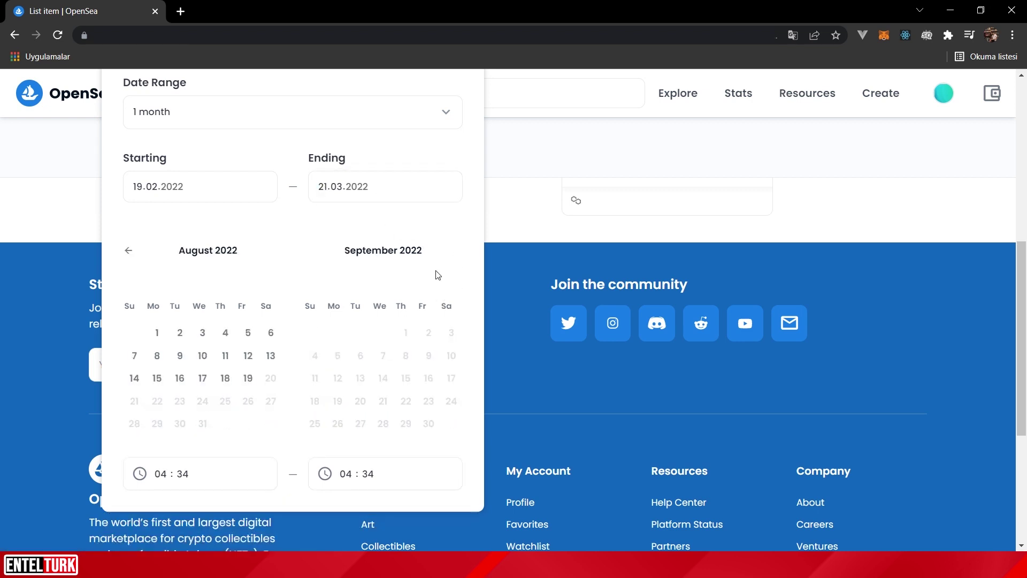
{"action": "left_click", "coordinate": [250, 378]}
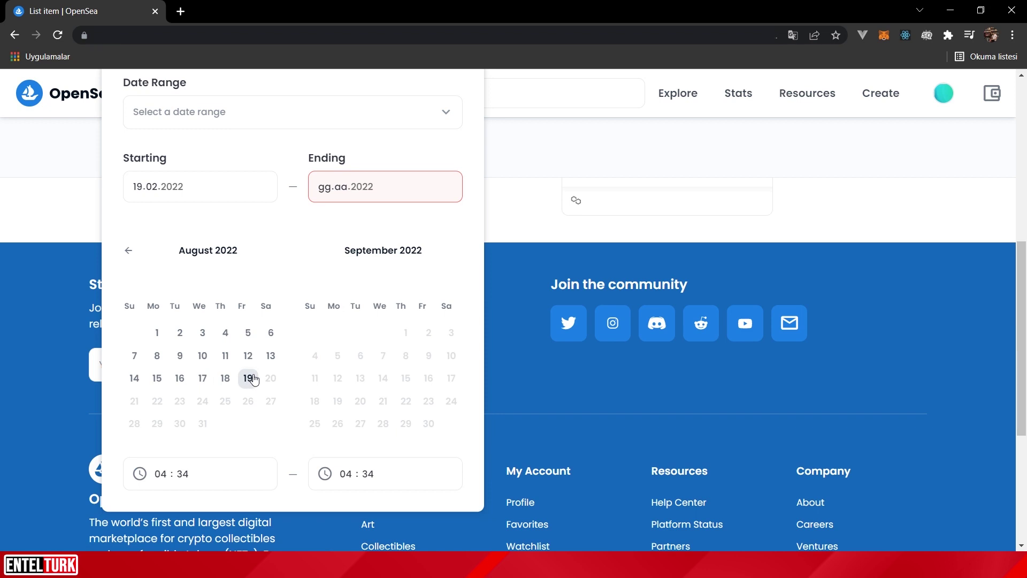
{"action": "left_click", "coordinate": [250, 356]}
{"action": "left_click", "coordinate": [249, 379]}
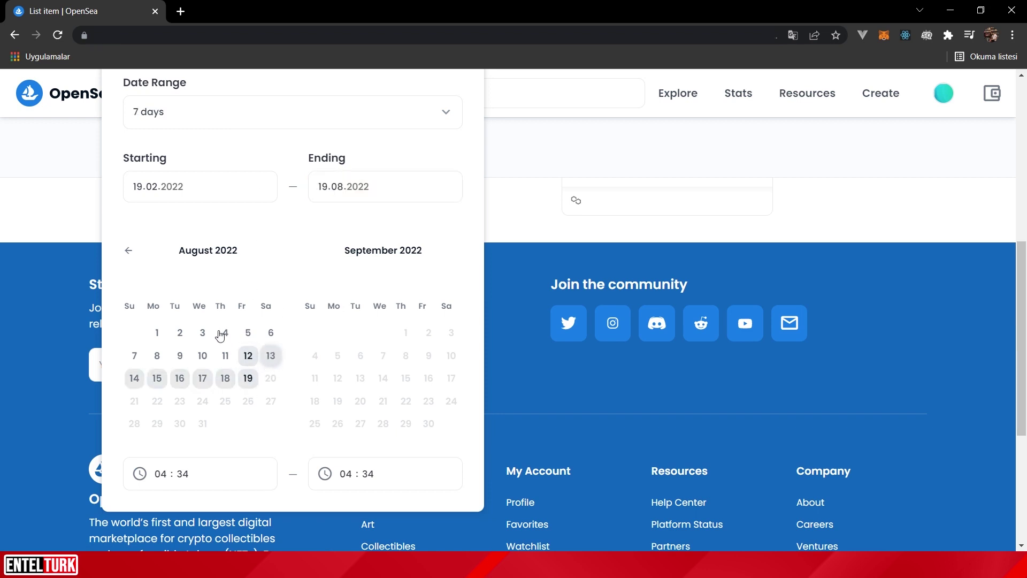
{"action": "scroll", "coordinate": [319, 328], "scroll_direction": "up", "scroll_amount": 1}
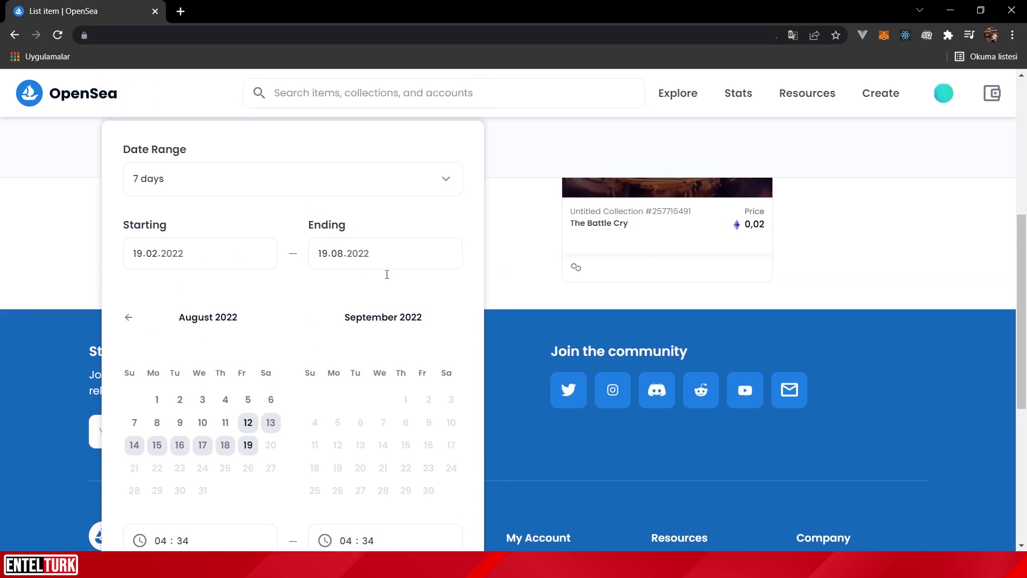
Step: Reopen the duration picker and set the listing's starting date to 19 February 2022 in the calendar
{"action": "left_click", "coordinate": [524, 214]}
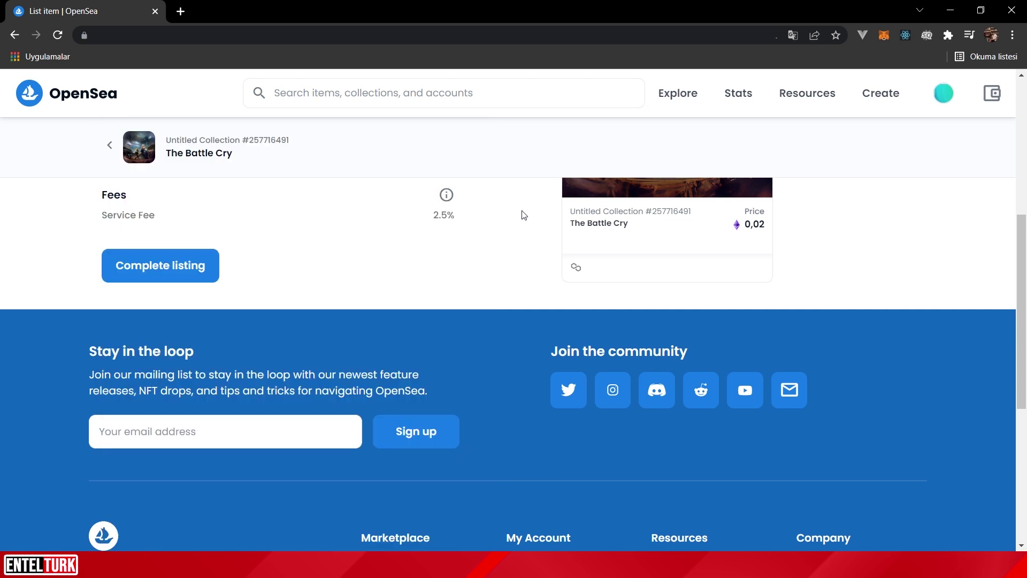
{"action": "scroll", "coordinate": [486, 259], "scroll_direction": "up", "scroll_amount": 3}
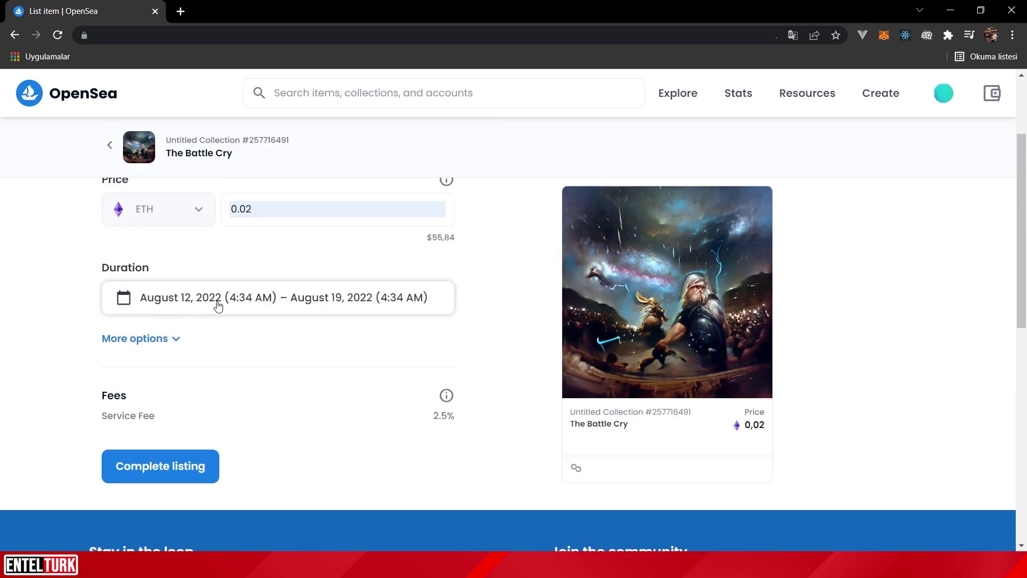
{"action": "left_click", "coordinate": [243, 305]}
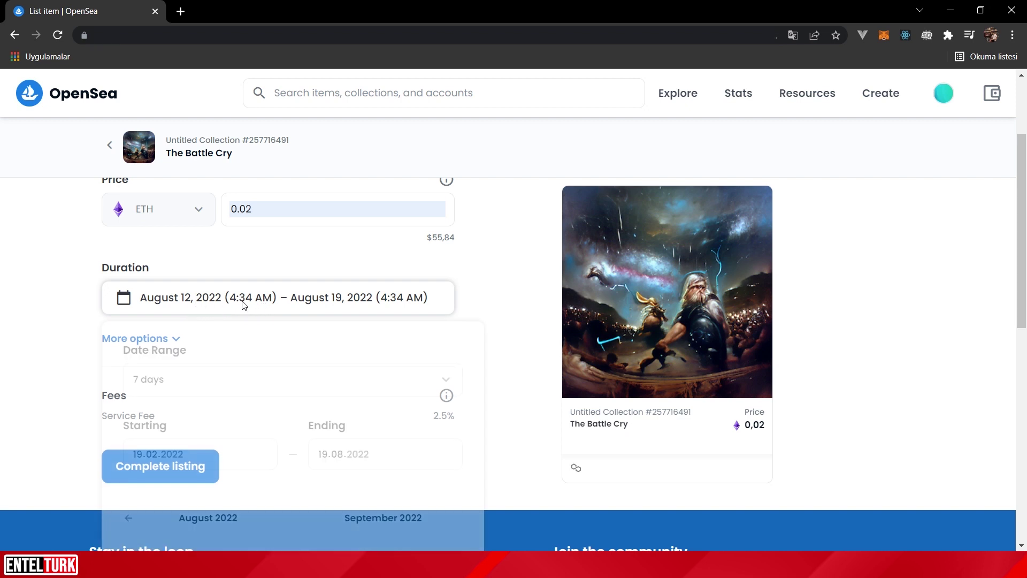
{"action": "scroll", "coordinate": [233, 338], "scroll_direction": "down", "scroll_amount": 1}
{"action": "scroll", "coordinate": [230, 383], "scroll_direction": "down", "scroll_amount": 1}
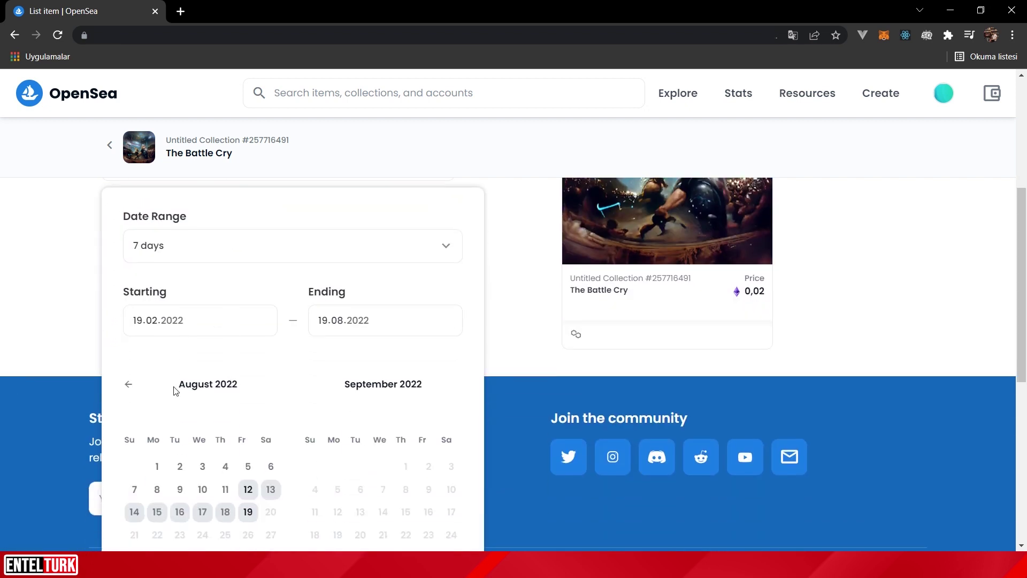
{"action": "scroll", "coordinate": [246, 413], "scroll_direction": "down", "scroll_amount": 1}
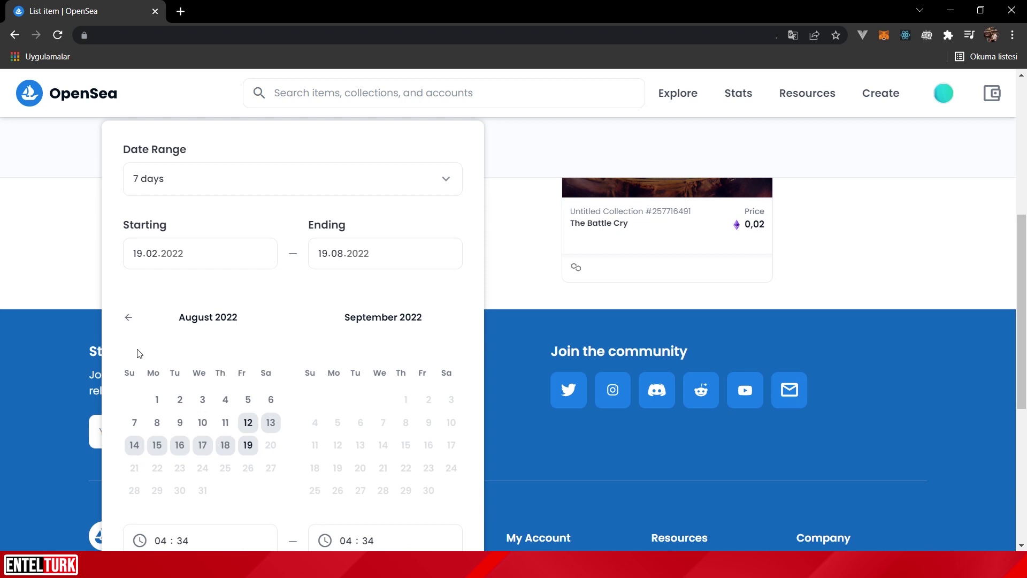
{"action": "left_click", "coordinate": [130, 320]}
{"action": "left_click", "coordinate": [130, 320]}
{"action": "left_click", "coordinate": [131, 320]}
{"action": "left_click", "coordinate": [131, 319]}
{"action": "left_click", "coordinate": [131, 320]}
{"action": "left_click", "coordinate": [133, 321]}
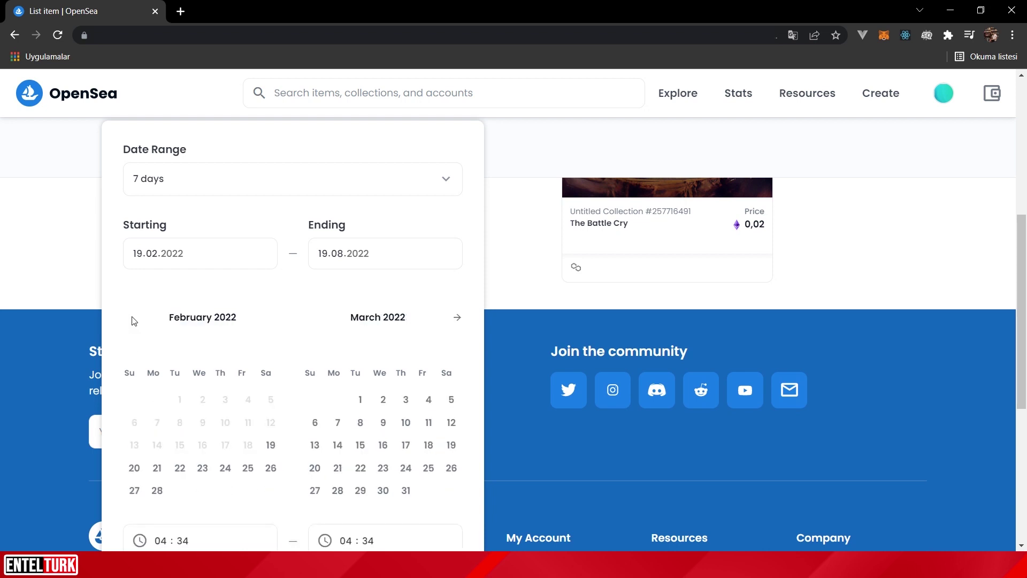
{"action": "left_click", "coordinate": [271, 445]}
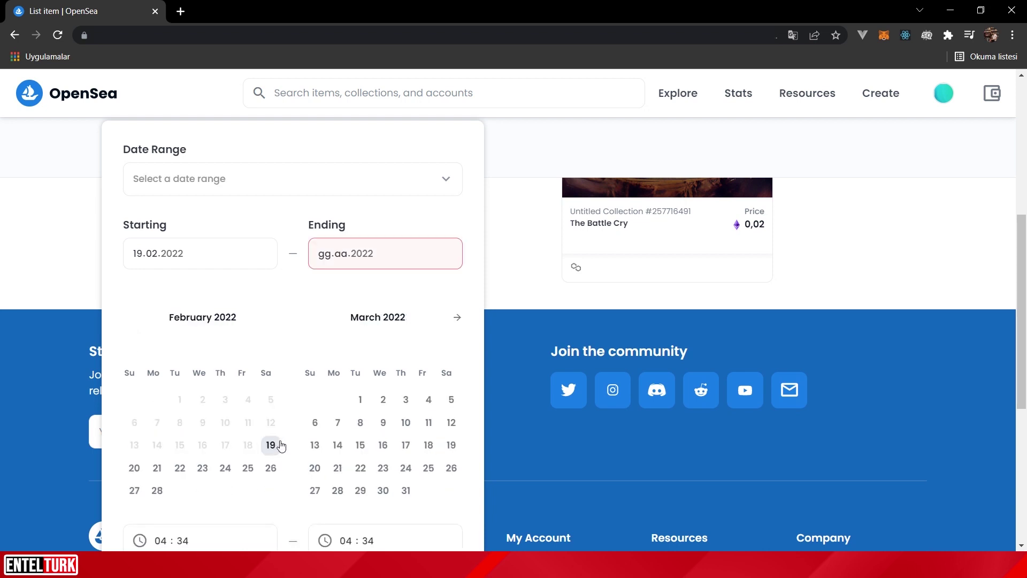
Step: Set the listing's ending date to 19 August 2022 for a 6-month duration and close the duration picker
{"action": "left_click", "coordinate": [458, 318]}
{"action": "left_click", "coordinate": [459, 317]}
{"action": "left_click", "coordinate": [459, 319]}
{"action": "left_click", "coordinate": [459, 318]}
{"action": "left_click", "coordinate": [459, 318]}
{"action": "left_click", "coordinate": [459, 318]}
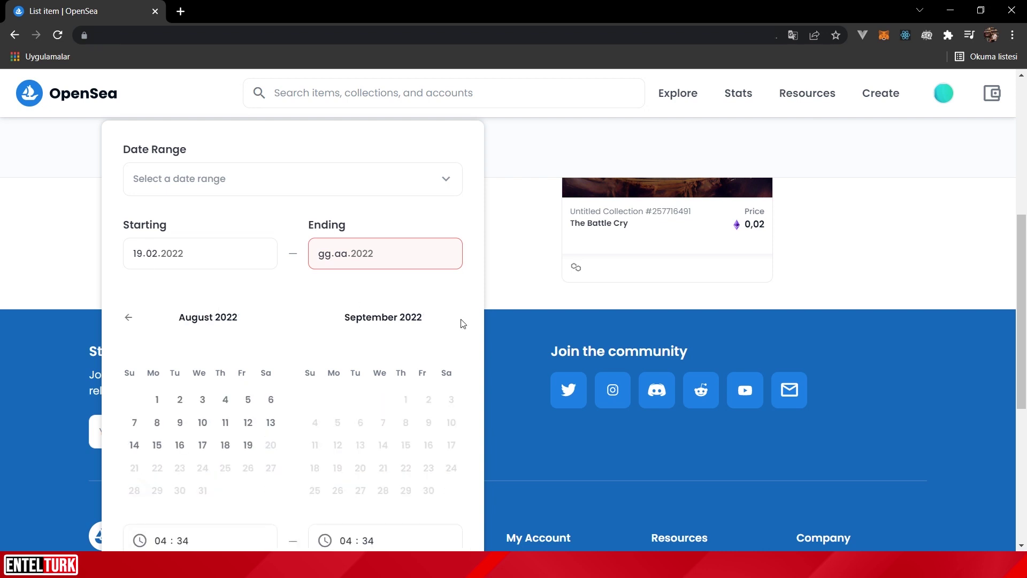
{"action": "left_click", "coordinate": [249, 446]}
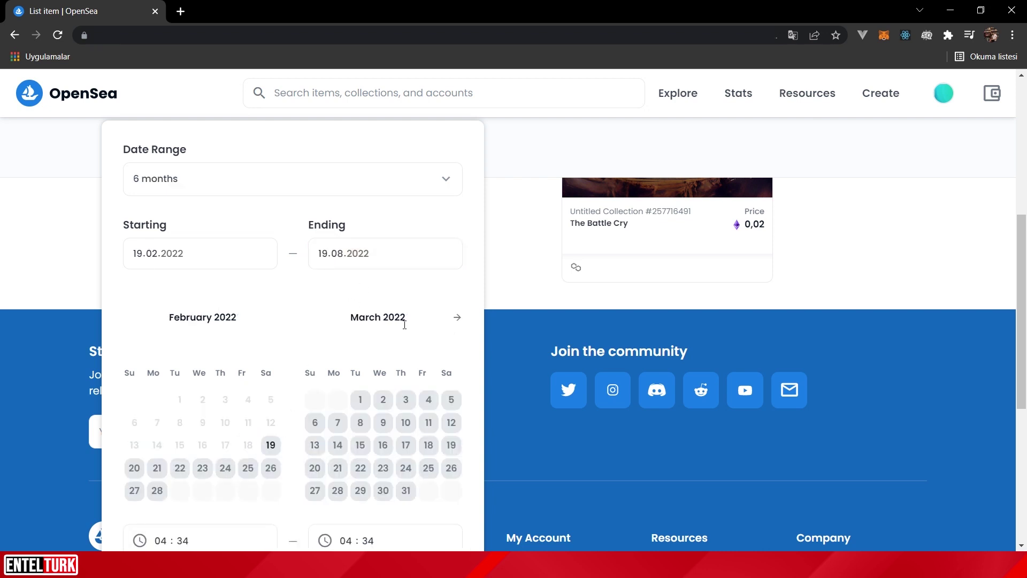
{"action": "scroll", "coordinate": [332, 289], "scroll_direction": "up", "scroll_amount": 1}
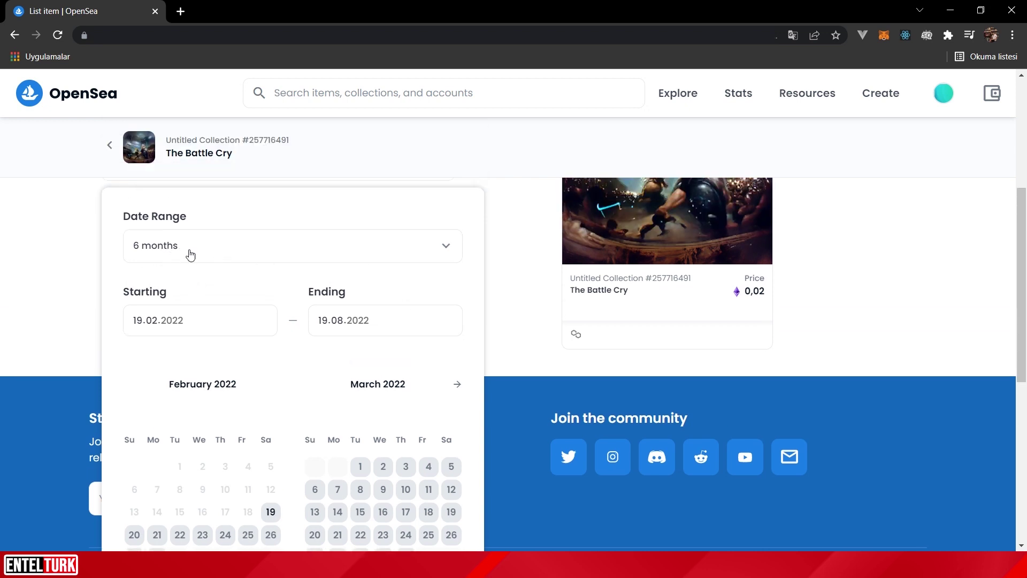
{"action": "scroll", "coordinate": [406, 293], "scroll_direction": "up", "scroll_amount": 1}
{"action": "scroll", "coordinate": [310, 308], "scroll_direction": "down", "scroll_amount": 3}
{"action": "scroll", "coordinate": [374, 293], "scroll_direction": "up", "scroll_amount": 2}
{"action": "scroll", "coordinate": [464, 262], "scroll_direction": "up", "scroll_amount": 1}
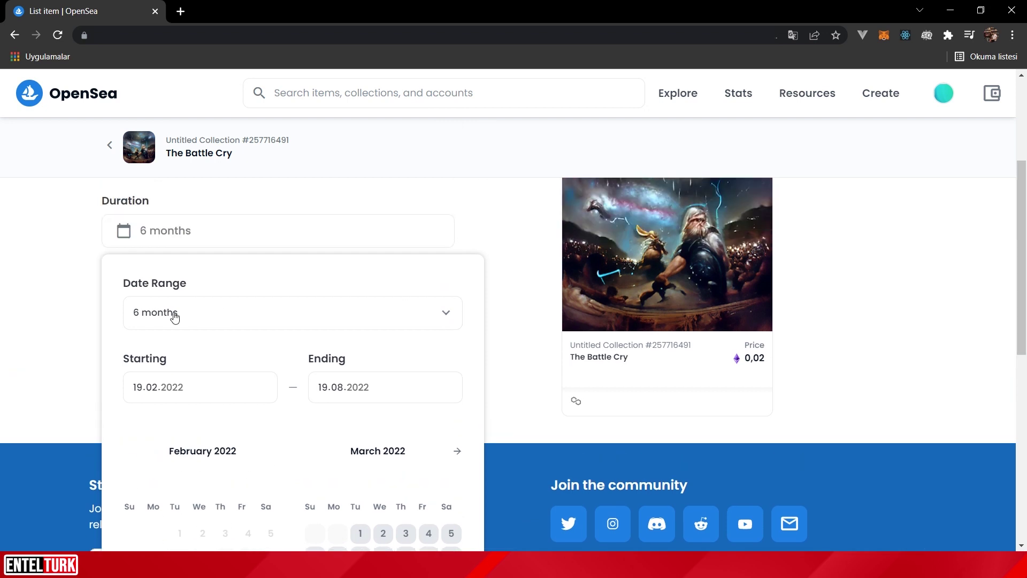
{"action": "left_click", "coordinate": [496, 271]}
Step: Expand the additional listing options, switch the reservation for a specific buyer on and off, and collapse the options
{"action": "scroll", "coordinate": [328, 298], "scroll_direction": "up", "scroll_amount": 1}
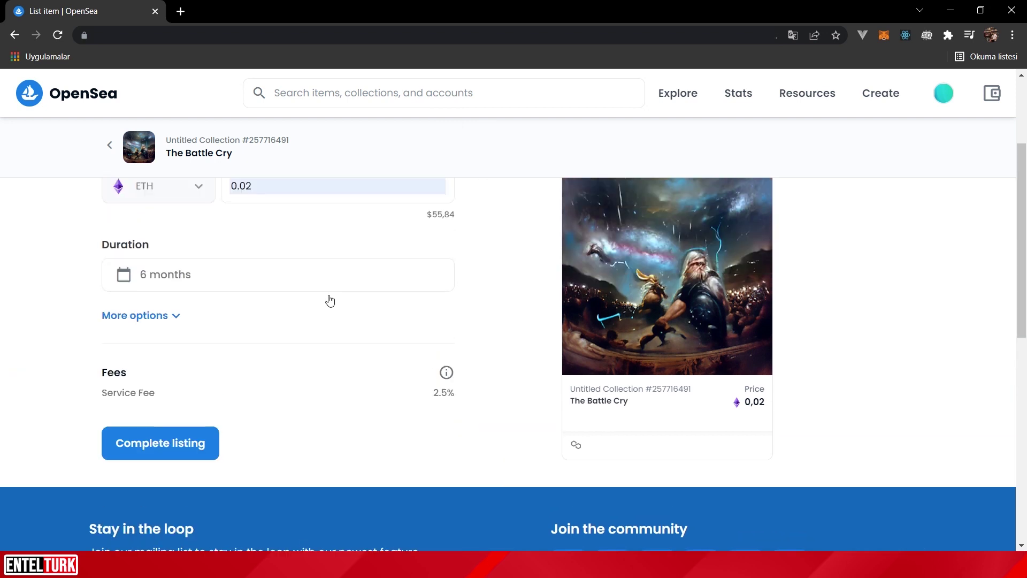
{"action": "scroll", "coordinate": [284, 328], "scroll_direction": "up", "scroll_amount": 1}
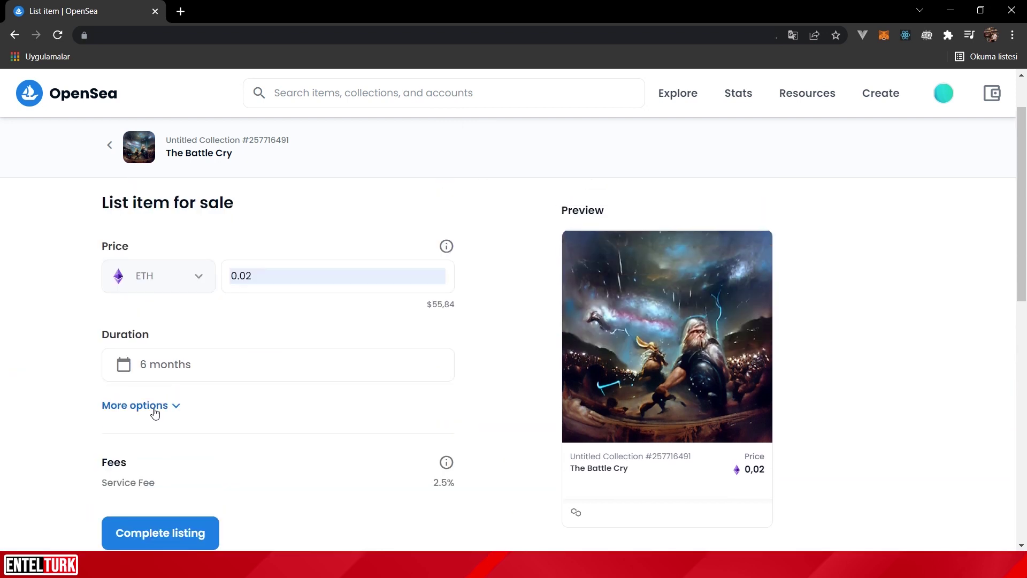
{"action": "left_click", "coordinate": [170, 405]}
{"action": "scroll", "coordinate": [289, 373], "scroll_direction": "down", "scroll_amount": 1}
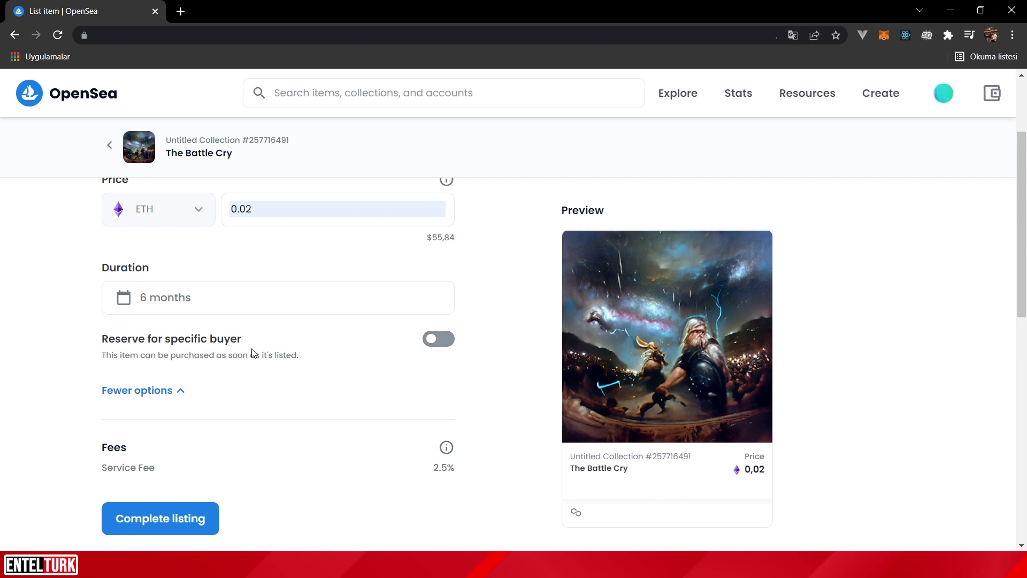
{"action": "scroll", "coordinate": [146, 330], "scroll_direction": "down", "scroll_amount": 2}
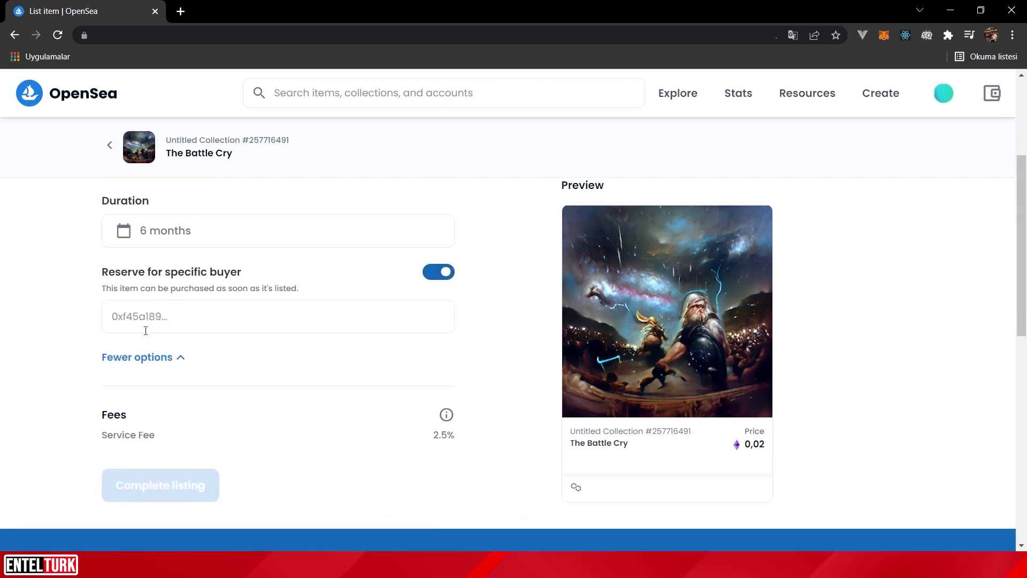
{"action": "left_click", "coordinate": [180, 315]}
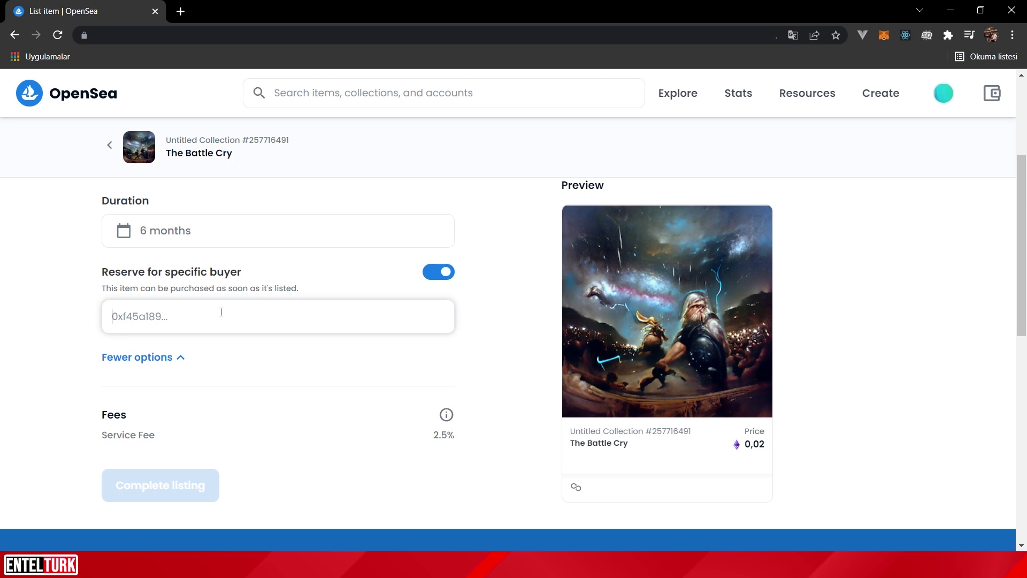
{"action": "left_click", "coordinate": [447, 274]}
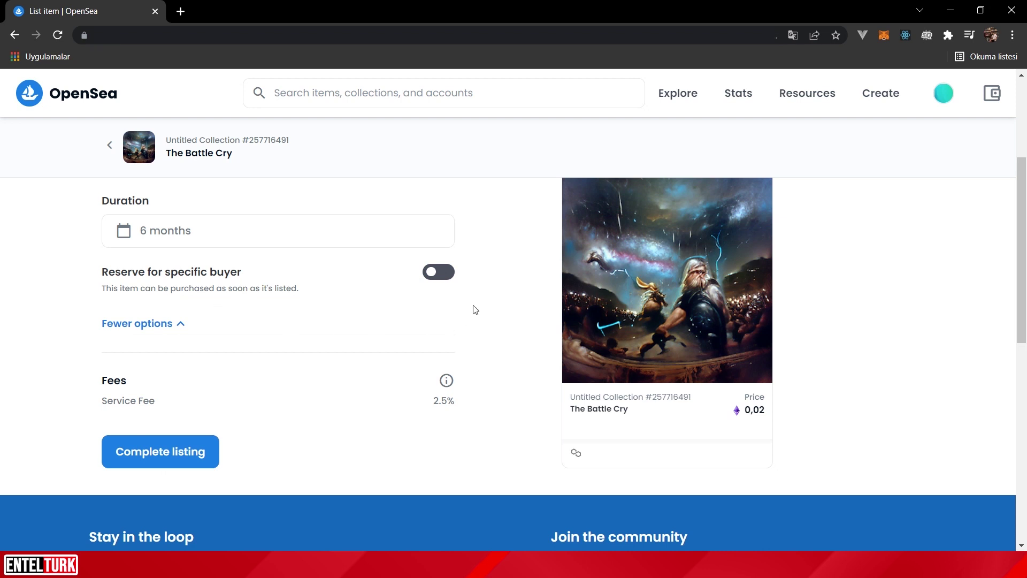
{"action": "scroll", "coordinate": [479, 327], "scroll_direction": "up", "scroll_amount": 2}
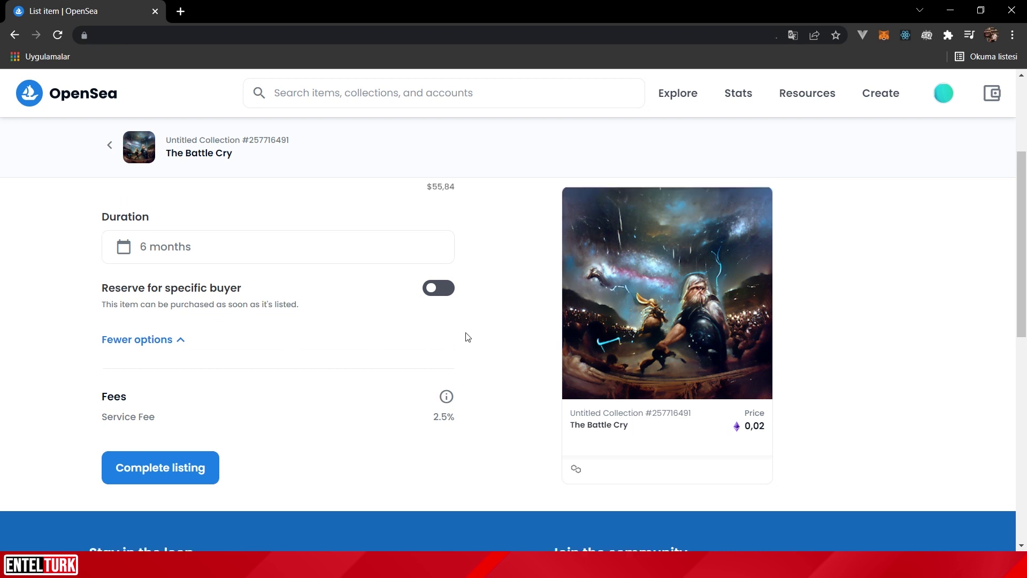
{"action": "scroll", "coordinate": [479, 337], "scroll_direction": "up", "scroll_amount": 1}
{"action": "scroll", "coordinate": [478, 337], "scroll_direction": "down", "scroll_amount": 3}
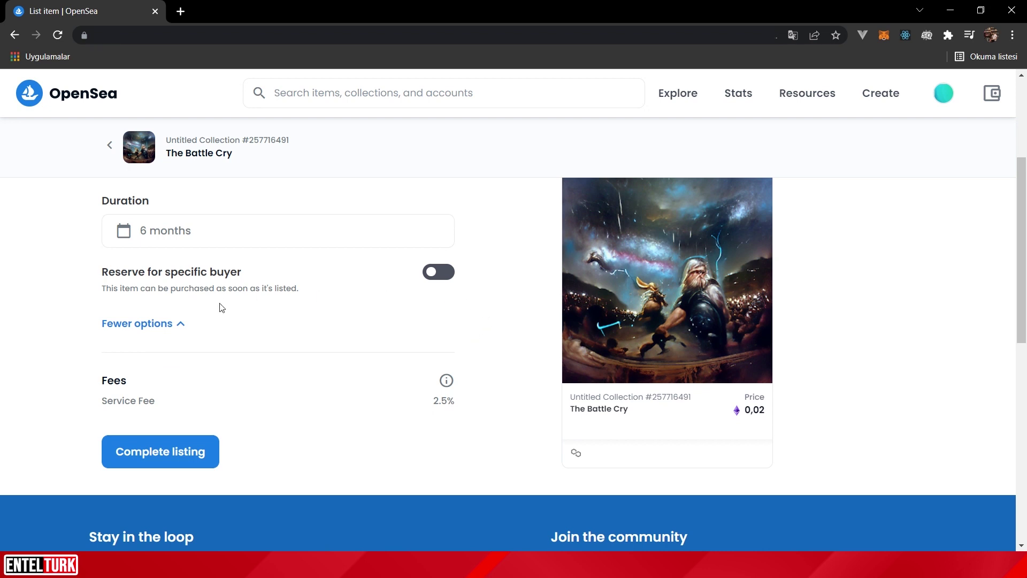
{"action": "left_click", "coordinate": [171, 330]}
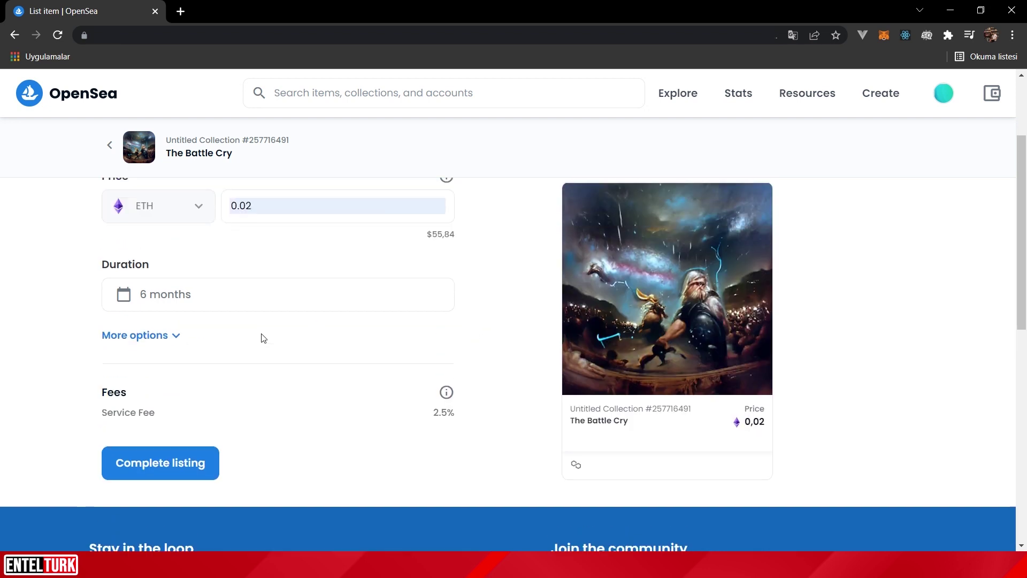
Step: Show the additional options again, toggle the specific-buyer reservation on and back off, and hide them
{"action": "left_click", "coordinate": [161, 336]}
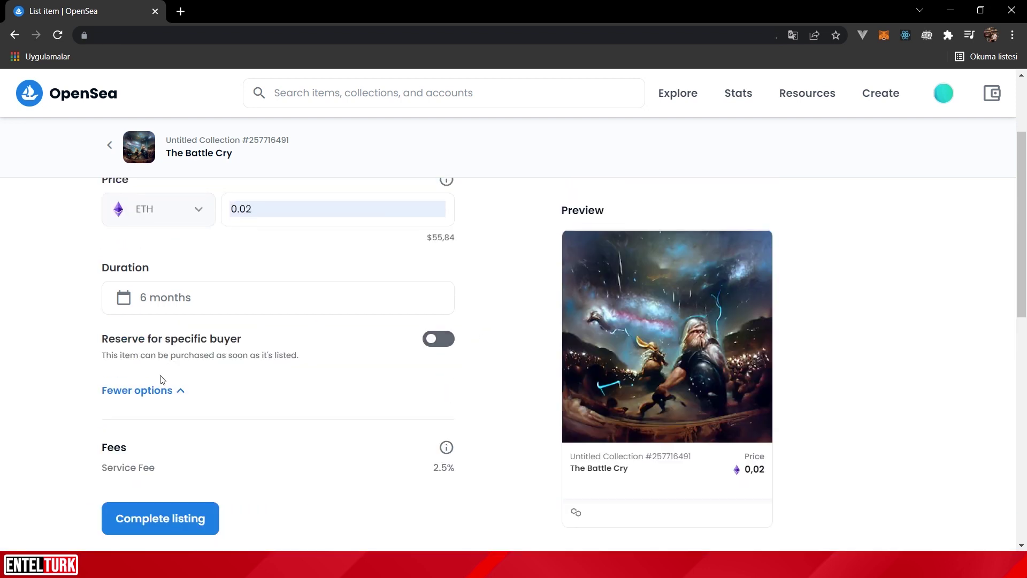
{"action": "left_click", "coordinate": [434, 340]}
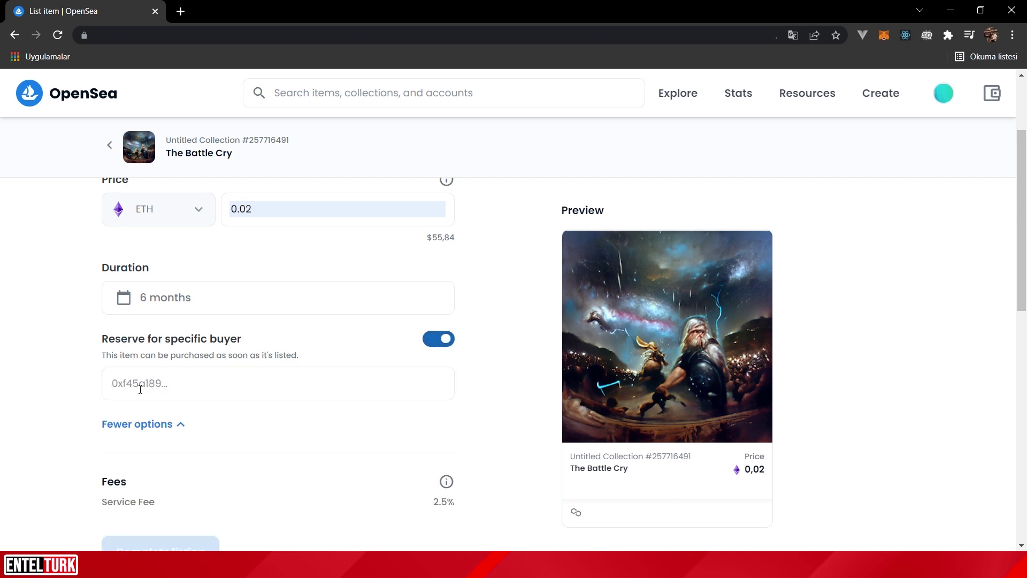
{"action": "left_click", "coordinate": [440, 340]}
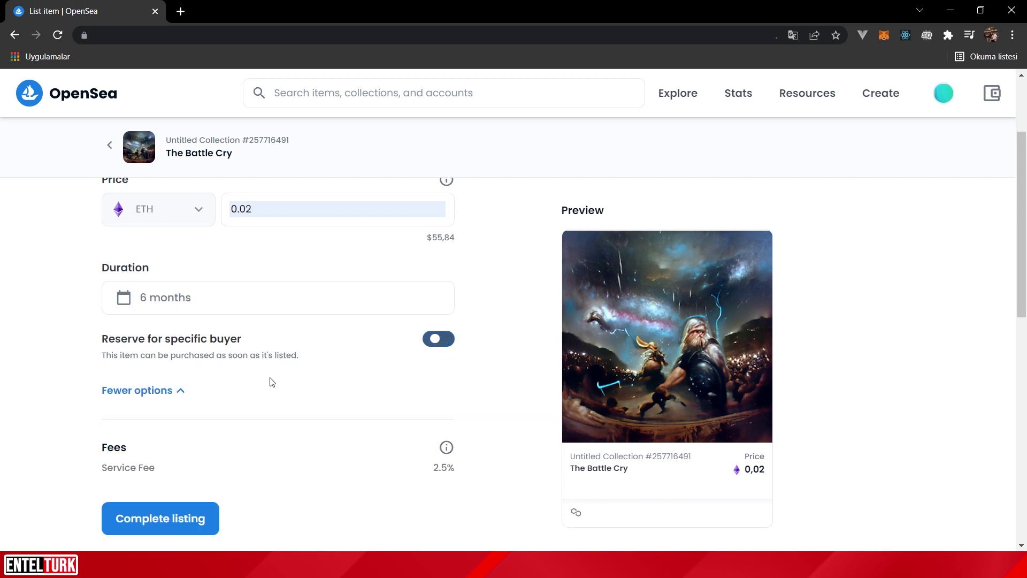
{"action": "left_click", "coordinate": [148, 392]}
Step: Review the sale form and examine the service fee along with its explanatory note
{"action": "scroll", "coordinate": [235, 369], "scroll_direction": "down", "scroll_amount": 1}
{"action": "scroll", "coordinate": [321, 358], "scroll_direction": "up", "scroll_amount": 1}
{"action": "scroll", "coordinate": [505, 346], "scroll_direction": "up", "scroll_amount": 2}
{"action": "scroll", "coordinate": [508, 345], "scroll_direction": "down", "scroll_amount": 2}
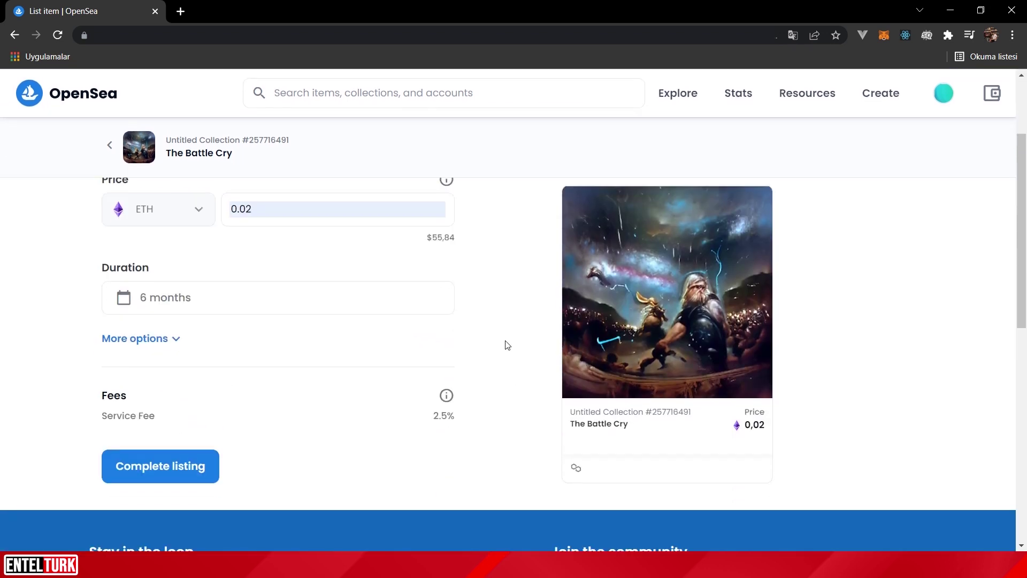
{"action": "scroll", "coordinate": [492, 335], "scroll_direction": "down", "scroll_amount": 1}
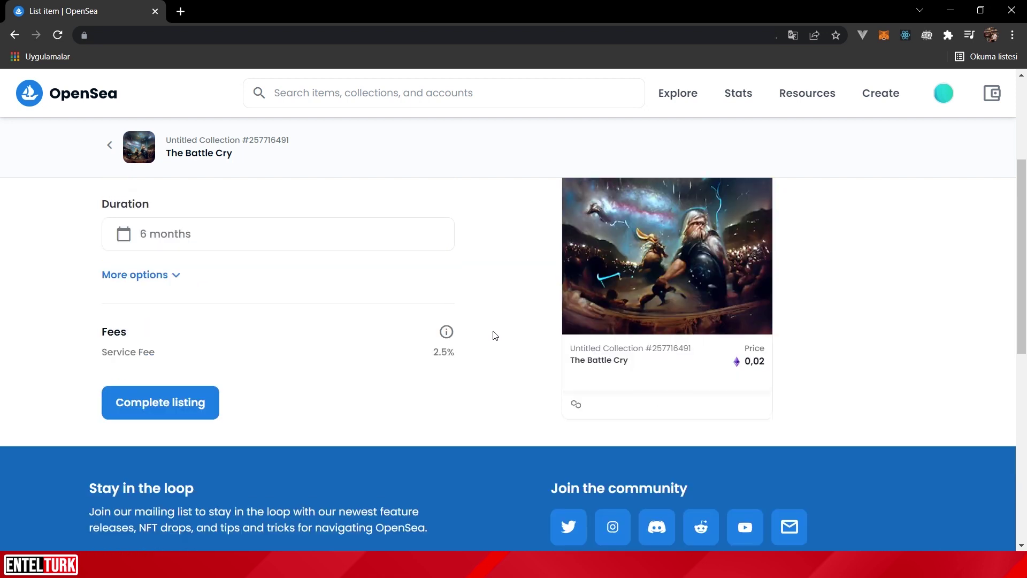
{"action": "left_click_drag", "start_coordinate": [102, 325], "coordinate": [185, 348]}
{"action": "left_click", "coordinate": [187, 349]}
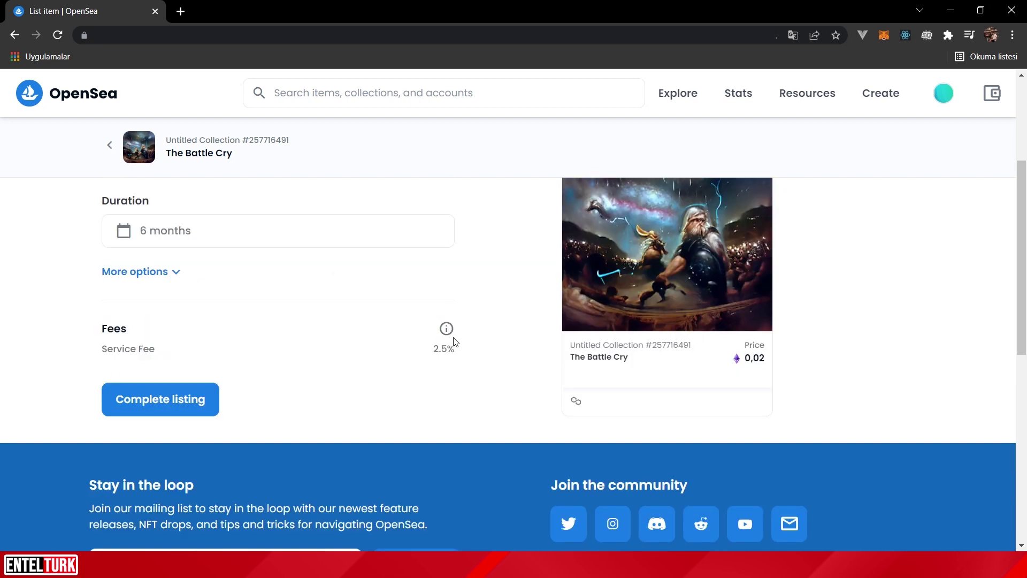
{"action": "mouse_move", "coordinate": [446, 335]}
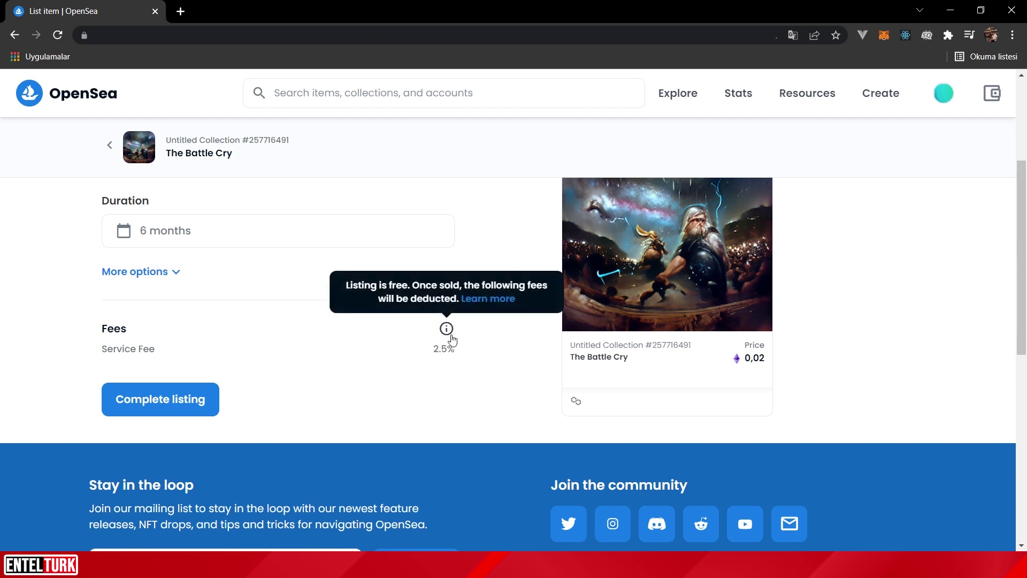
Step: Complete the listing of The Battle Cry, signing both the currency unlock and the listing message with the MetaMask wallet
{"action": "scroll", "coordinate": [512, 358], "scroll_direction": "up", "scroll_amount": 3}
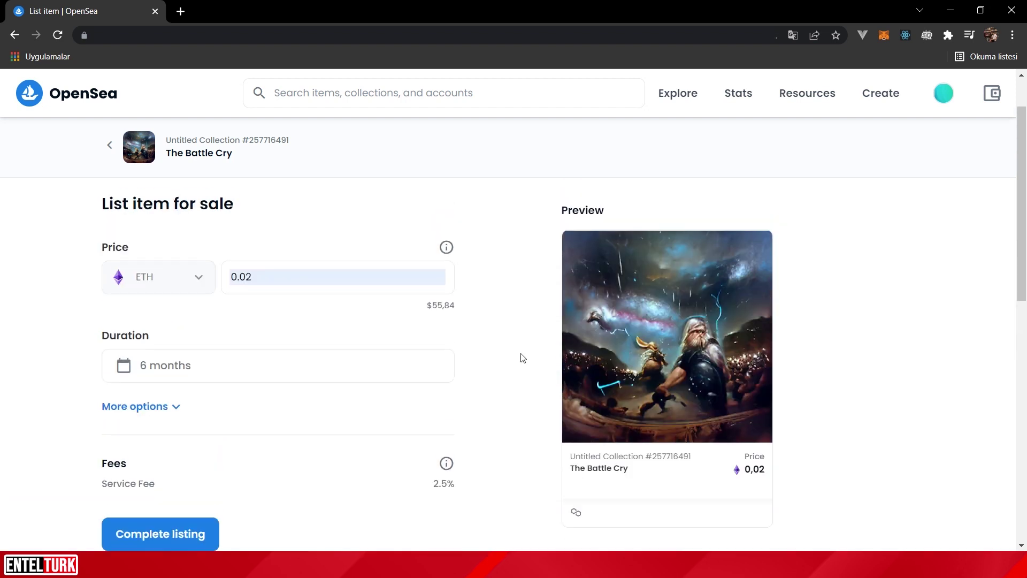
{"action": "scroll", "coordinate": [512, 355], "scroll_direction": "down", "scroll_amount": 2}
{"action": "scroll", "coordinate": [512, 359], "scroll_direction": "down", "scroll_amount": 1}
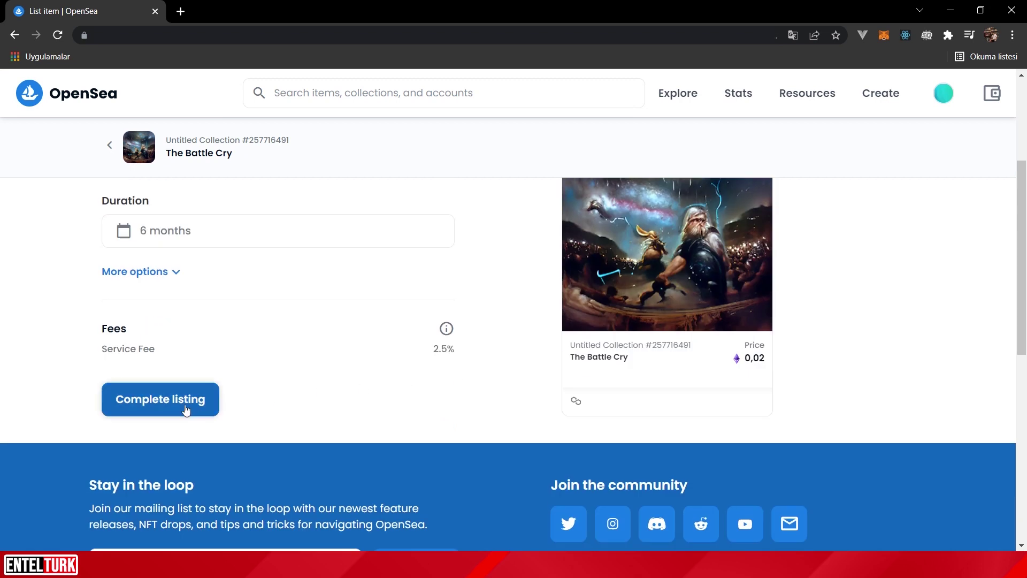
{"action": "left_click", "coordinate": [161, 401]}
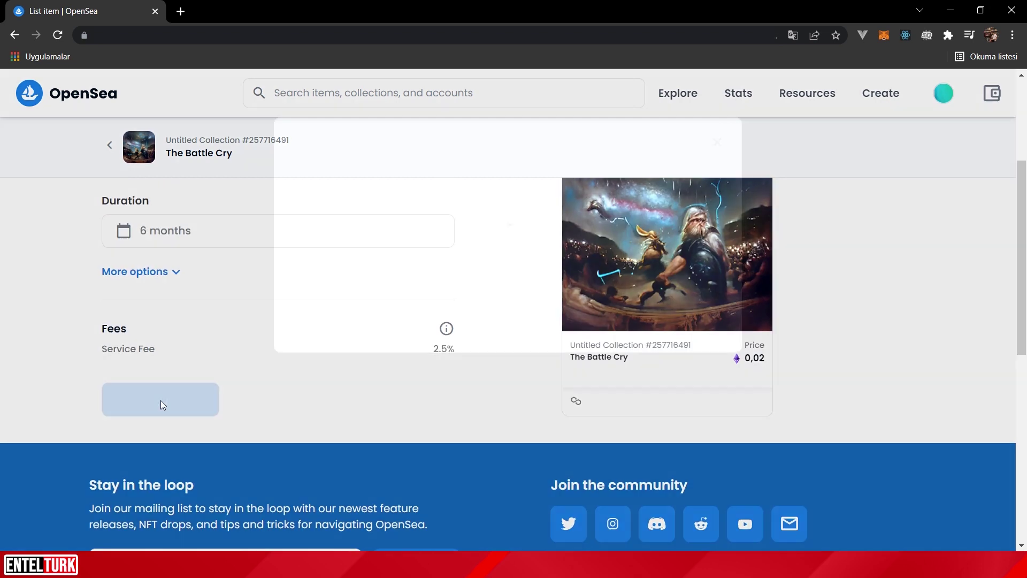
{"action": "left_click", "coordinate": [353, 402]}
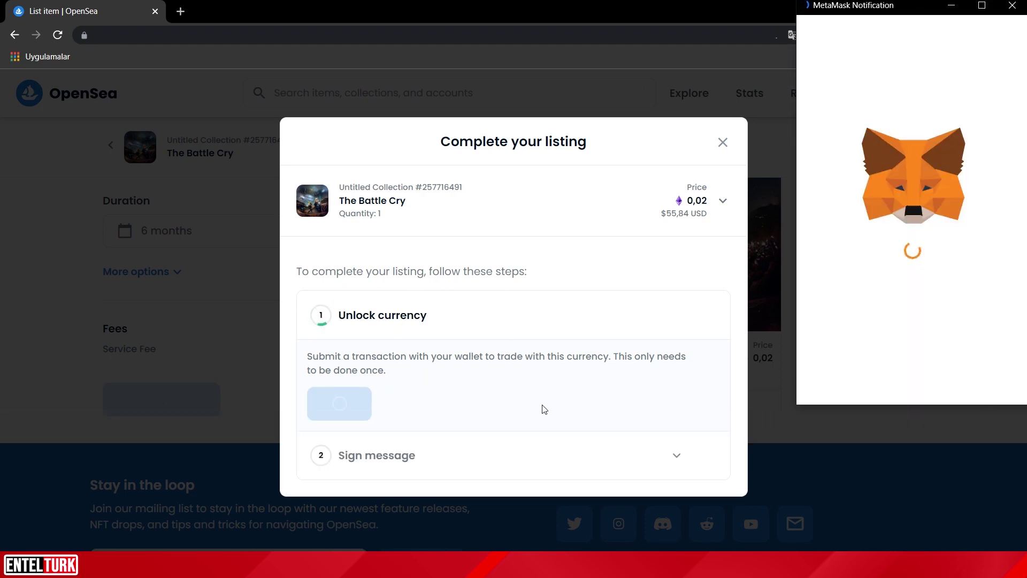
{"action": "scroll", "coordinate": [910, 268], "scroll_direction": "down", "scroll_amount": 1}
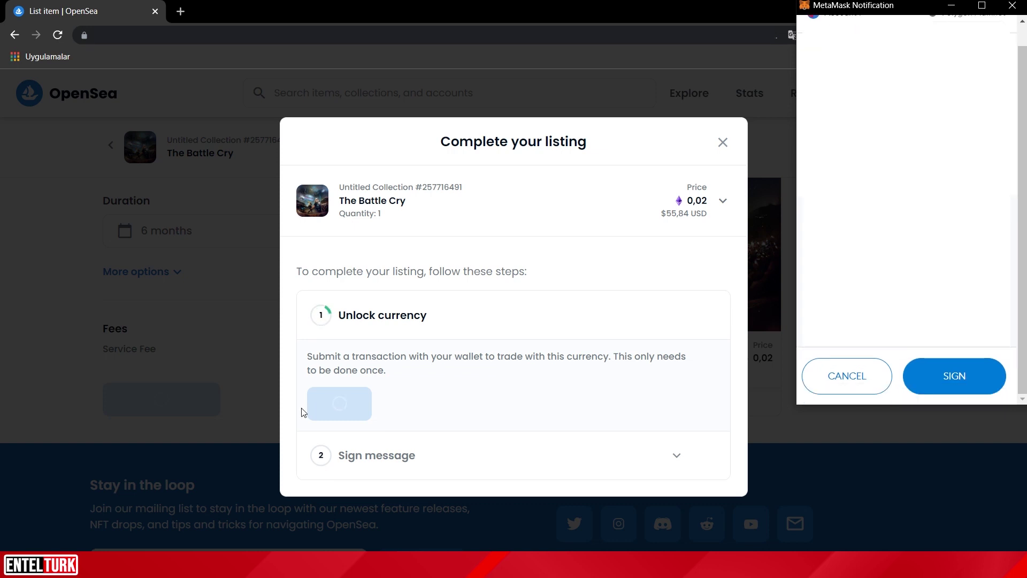
{"action": "left_click", "coordinate": [953, 383]}
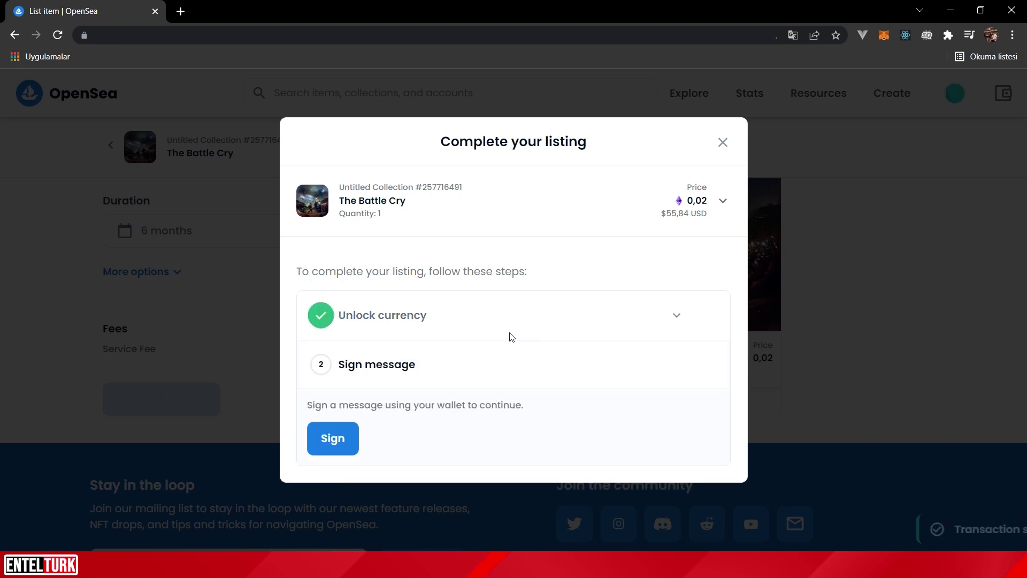
{"action": "left_click", "coordinate": [356, 437]}
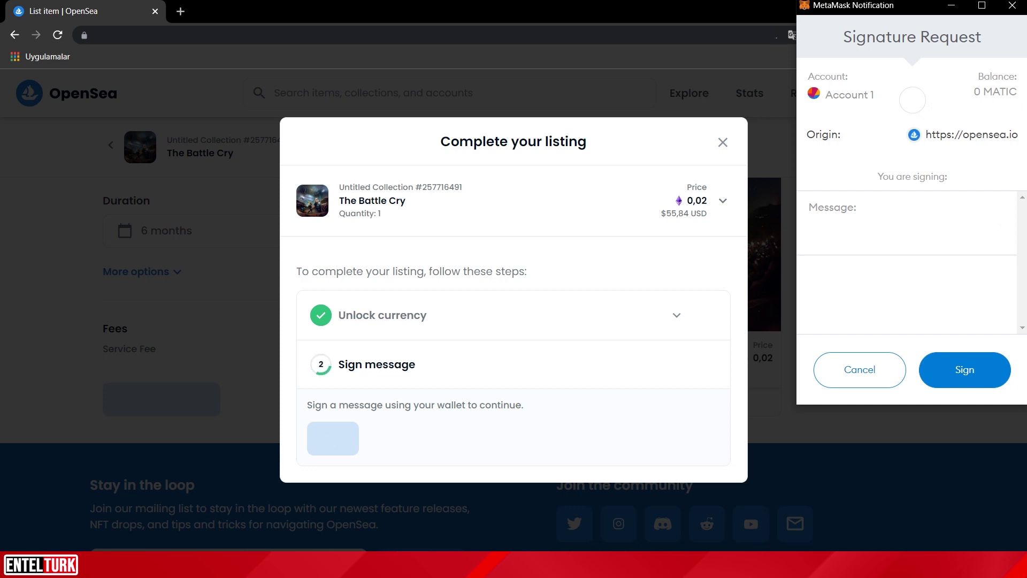
{"action": "left_click", "coordinate": [956, 372]}
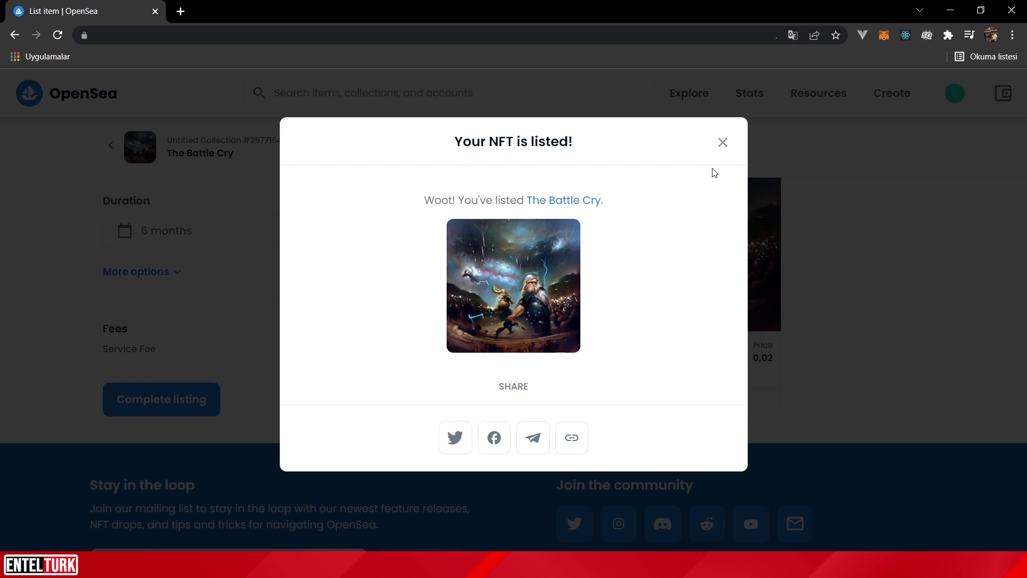
Step: Dismiss the listing confirmation and review The Battle Cry's item page, including its price, description, offers and activity
{"action": "left_click", "coordinate": [724, 144]}
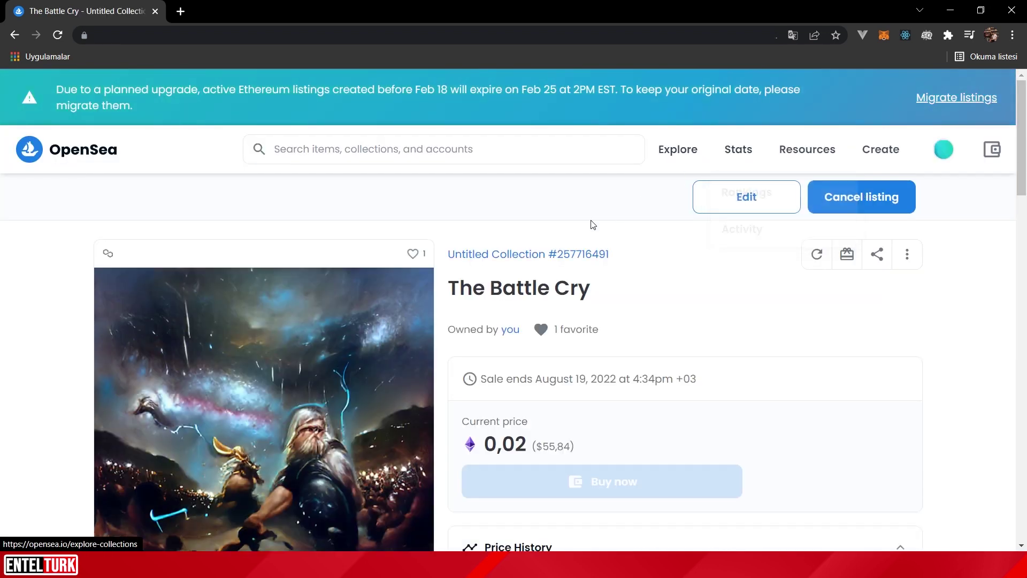
{"action": "scroll", "coordinate": [559, 251], "scroll_direction": "down", "scroll_amount": 1}
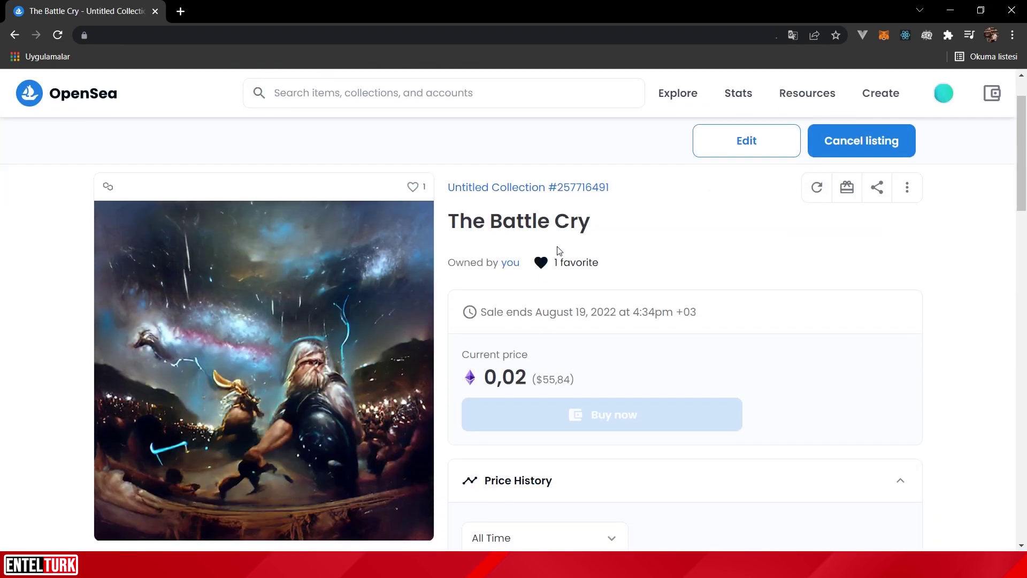
{"action": "scroll", "coordinate": [559, 250], "scroll_direction": "down", "scroll_amount": 1}
{"action": "scroll", "coordinate": [517, 272], "scroll_direction": "up", "scroll_amount": 3}
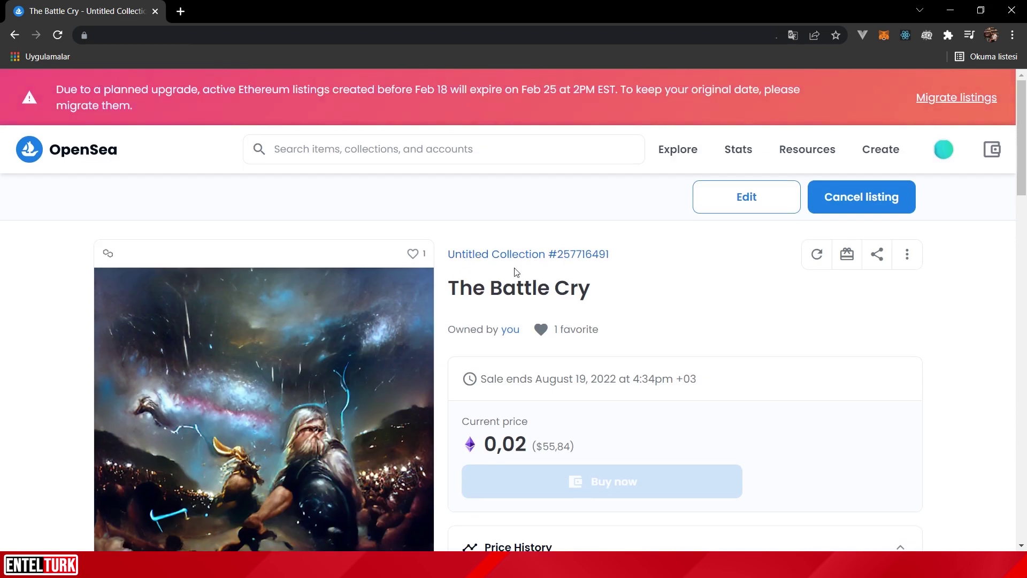
{"action": "scroll", "coordinate": [470, 247], "scroll_direction": "down", "scroll_amount": 1}
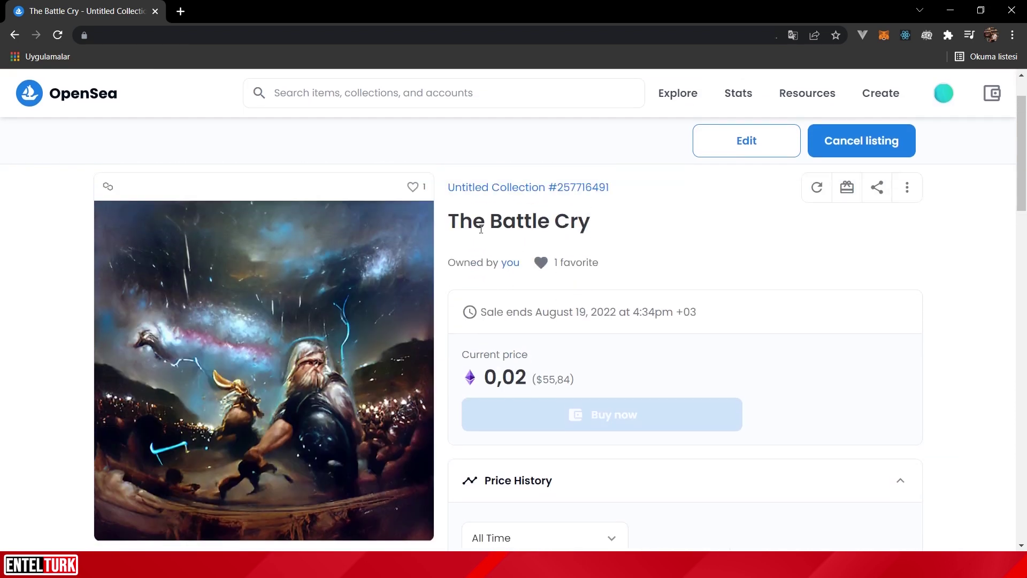
{"action": "scroll", "coordinate": [498, 284], "scroll_direction": "down", "scroll_amount": 3}
{"action": "scroll", "coordinate": [535, 257], "scroll_direction": "up", "scroll_amount": 1}
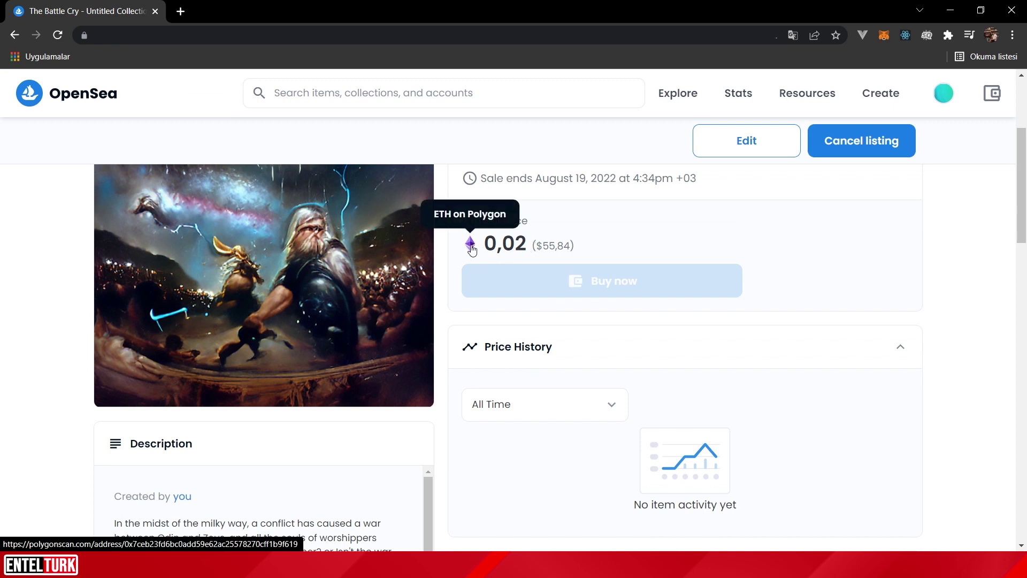
{"action": "scroll", "coordinate": [471, 248], "scroll_direction": "down", "scroll_amount": 3}
{"action": "scroll", "coordinate": [228, 358], "scroll_direction": "down", "scroll_amount": 2}
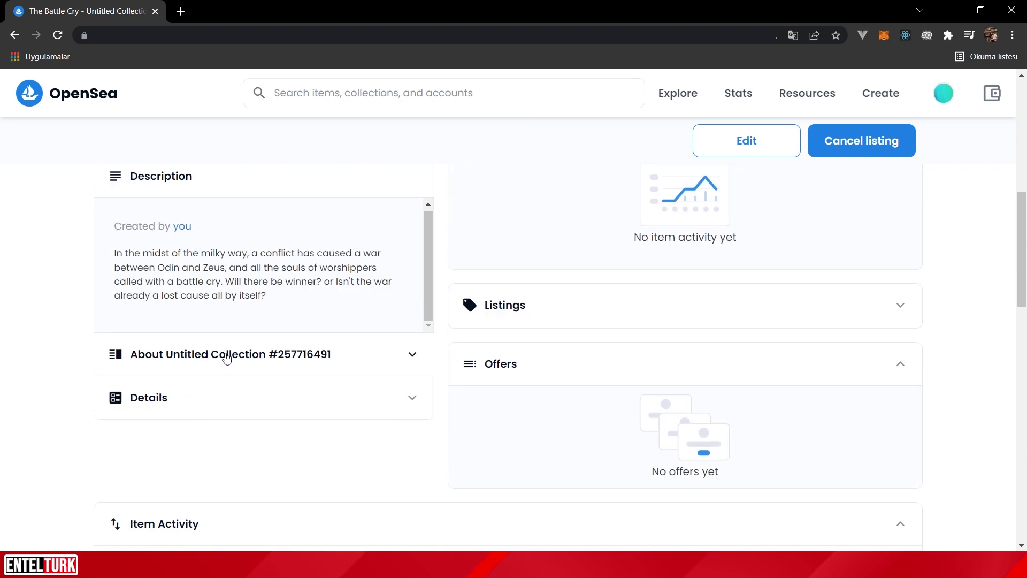
{"action": "scroll", "coordinate": [228, 358], "scroll_direction": "down", "scroll_amount": 3}
{"action": "scroll", "coordinate": [268, 338], "scroll_direction": "down", "scroll_amount": 2}
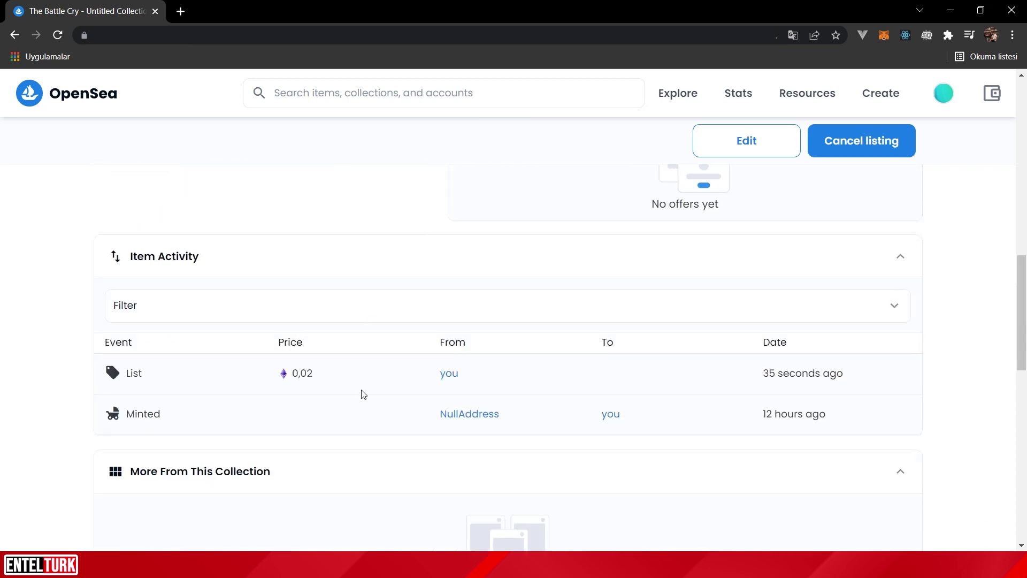
{"action": "scroll", "coordinate": [278, 370], "scroll_direction": "down", "scroll_amount": 2}
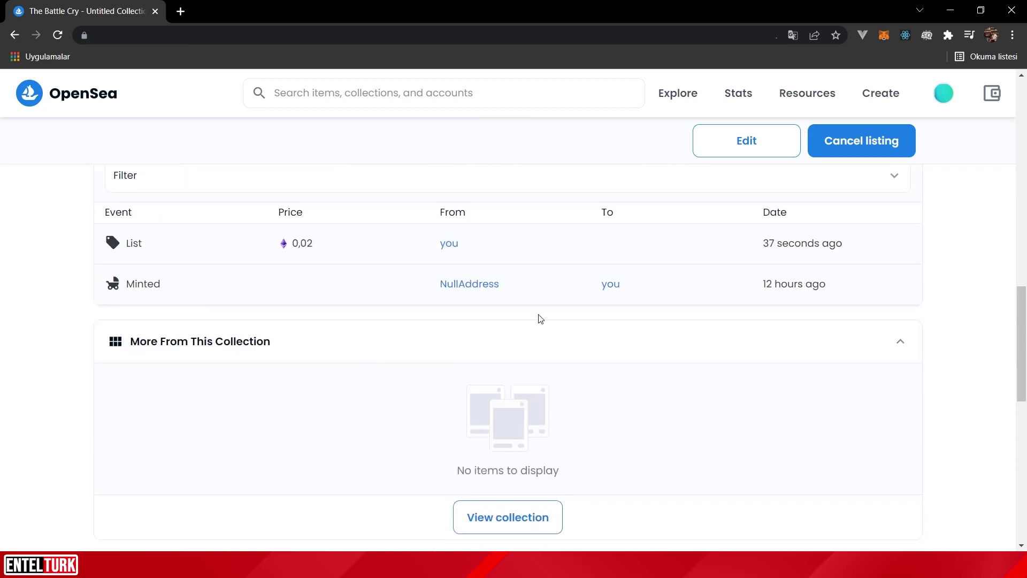
{"action": "scroll", "coordinate": [541, 319], "scroll_direction": "up", "scroll_amount": 10}
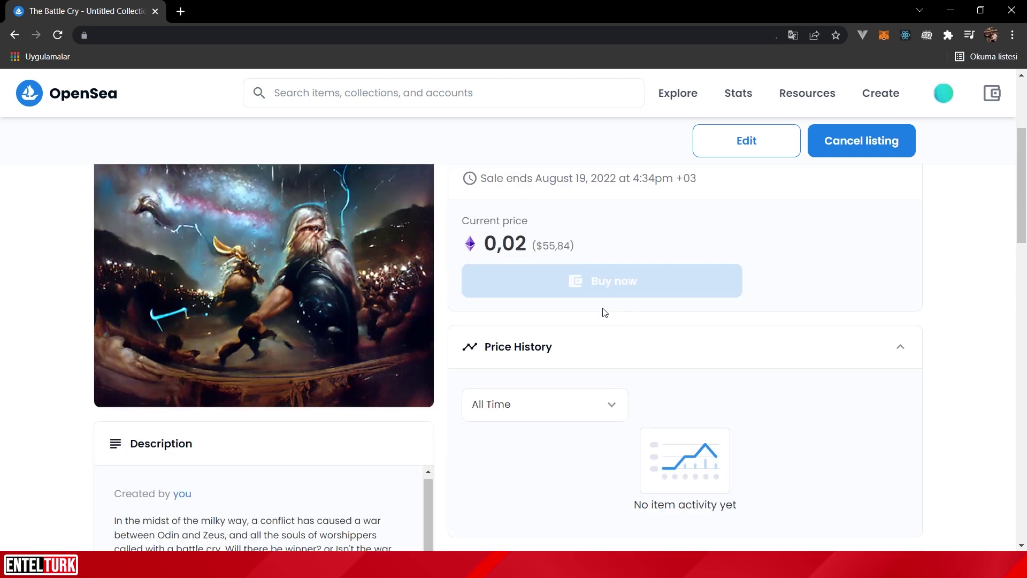
{"action": "scroll", "coordinate": [605, 312], "scroll_direction": "up", "scroll_amount": 3}
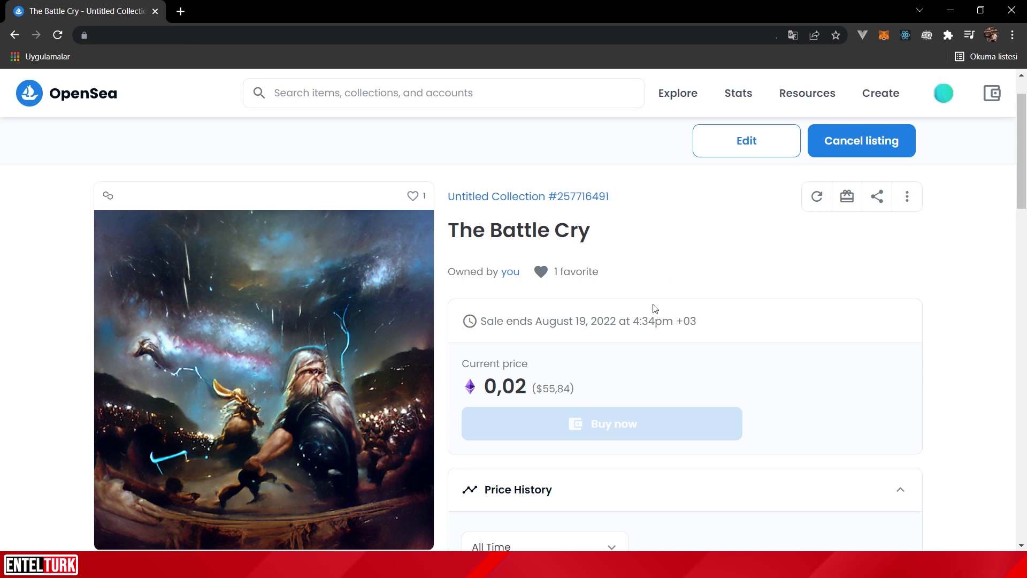
Step: Go to the untitled collection containing The Battle Cry, look over its page and open the collection for editing
{"action": "left_click", "coordinate": [510, 196]}
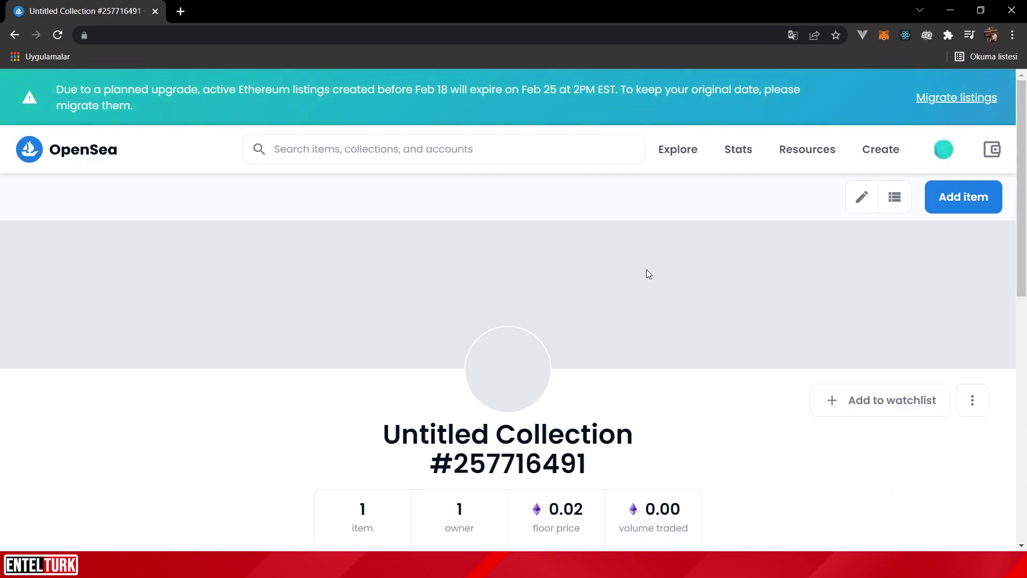
{"action": "scroll", "coordinate": [663, 262], "scroll_direction": "down", "scroll_amount": 1}
{"action": "scroll", "coordinate": [538, 313], "scroll_direction": "down", "scroll_amount": 3}
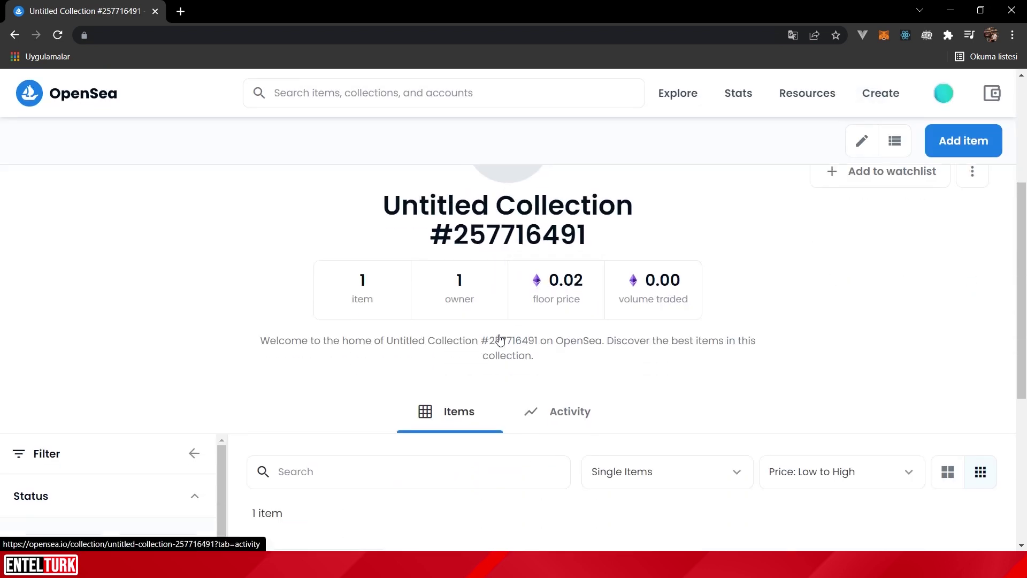
{"action": "scroll", "coordinate": [500, 340], "scroll_direction": "down", "scroll_amount": 6}
{"action": "scroll", "coordinate": [516, 346], "scroll_direction": "up", "scroll_amount": 6}
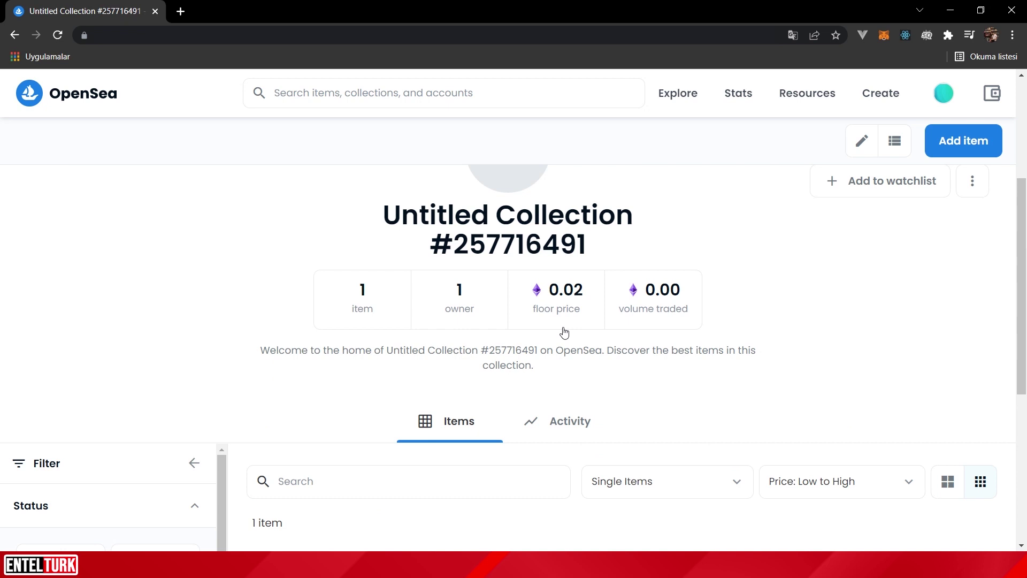
{"action": "scroll", "coordinate": [565, 333], "scroll_direction": "up", "scroll_amount": 3}
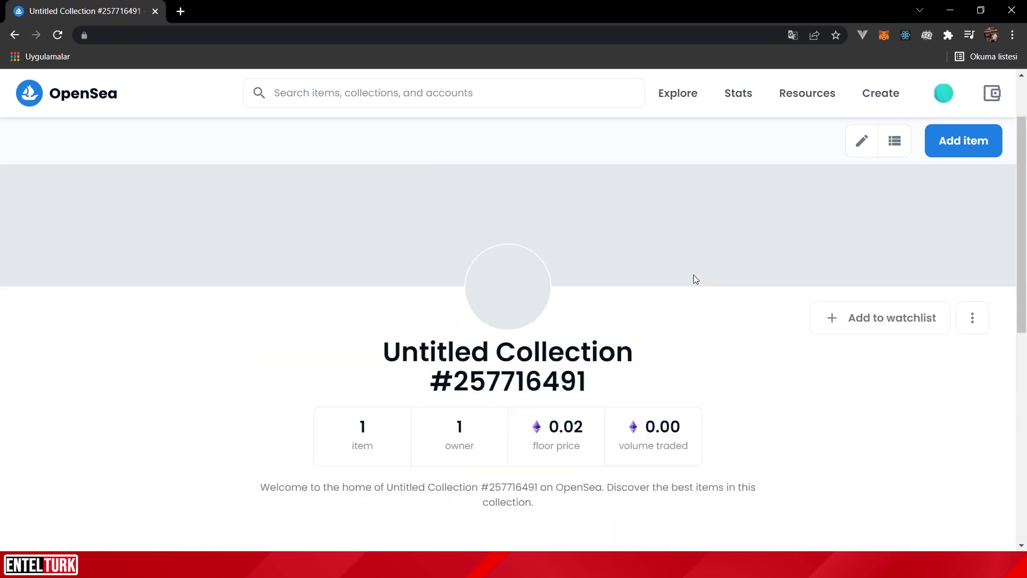
{"action": "left_click", "coordinate": [862, 141]}
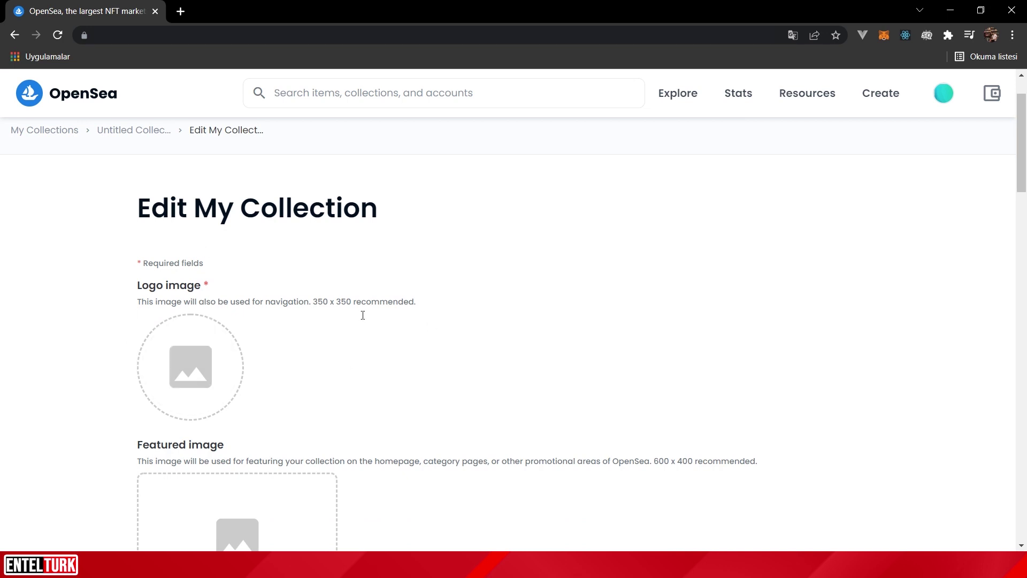
Step: Examine the logo, featured and banner image sections of the collection form, including their recommended dimensions
{"action": "scroll", "coordinate": [241, 259], "scroll_direction": "down", "scroll_amount": 2}
{"action": "scroll", "coordinate": [354, 259], "scroll_direction": "up", "scroll_amount": 2}
{"action": "scroll", "coordinate": [269, 271], "scroll_direction": "down", "scroll_amount": 4}
{"action": "scroll", "coordinate": [248, 206], "scroll_direction": "up", "scroll_amount": 3}
{"action": "scroll", "coordinate": [217, 309], "scroll_direction": "down", "scroll_amount": 4}
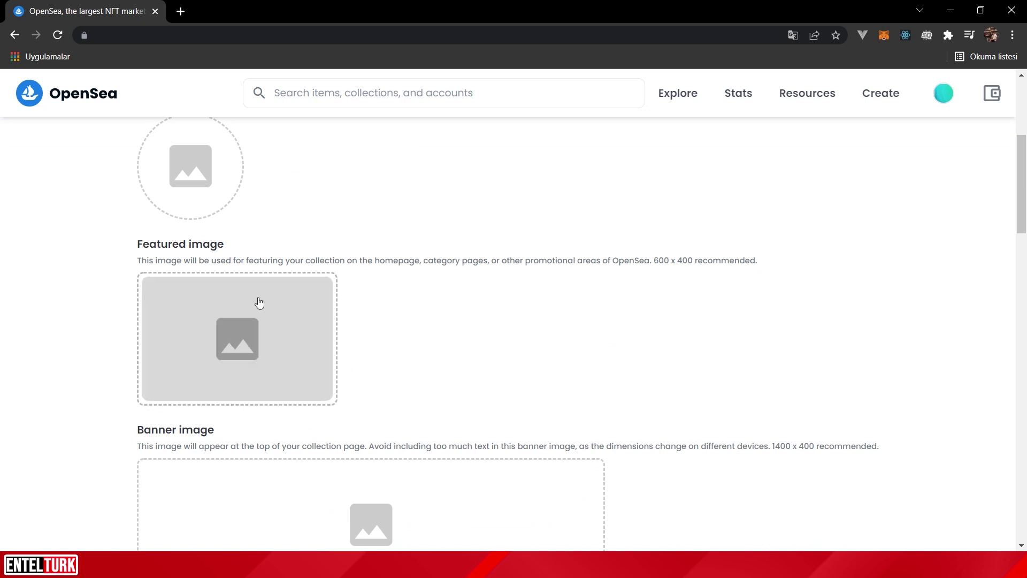
{"action": "scroll", "coordinate": [259, 300], "scroll_direction": "down", "scroll_amount": 3}
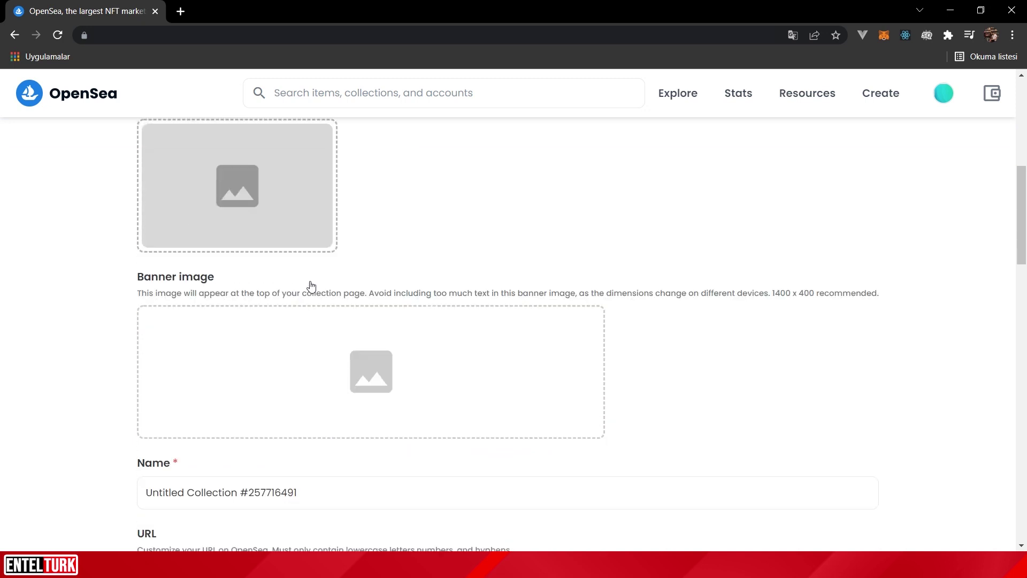
{"action": "scroll", "coordinate": [310, 287], "scroll_direction": "up", "scroll_amount": 2}
{"action": "left_click_drag", "start_coordinate": [655, 194], "coordinate": [693, 195]}
{"action": "scroll", "coordinate": [633, 255], "scroll_direction": "up", "scroll_amount": 3}
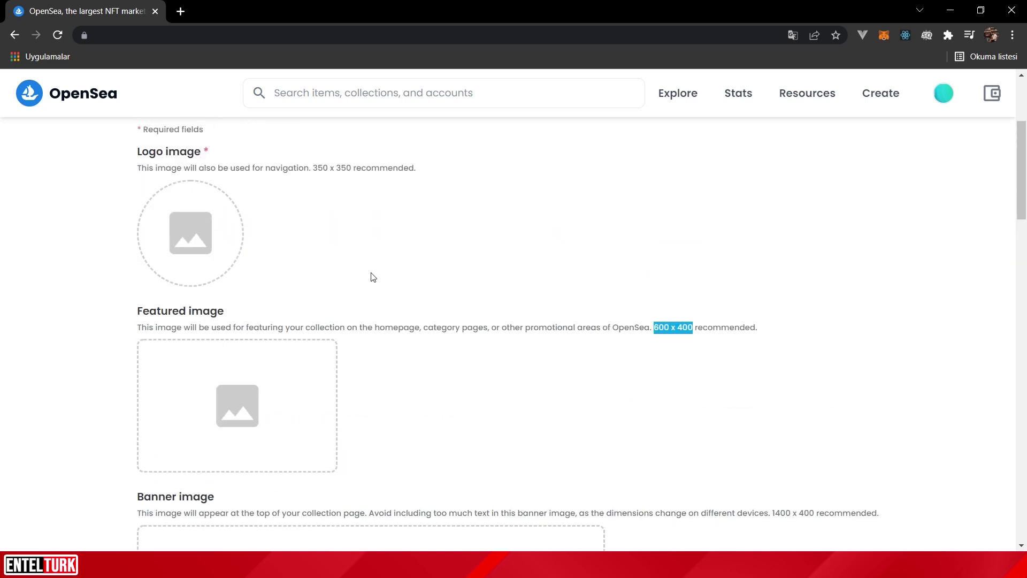
{"action": "left_click_drag", "start_coordinate": [314, 168], "coordinate": [352, 168]}
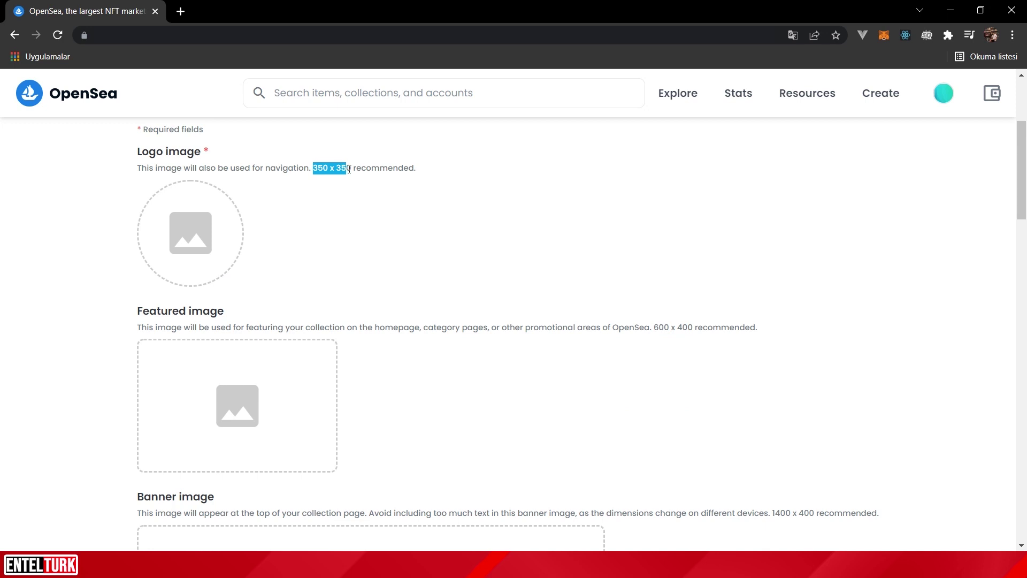
{"action": "left_click", "coordinate": [392, 229]}
{"action": "scroll", "coordinate": [374, 245], "scroll_direction": "down", "scroll_amount": 4}
{"action": "scroll", "coordinate": [374, 246], "scroll_direction": "down", "scroll_amount": 4}
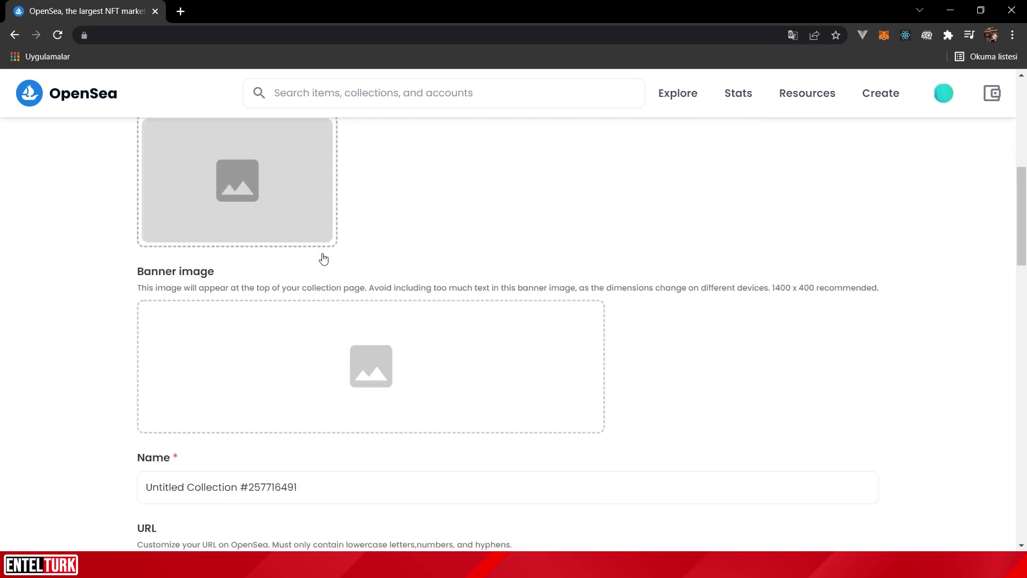
Step: Examine the collection's name, URL and description fields, checking the fixed opensea.io prefix of the URL
{"action": "left_click_drag", "start_coordinate": [297, 311], "coordinate": [138, 311]}
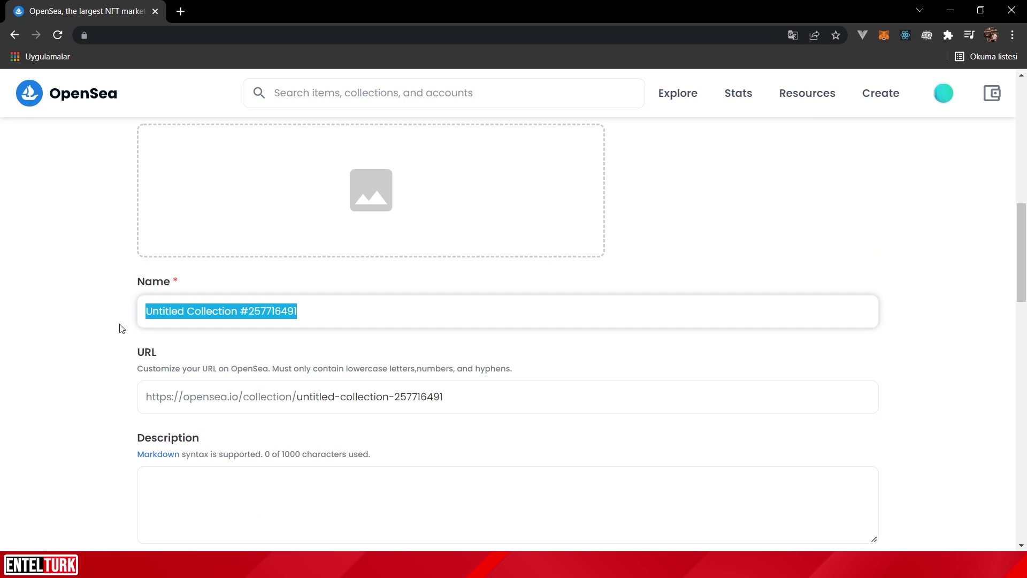
{"action": "scroll", "coordinate": [230, 332], "scroll_direction": "down", "scroll_amount": 1}
{"action": "left_click", "coordinate": [208, 415]}
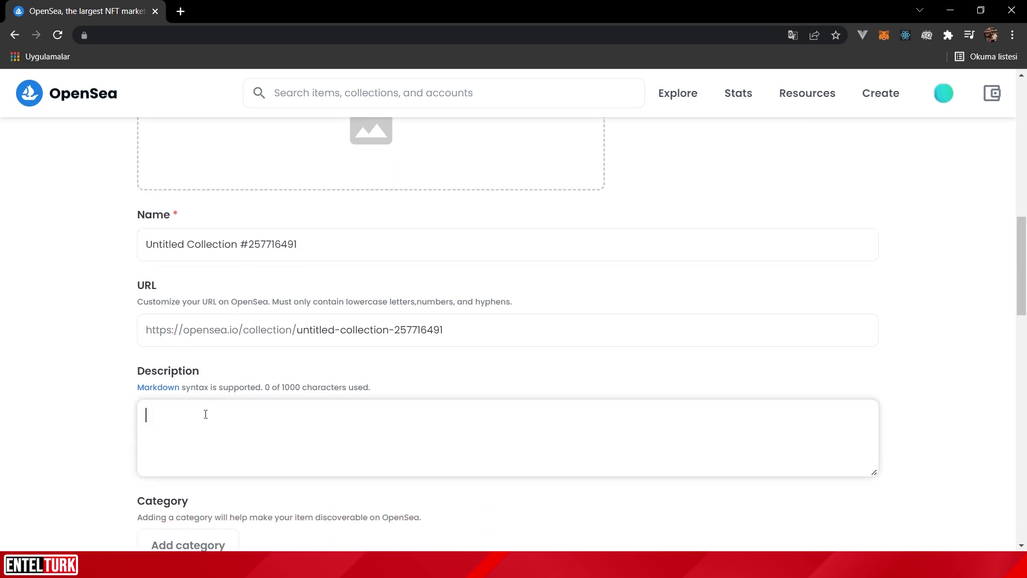
{"action": "left_click_drag", "start_coordinate": [146, 330], "coordinate": [498, 324]}
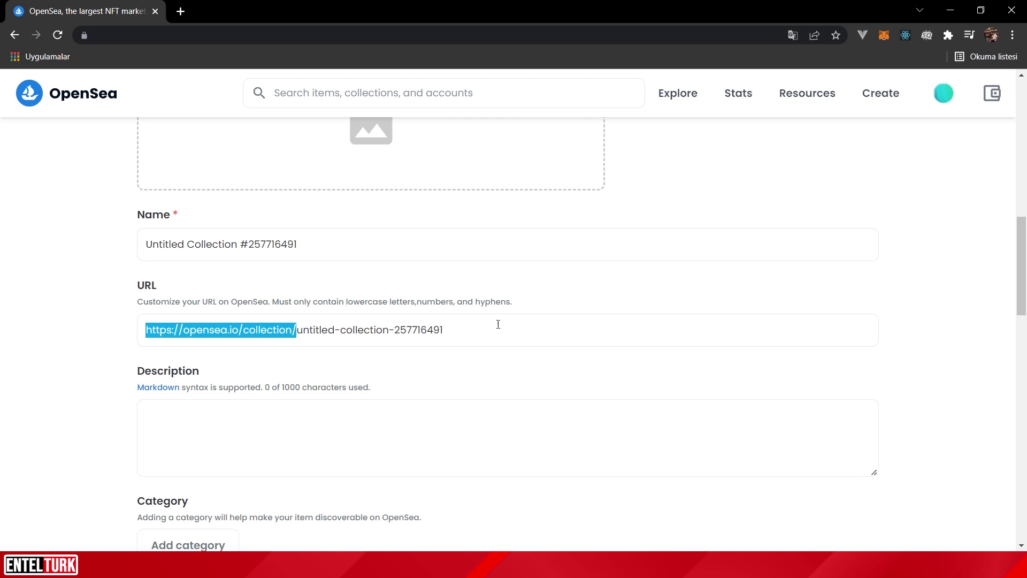
{"action": "left_click", "coordinate": [475, 328]}
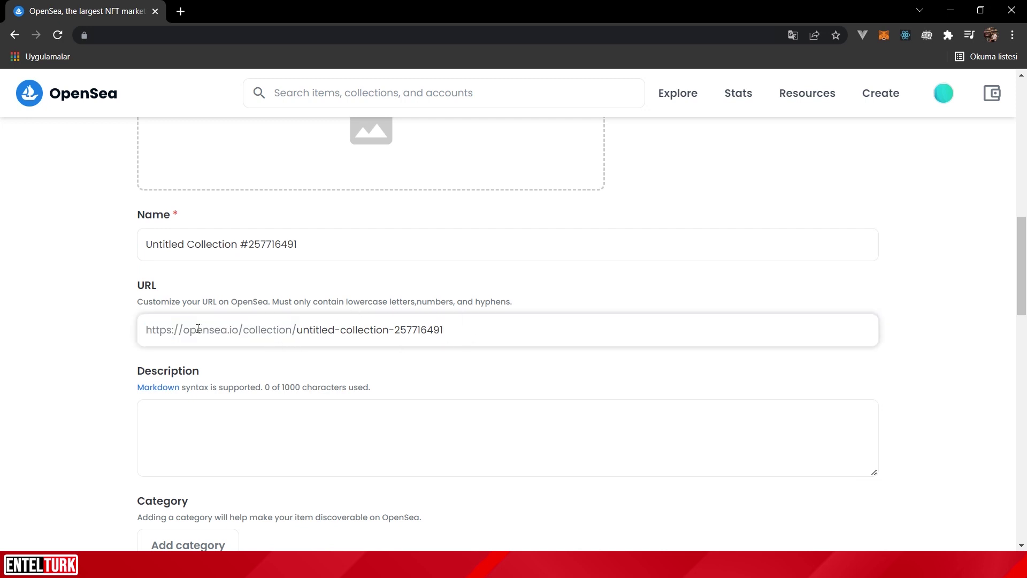
{"action": "left_click_drag", "start_coordinate": [138, 332], "coordinate": [498, 322]}
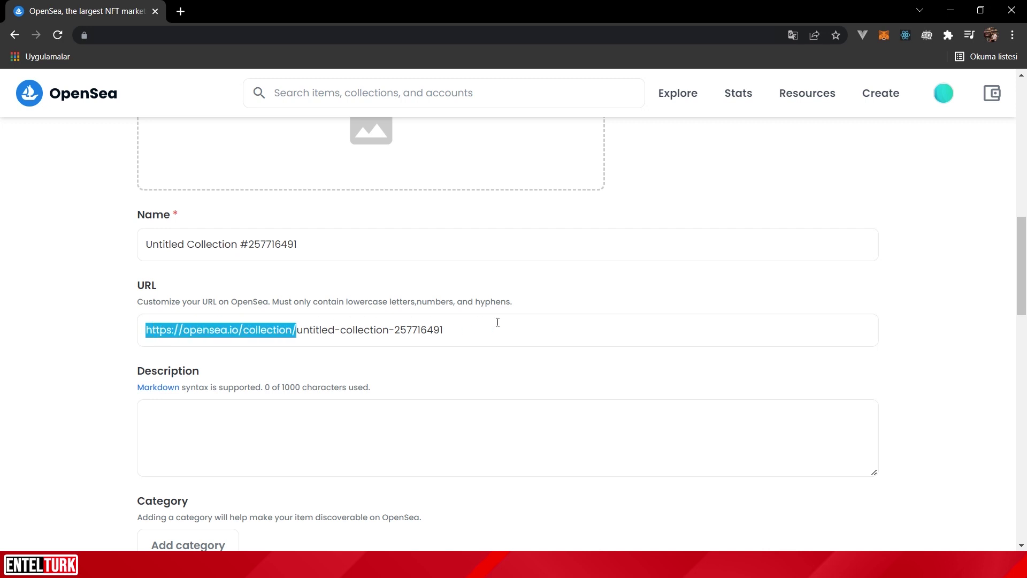
{"action": "left_click", "coordinate": [433, 329]}
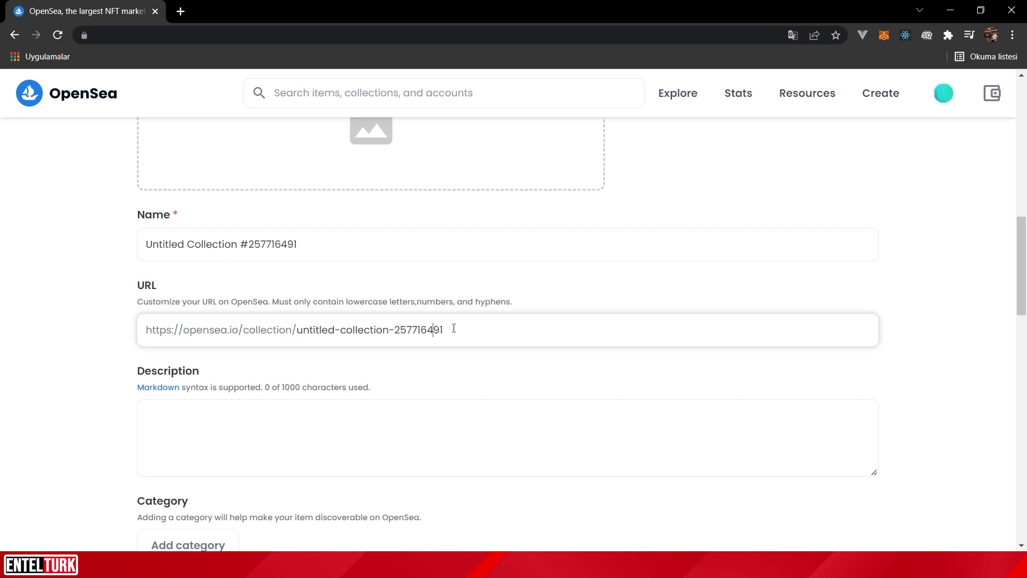
Step: Replace the editable ending of the collection's URL with the-war-of-the-worlds
{"action": "left_click_drag", "start_coordinate": [454, 328], "coordinate": [295, 329]}
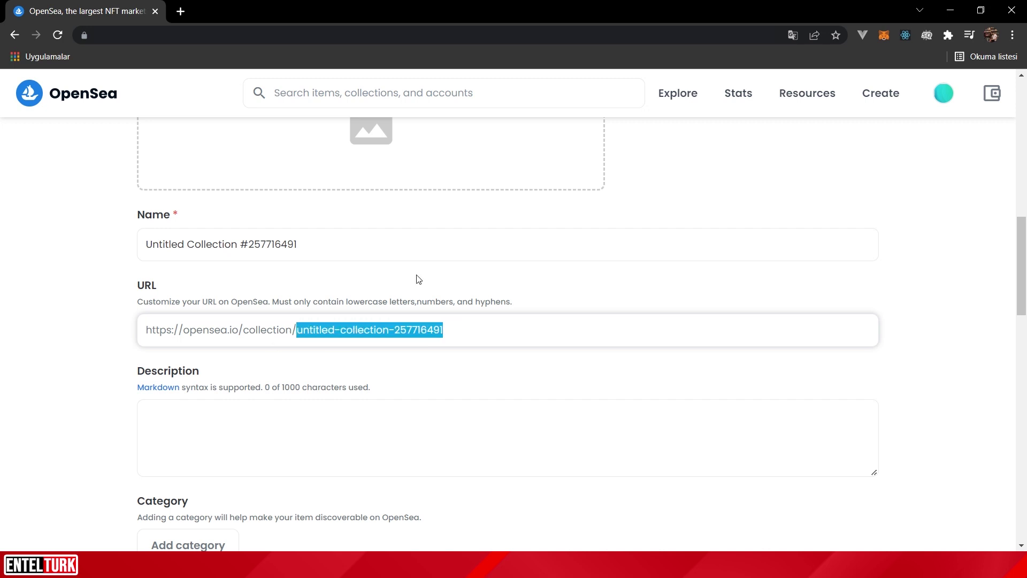
{"action": "key", "text": "BackSpace"}
{"action": "type", "text": "the-war-o"}
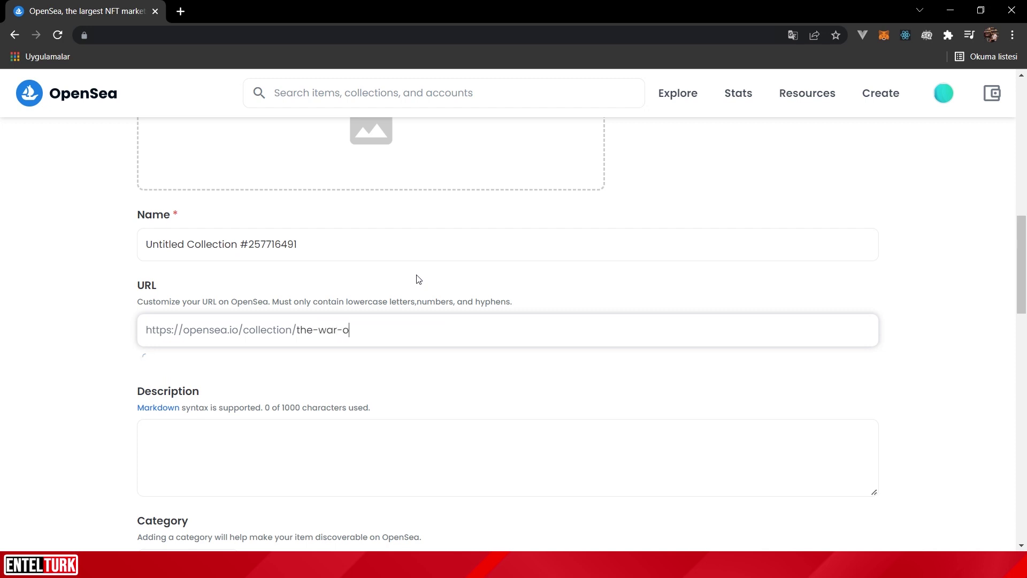
{"action": "type", "text": "f-the-worlds"}
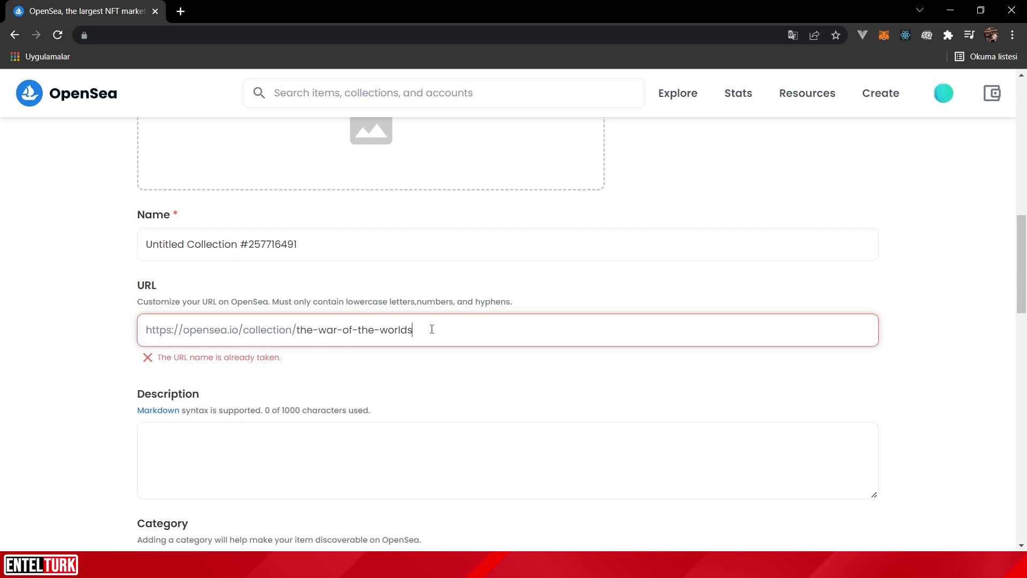
{"action": "left_click", "coordinate": [381, 370]}
Step: Leave the collection's description blank and assign the Art category to the collection
{"action": "scroll", "coordinate": [388, 336], "scroll_direction": "down", "scroll_amount": 1}
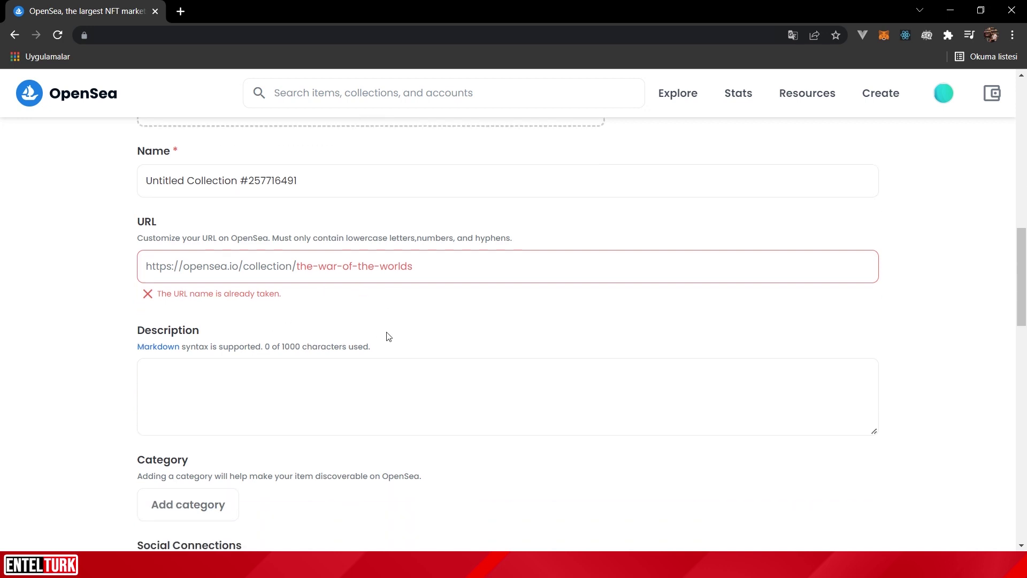
{"action": "scroll", "coordinate": [389, 336], "scroll_direction": "down", "scroll_amount": 2}
{"action": "left_click", "coordinate": [177, 249]}
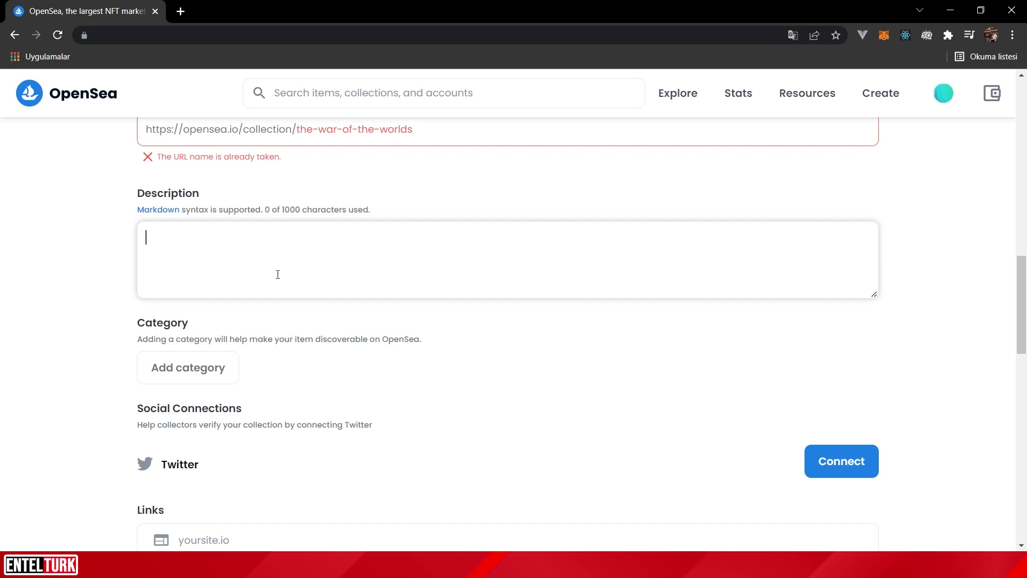
{"action": "scroll", "coordinate": [333, 274], "scroll_direction": "down", "scroll_amount": 3}
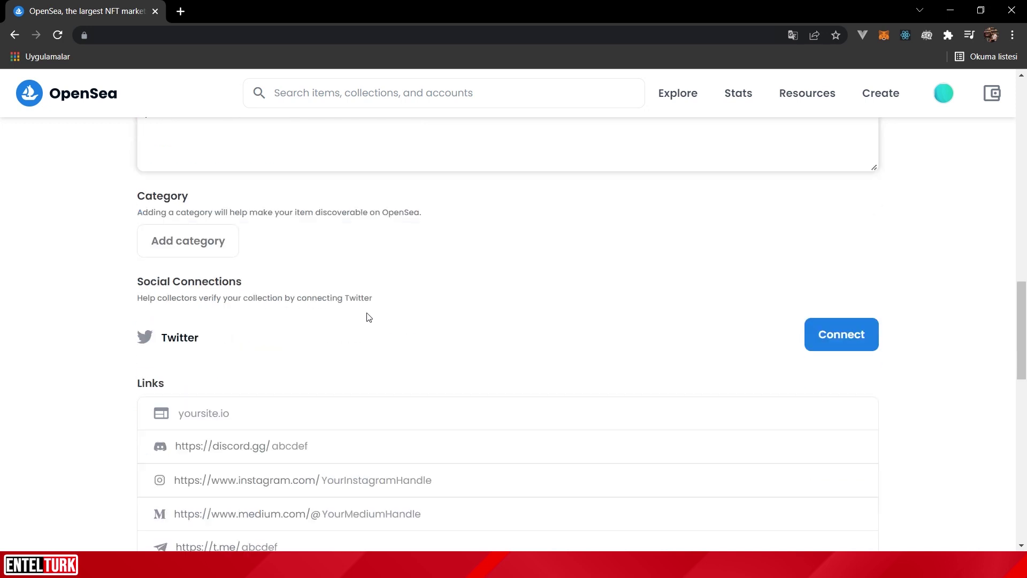
{"action": "left_click", "coordinate": [200, 236]}
{"action": "scroll", "coordinate": [223, 423], "scroll_direction": "down", "scroll_amount": 1}
{"action": "scroll", "coordinate": [223, 424], "scroll_direction": "up", "scroll_amount": 1}
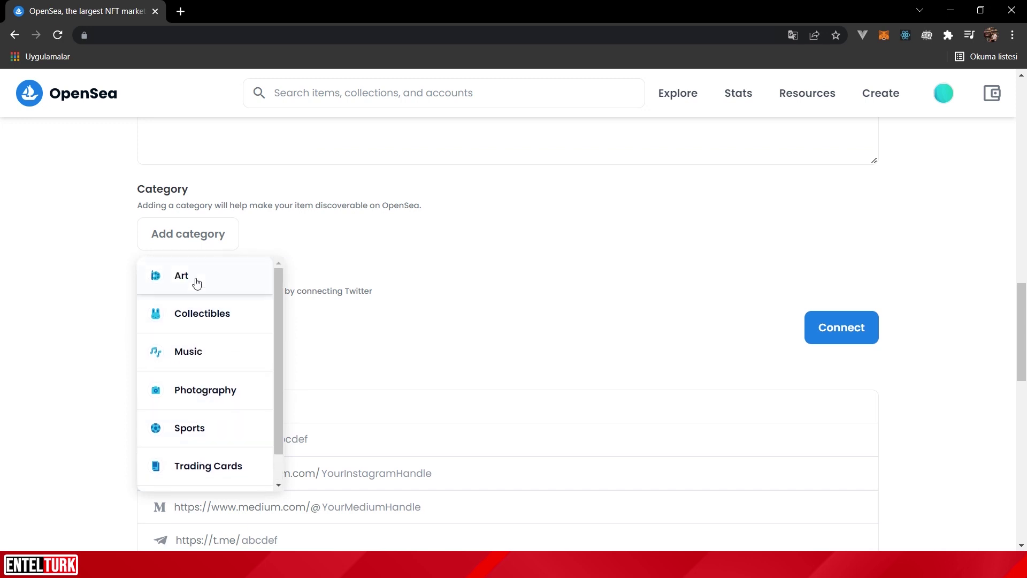
{"action": "left_click", "coordinate": [197, 282]}
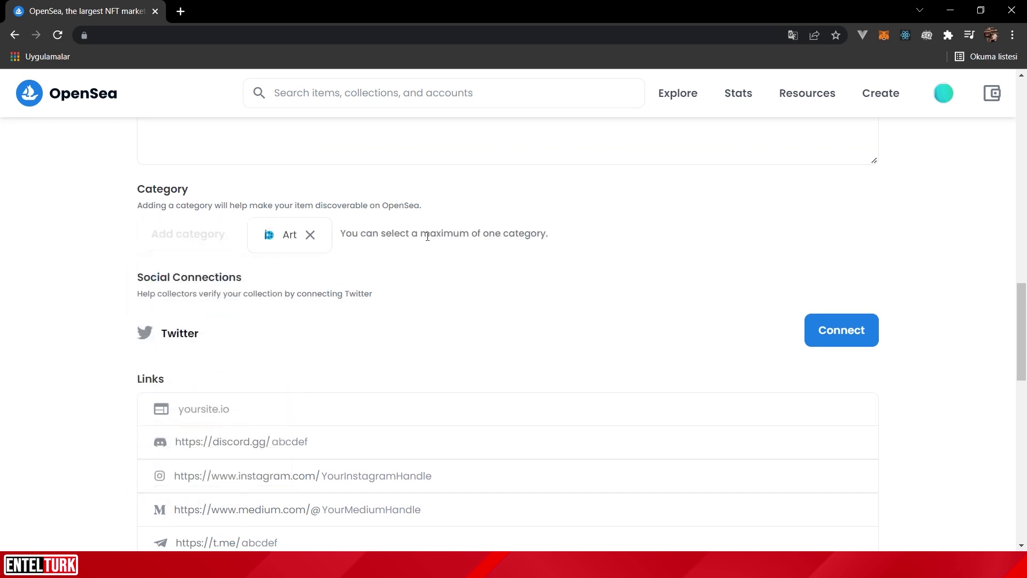
Step: Examine the collection's Twitter connection and its website, Discord, Instagram, Medium and Telegram link fields
{"action": "scroll", "coordinate": [401, 235], "scroll_direction": "down", "scroll_amount": 3}
{"action": "scroll", "coordinate": [392, 235], "scroll_direction": "up", "scroll_amount": 3}
{"action": "scroll", "coordinate": [511, 242], "scroll_direction": "down", "scroll_amount": 1}
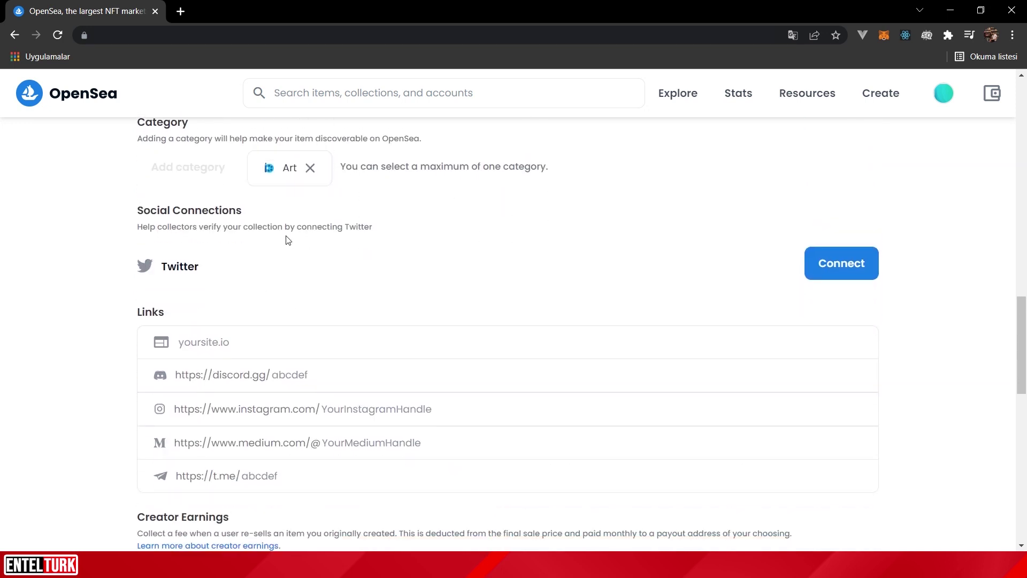
{"action": "scroll", "coordinate": [284, 240], "scroll_direction": "down", "scroll_amount": 1}
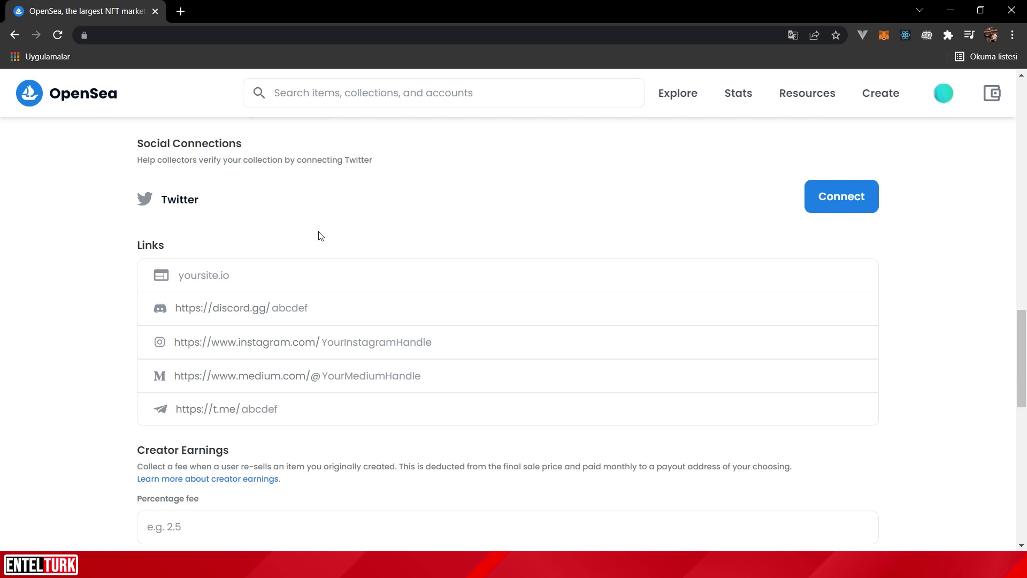
{"action": "left_click", "coordinate": [222, 274]}
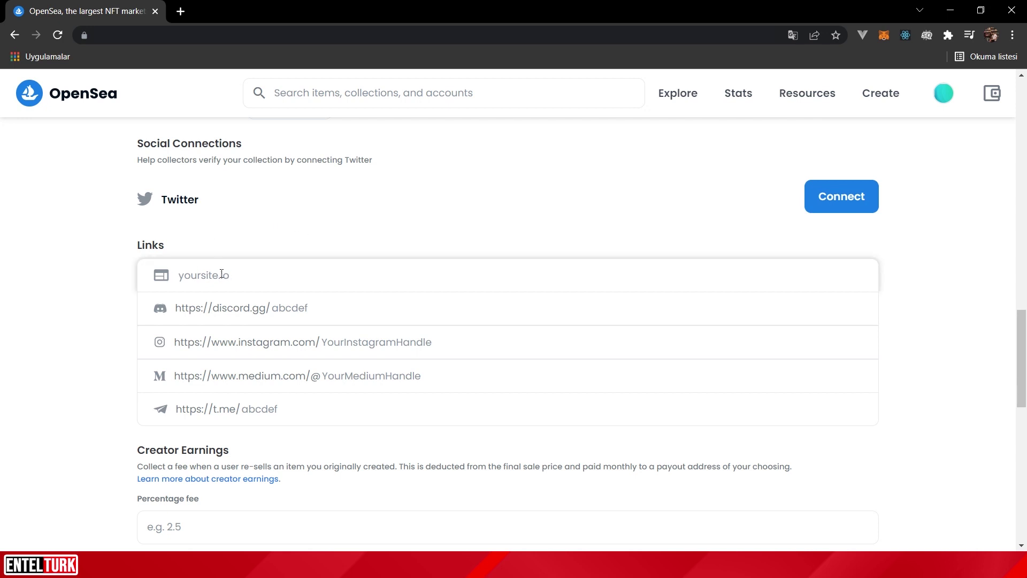
{"action": "left_click", "coordinate": [252, 309]}
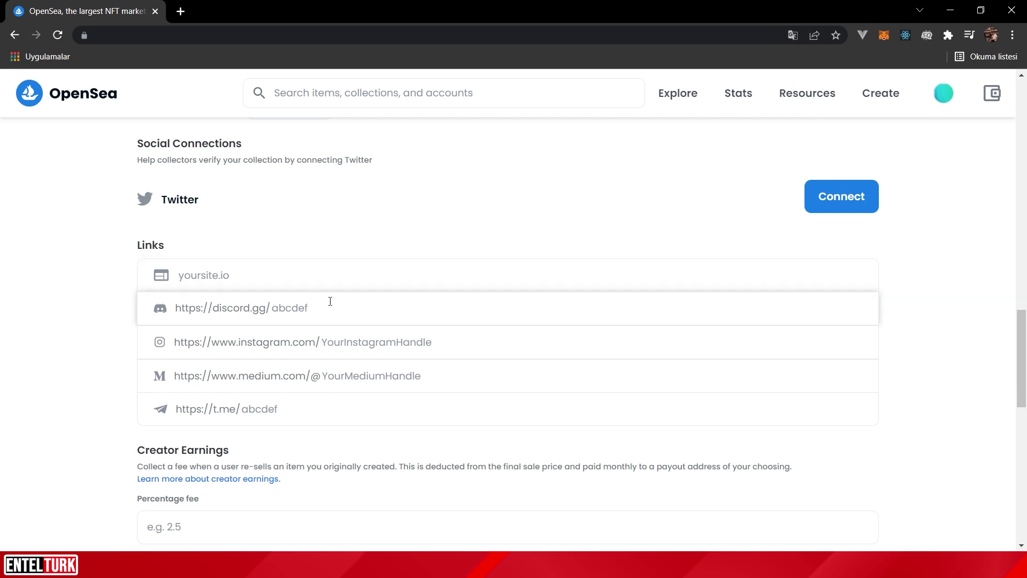
{"action": "left_click", "coordinate": [249, 406]}
{"action": "left_click", "coordinate": [253, 374]}
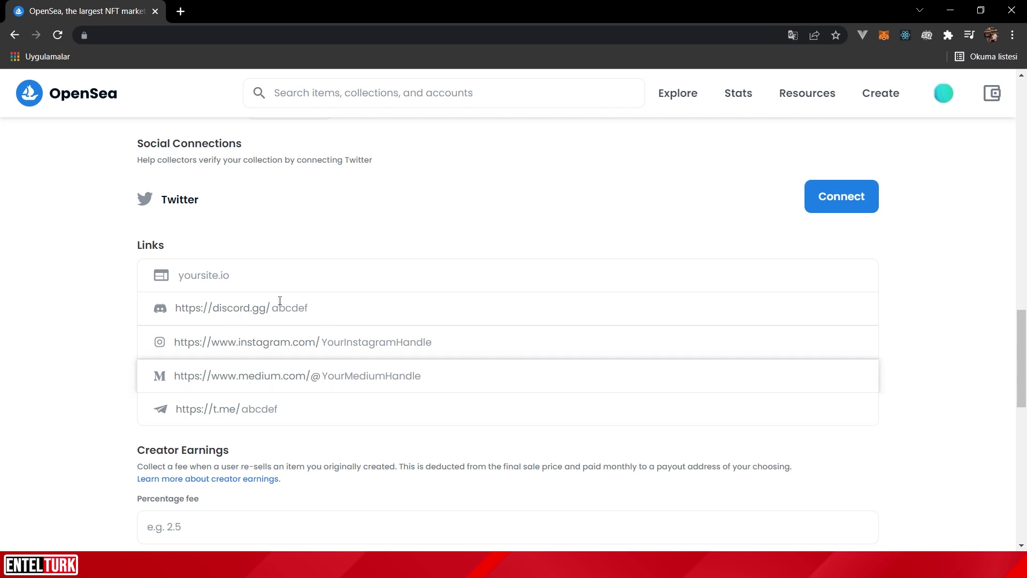
{"action": "left_click", "coordinate": [358, 155]}
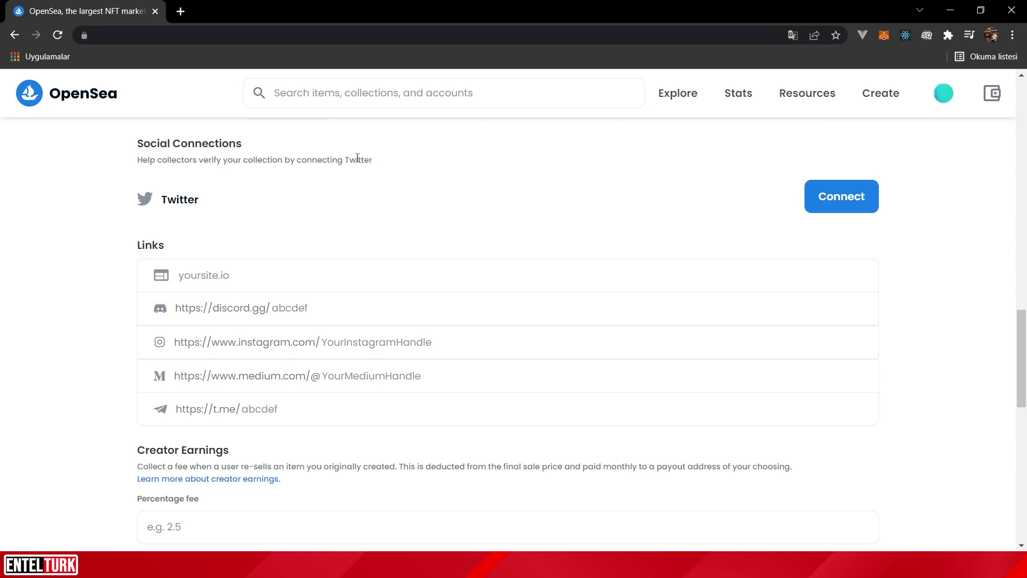
Step: Examine the Creator Earnings section and its percentage fee field, leaving the fee blank
{"action": "scroll", "coordinate": [343, 276], "scroll_direction": "down", "scroll_amount": 3}
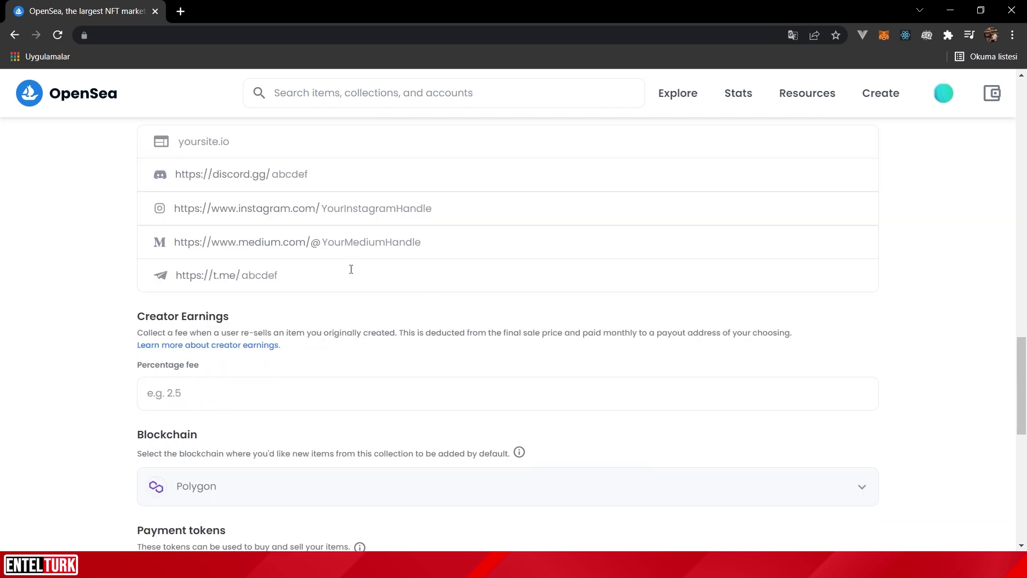
{"action": "scroll", "coordinate": [351, 269], "scroll_direction": "down", "scroll_amount": 5}
{"action": "scroll", "coordinate": [271, 280], "scroll_direction": "up", "scroll_amount": 3}
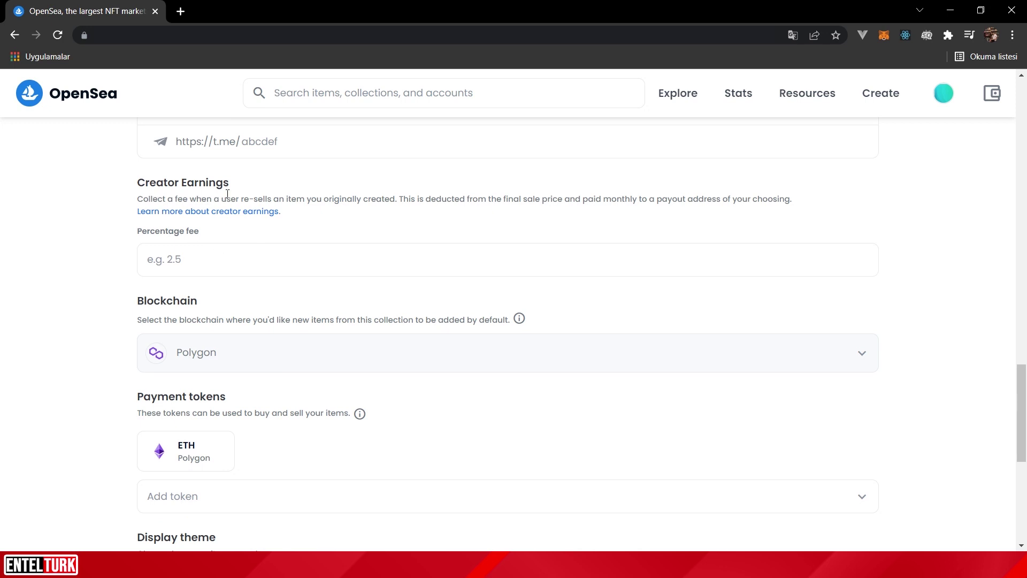
{"action": "left_click", "coordinate": [196, 257]}
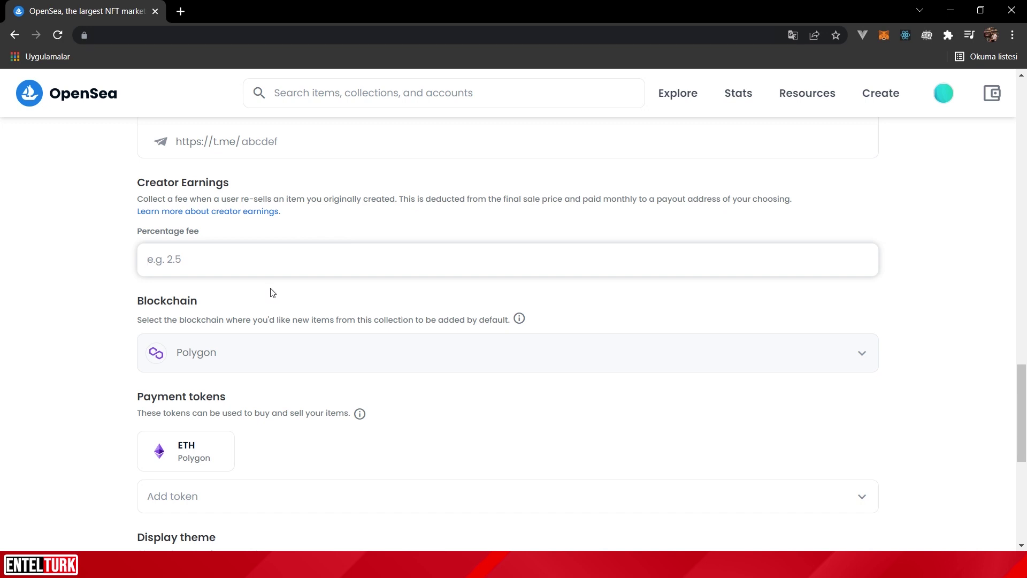
Step: Add USDC on Polygon as a payment token for the collection
{"action": "scroll", "coordinate": [276, 292], "scroll_direction": "down", "scroll_amount": 1}
{"action": "scroll", "coordinate": [600, 270], "scroll_direction": "down", "scroll_amount": 1}
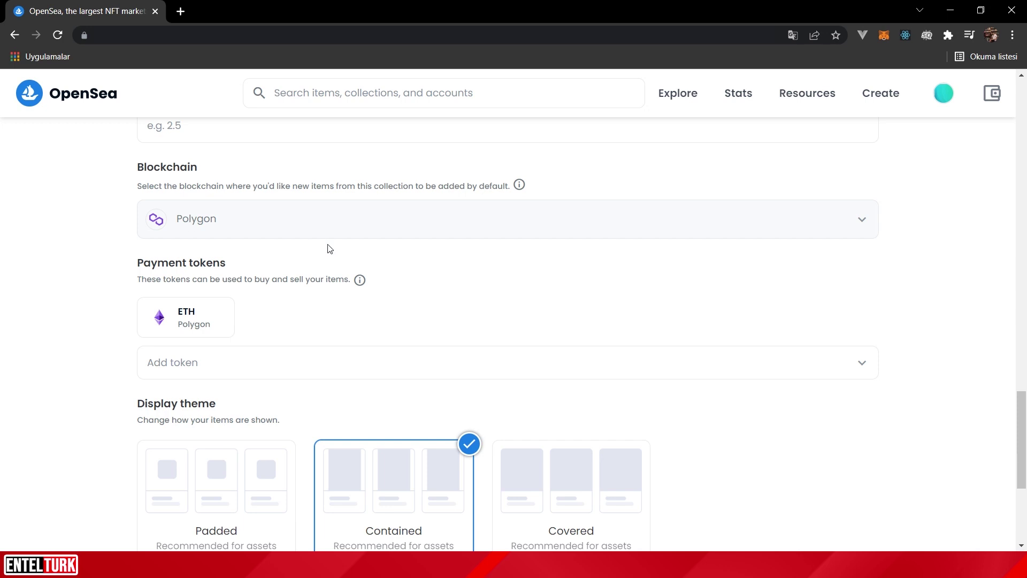
{"action": "scroll", "coordinate": [251, 246], "scroll_direction": "down", "scroll_amount": 1}
{"action": "scroll", "coordinate": [271, 236], "scroll_direction": "up", "scroll_amount": 1}
{"action": "scroll", "coordinate": [389, 300], "scroll_direction": "down", "scroll_amount": 1}
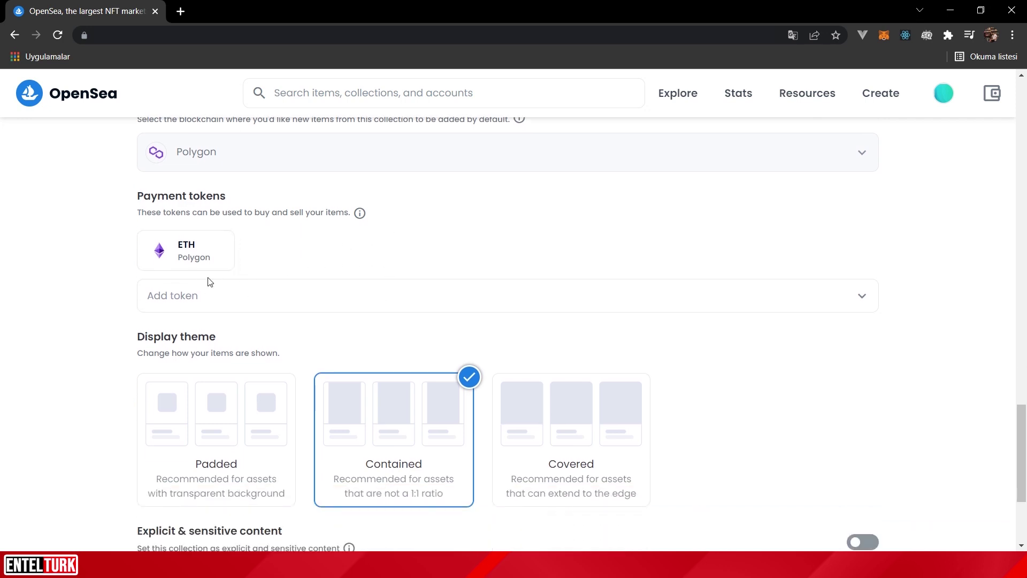
{"action": "scroll", "coordinate": [285, 225], "scroll_direction": "up", "scroll_amount": 1}
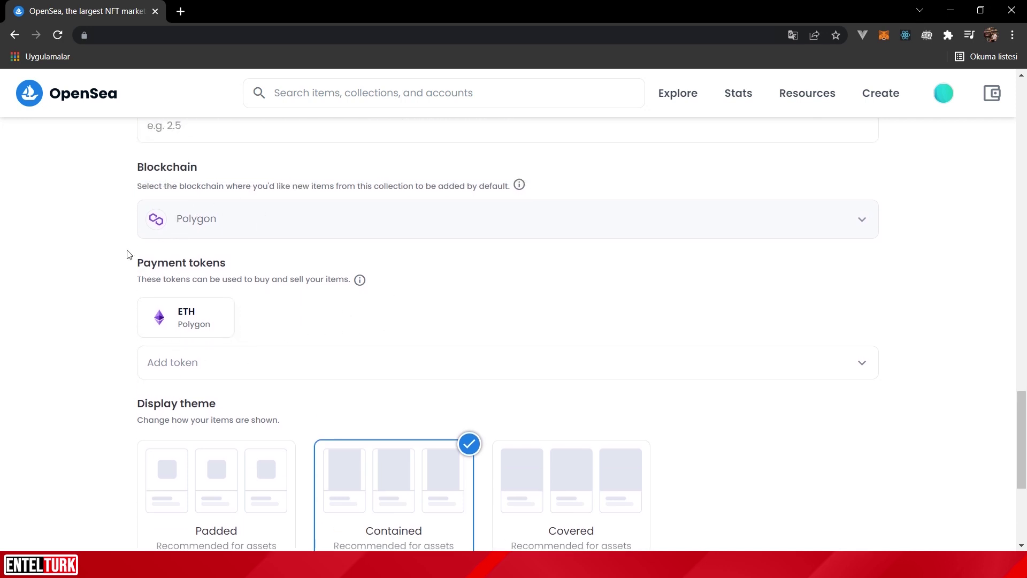
{"action": "scroll", "coordinate": [135, 211], "scroll_direction": "down", "scroll_amount": 1}
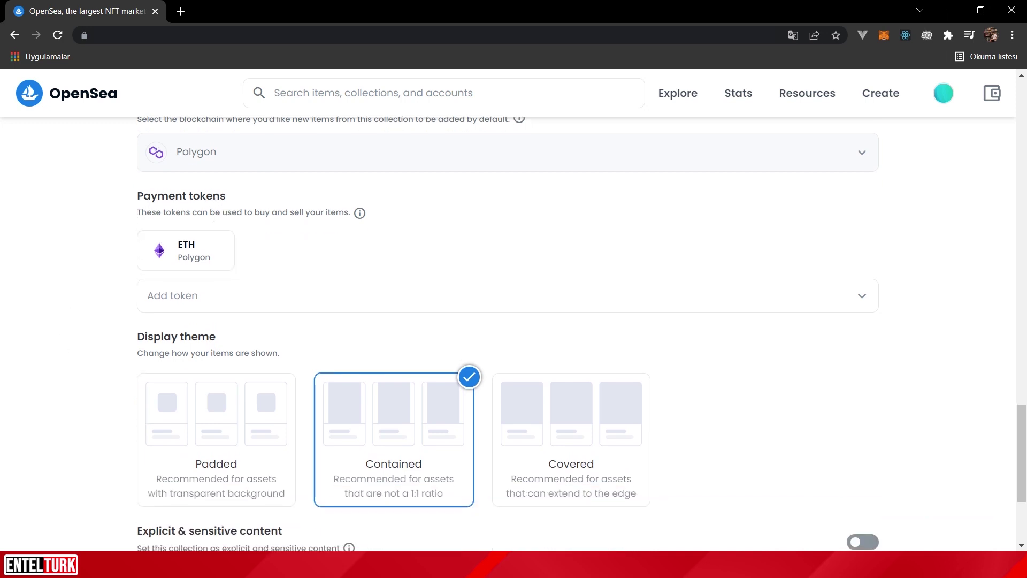
{"action": "left_click", "coordinate": [181, 294]}
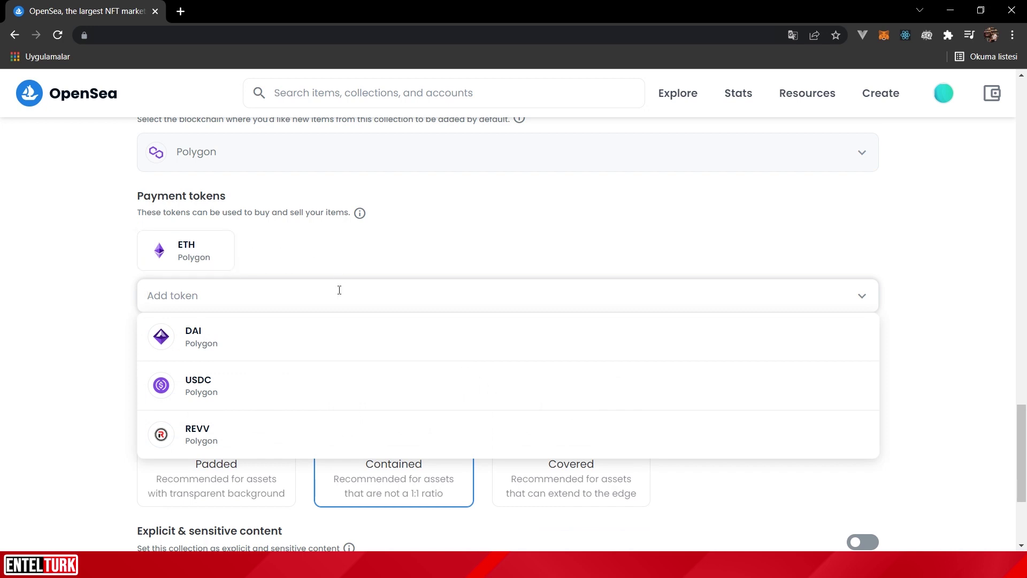
{"action": "left_click", "coordinate": [214, 395]}
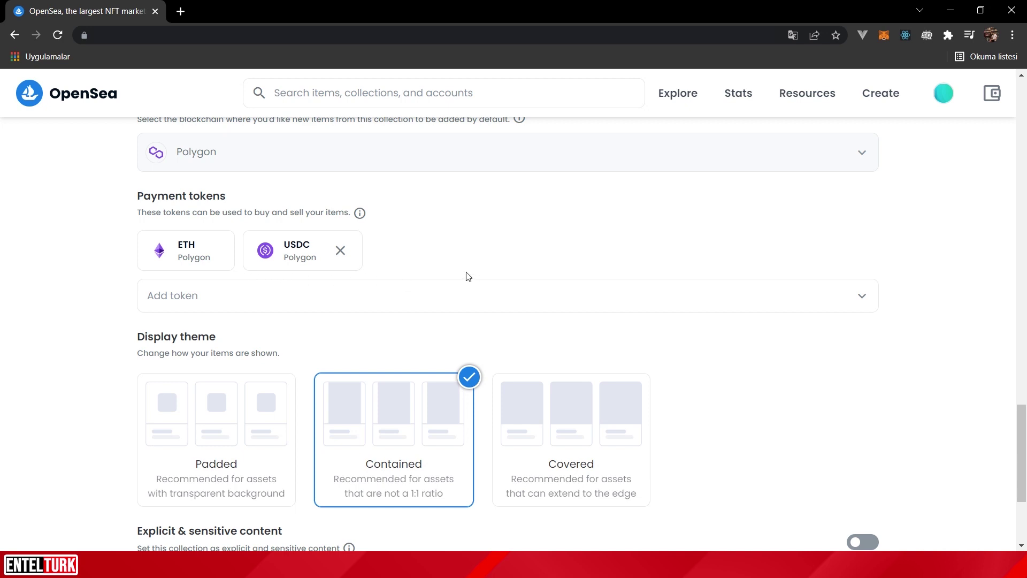
Step: Examine the collection's display themes, explicit content setting and the Collaborators section with its description
{"action": "scroll", "coordinate": [122, 312], "scroll_direction": "down", "scroll_amount": 1}
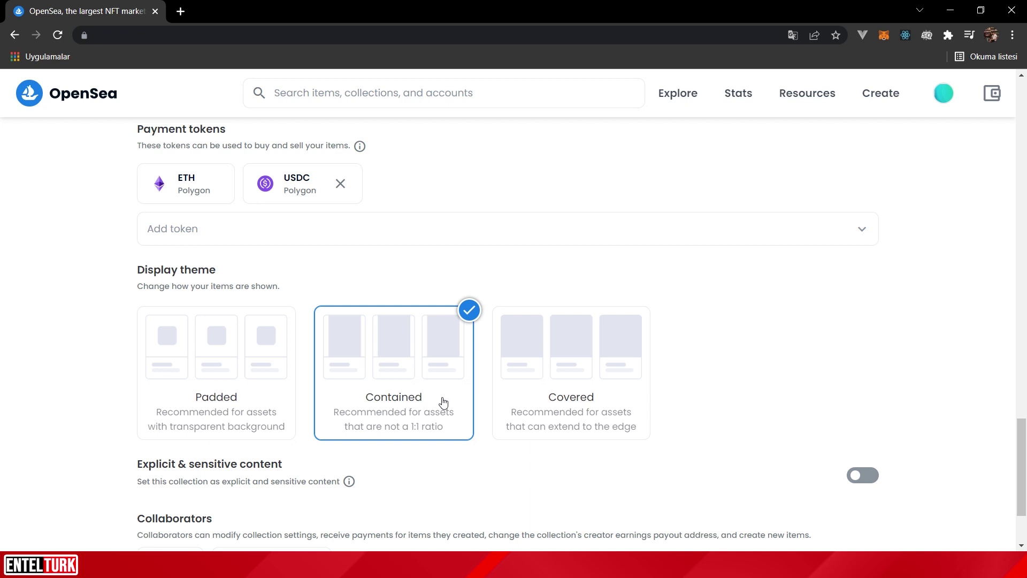
{"action": "scroll", "coordinate": [439, 390], "scroll_direction": "down", "scroll_amount": 1}
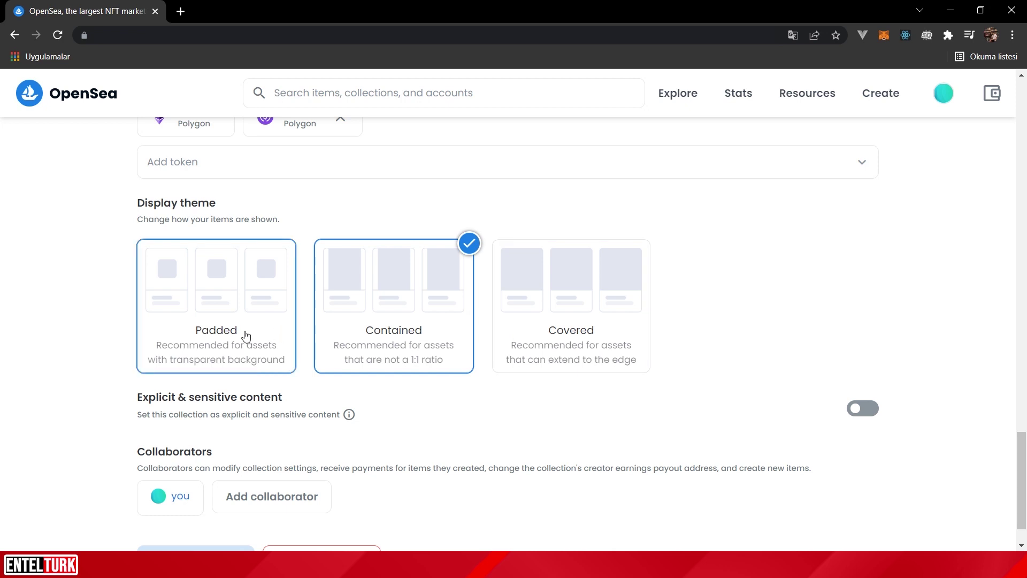
{"action": "scroll", "coordinate": [245, 336], "scroll_direction": "down", "scroll_amount": 1}
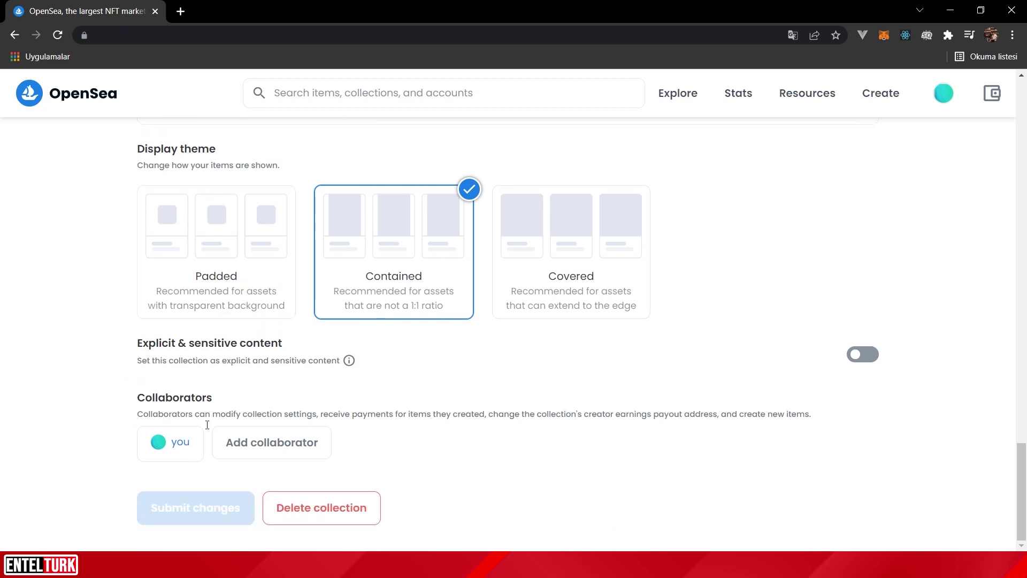
{"action": "left_click_drag", "start_coordinate": [131, 396], "coordinate": [220, 402]}
{"action": "left_click", "coordinate": [193, 399]}
{"action": "left_click_drag", "start_coordinate": [138, 414], "coordinate": [650, 417]}
{"action": "left_click", "coordinate": [689, 419]}
Step: Leave the collection's edit form without submitting and open the form for creating a new collection from My Collections
{"action": "scroll", "coordinate": [516, 356], "scroll_direction": "up", "scroll_amount": 10}
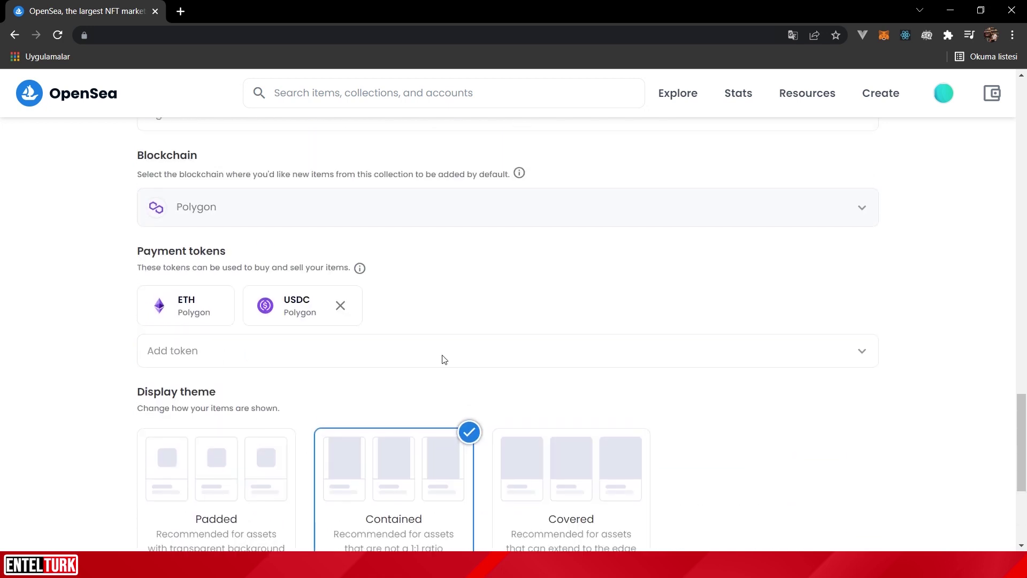
{"action": "scroll", "coordinate": [428, 350], "scroll_direction": "up", "scroll_amount": 8}
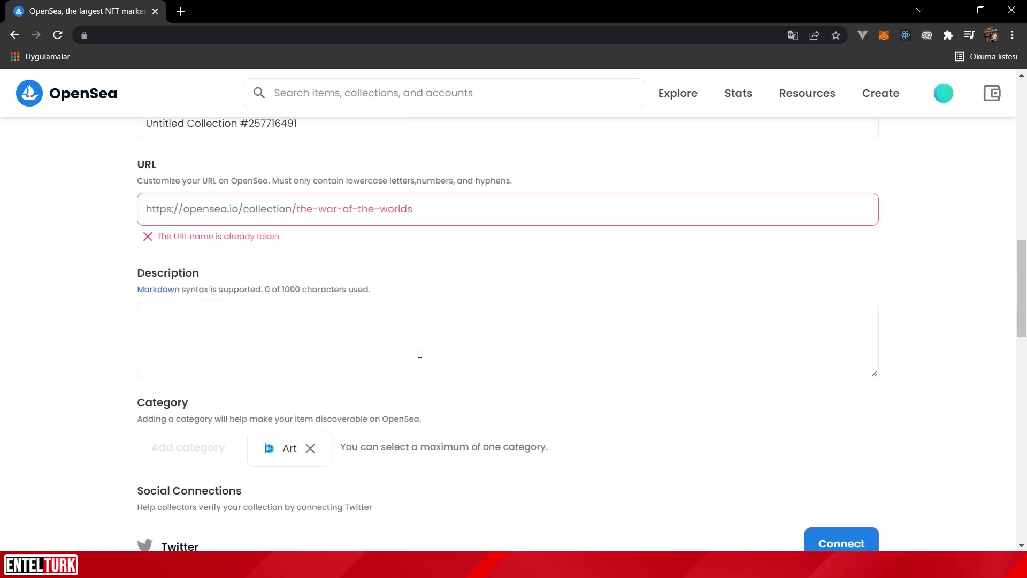
{"action": "scroll", "coordinate": [344, 369], "scroll_direction": "up", "scroll_amount": 9}
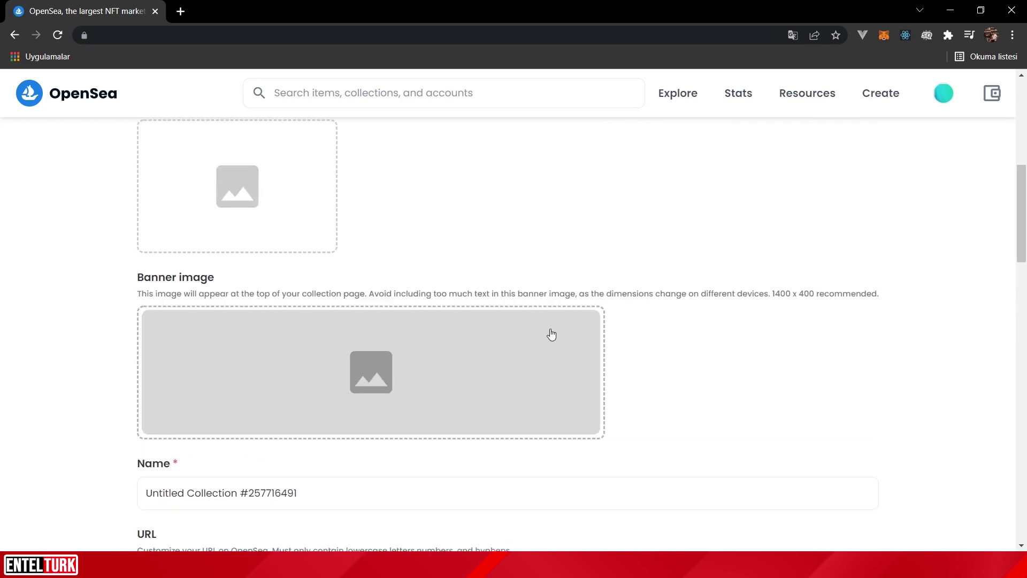
{"action": "scroll", "coordinate": [330, 356], "scroll_direction": "up", "scroll_amount": 6}
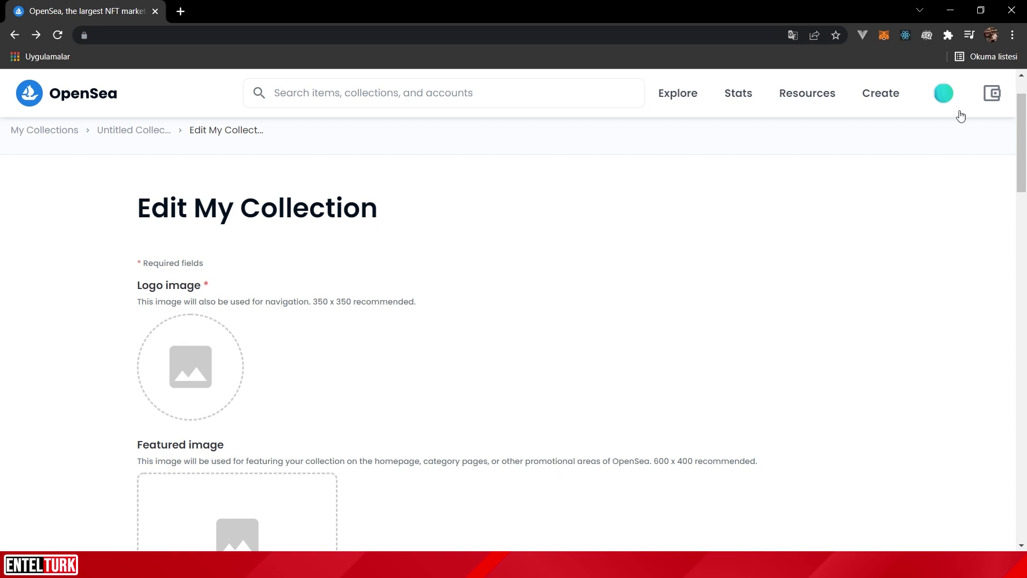
{"action": "mouse_move", "coordinate": [950, 99]}
{"action": "left_click", "coordinate": [927, 251]}
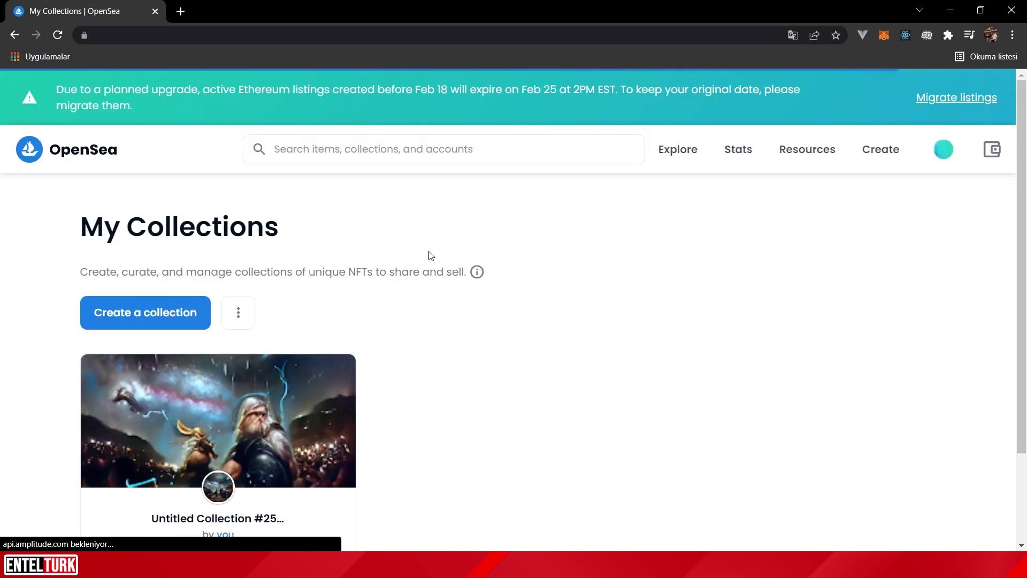
{"action": "left_click", "coordinate": [147, 310]}
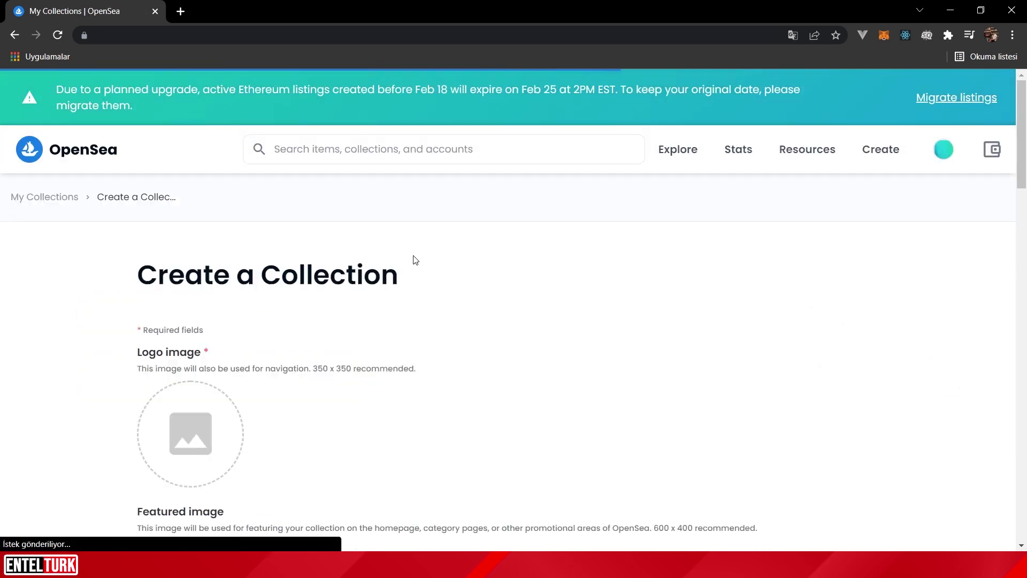
Step: Look through the new collection form and set its blockchain to Polygon
{"action": "scroll", "coordinate": [294, 242], "scroll_direction": "down", "scroll_amount": 10}
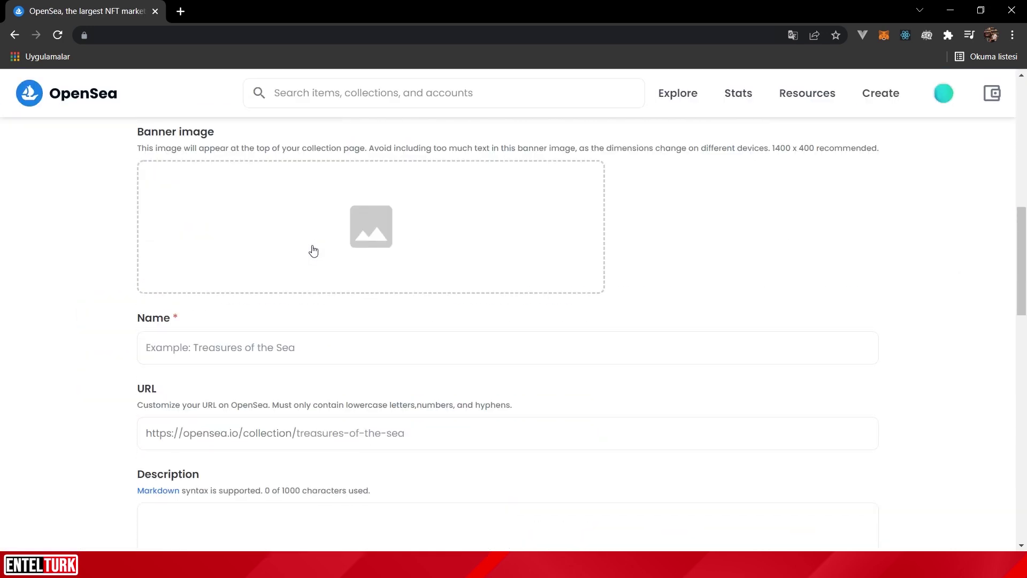
{"action": "scroll", "coordinate": [231, 369], "scroll_direction": "down", "scroll_amount": 10}
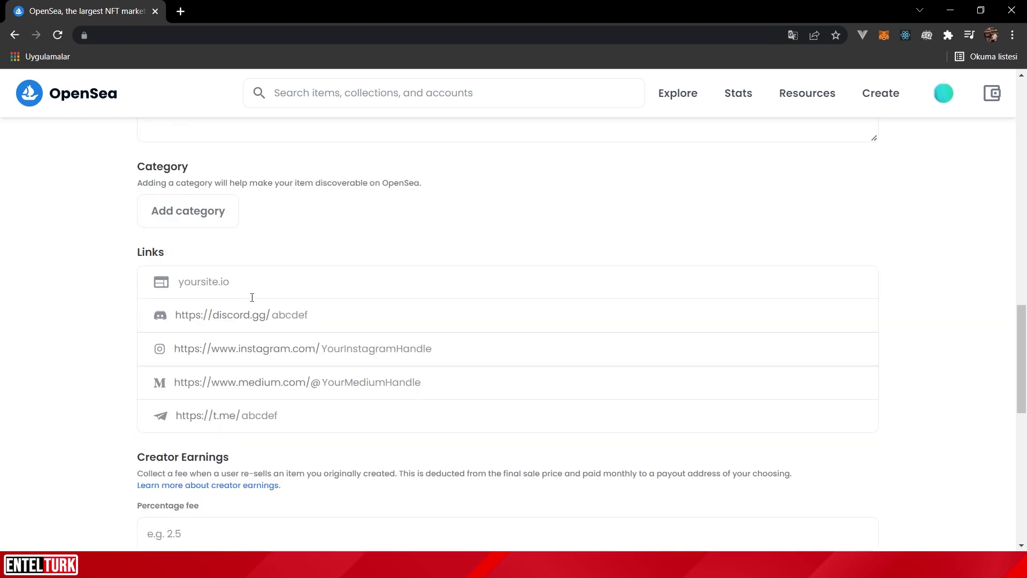
{"action": "scroll", "coordinate": [263, 295], "scroll_direction": "down", "scroll_amount": 8}
{"action": "scroll", "coordinate": [394, 301], "scroll_direction": "up", "scroll_amount": 4}
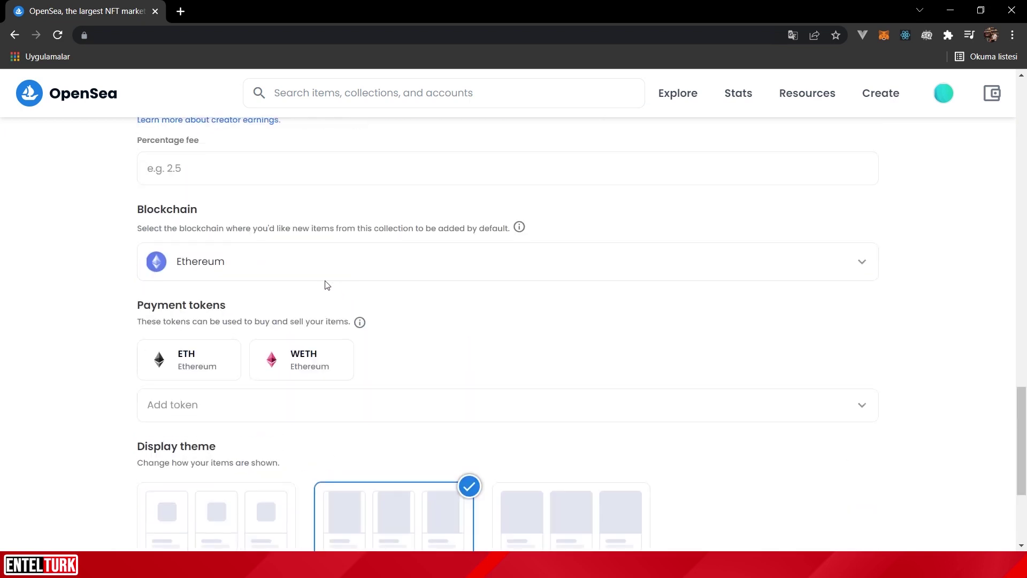
{"action": "left_click", "coordinate": [197, 274]}
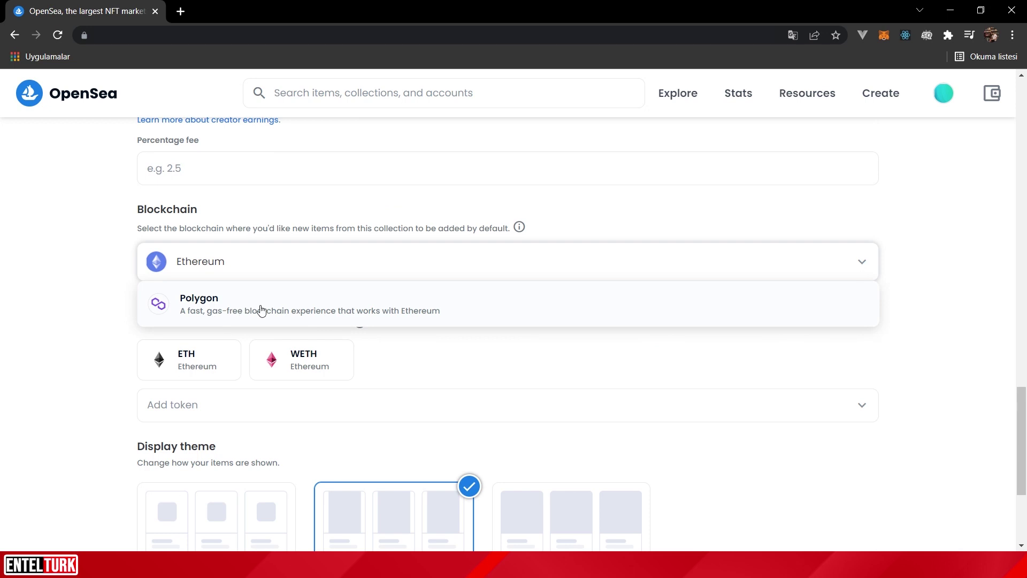
{"action": "left_click", "coordinate": [180, 304]}
{"action": "scroll", "coordinate": [249, 297], "scroll_direction": "down", "scroll_amount": 1}
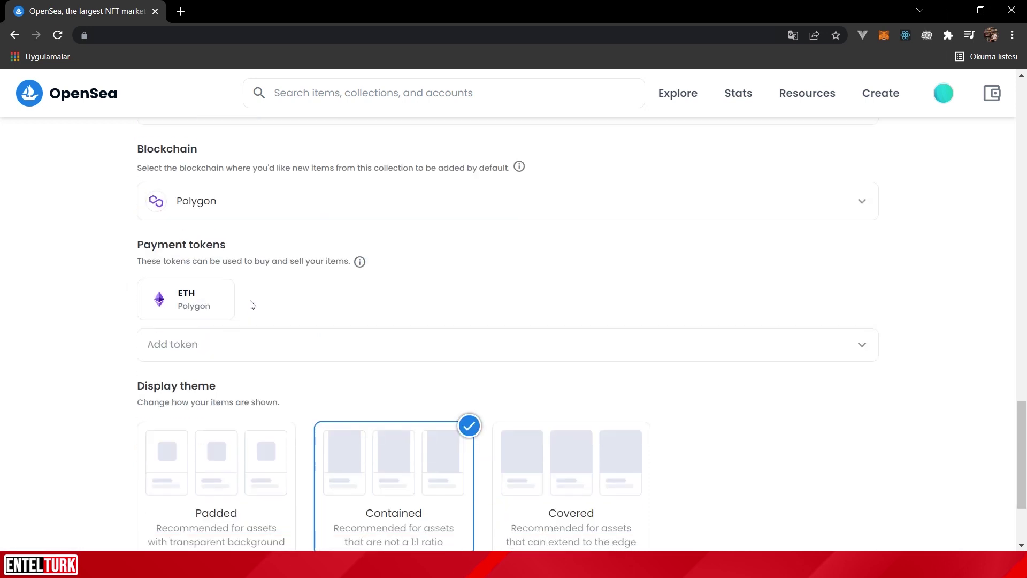
Step: Abandon the new collection form and return to the OpenSea home page
{"action": "scroll", "coordinate": [302, 294], "scroll_direction": "up", "scroll_amount": 15}
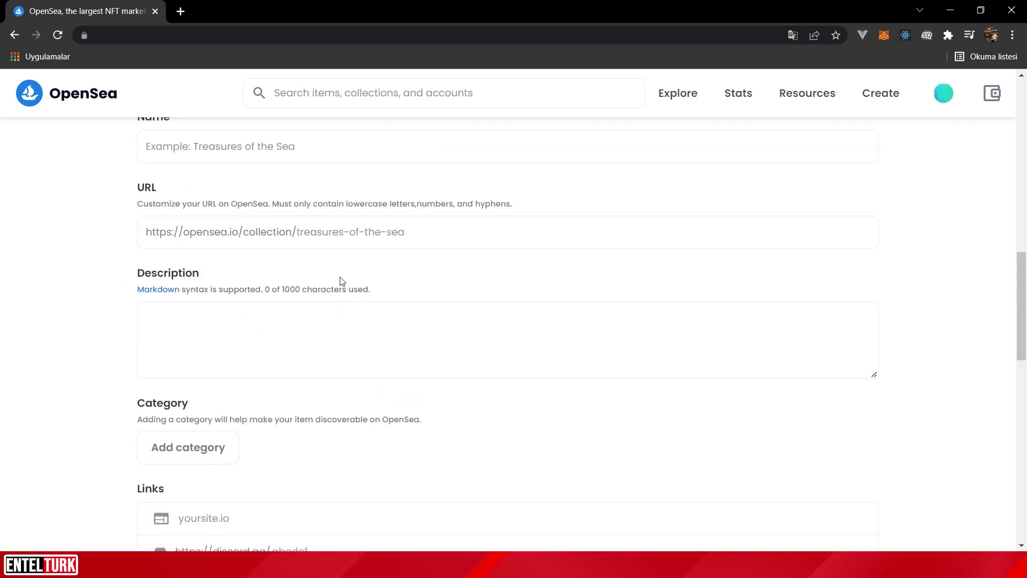
{"action": "scroll", "coordinate": [316, 281], "scroll_direction": "up", "scroll_amount": 8}
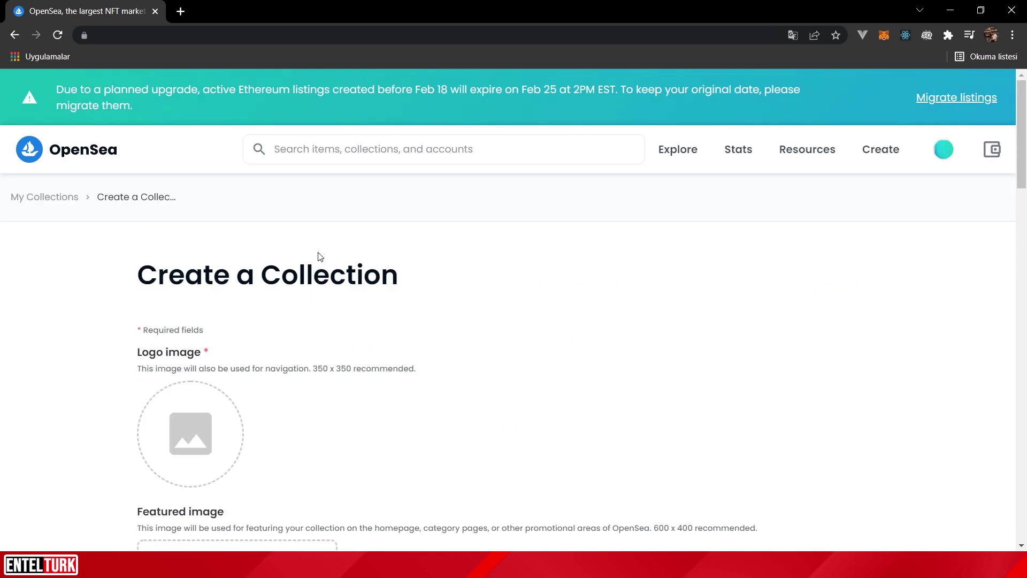
{"action": "left_click", "coordinate": [83, 161]}
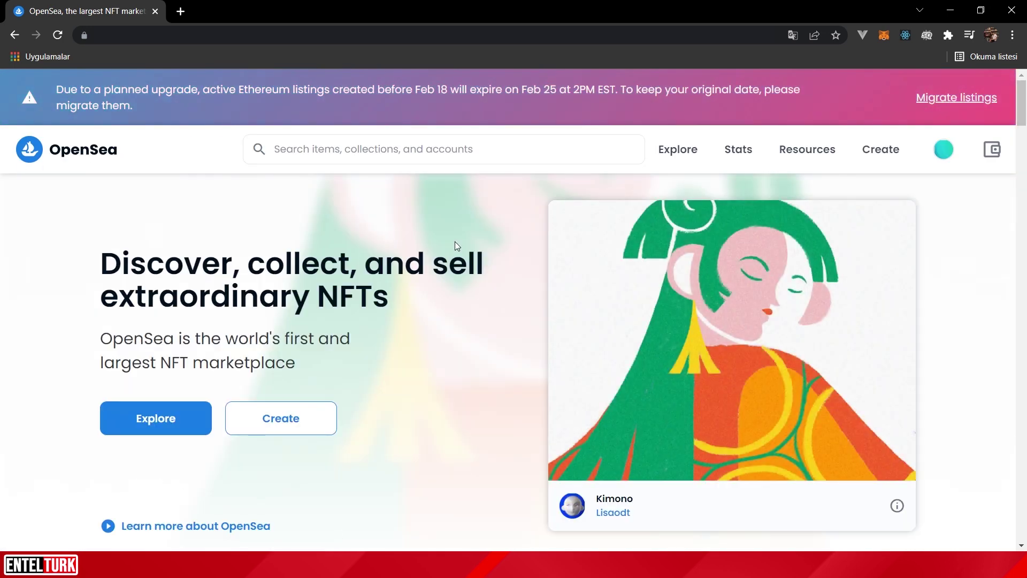
{"action": "scroll", "coordinate": [455, 246], "scroll_direction": "down", "scroll_amount": 1}
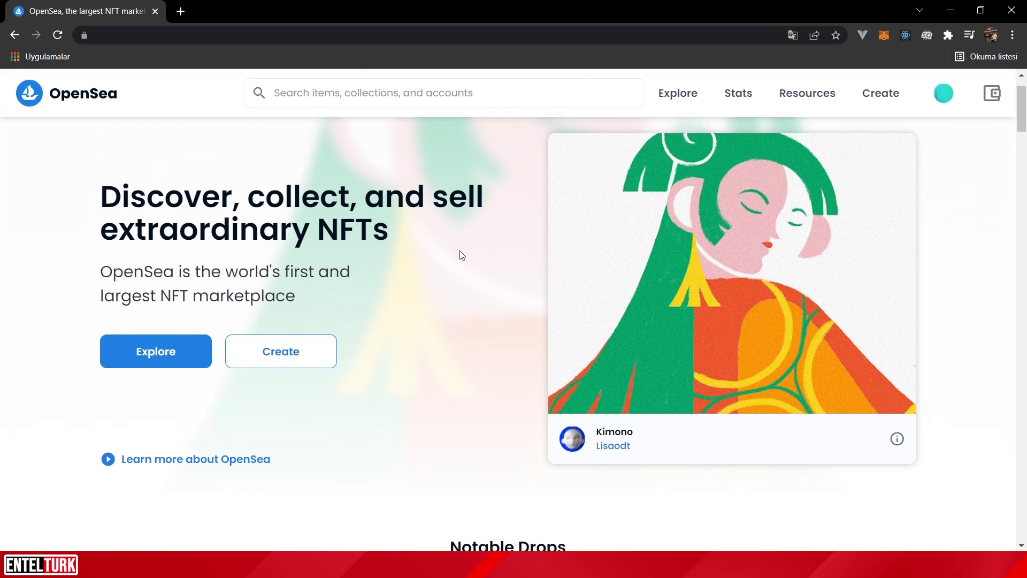